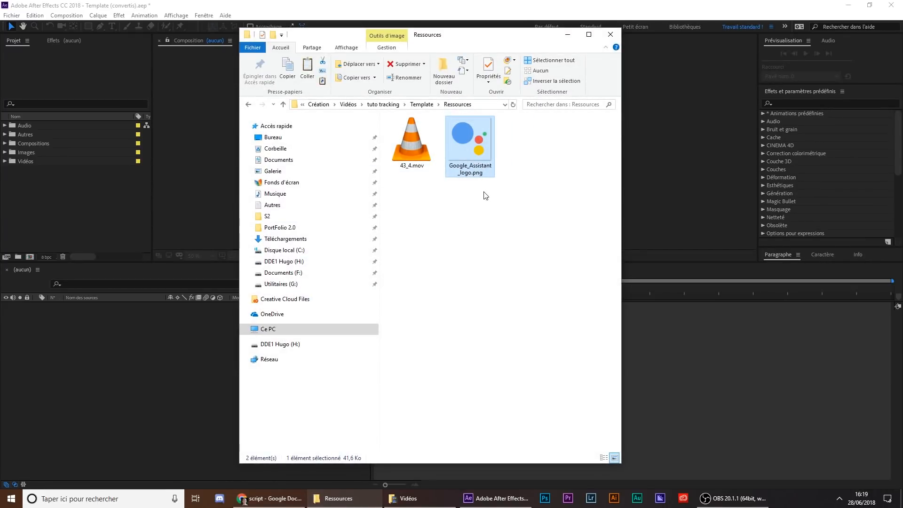
Import Google_Assistant_logo.png into the Images folder and create a 1000 × 1000 px composition at 25 fps, 15 seconds long
drag(478, 145, 74, 148)
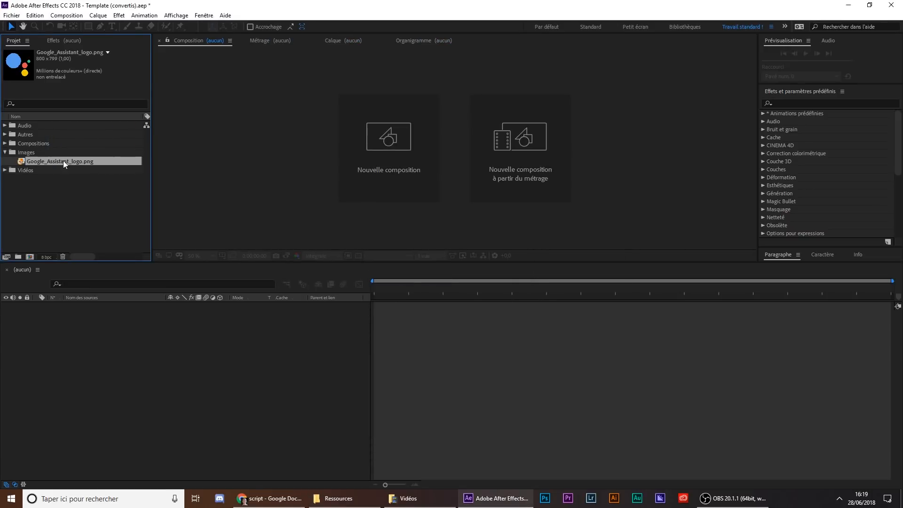
right_click(46, 193)
click(65, 201)
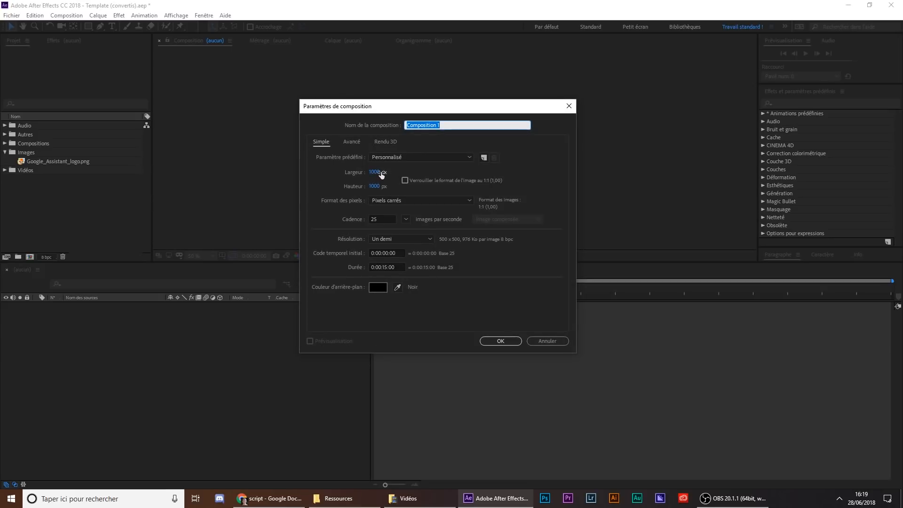
click(384, 218)
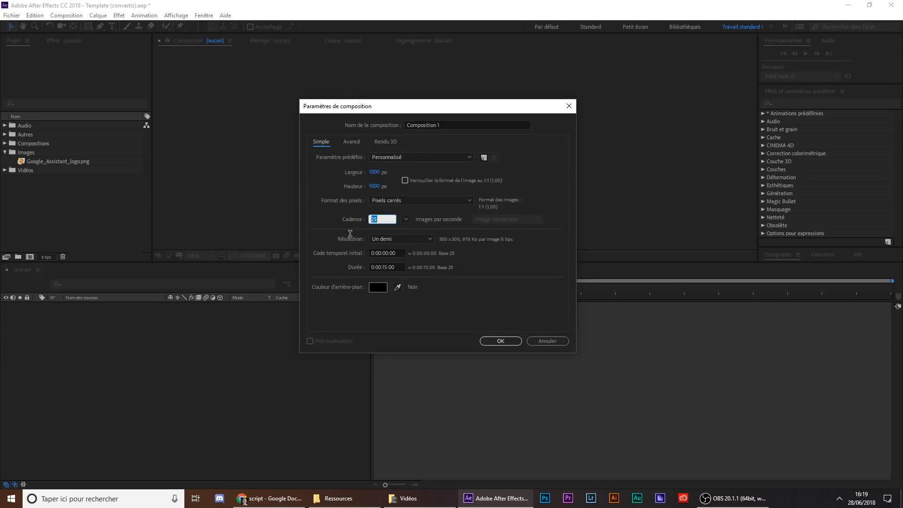
click(384, 267)
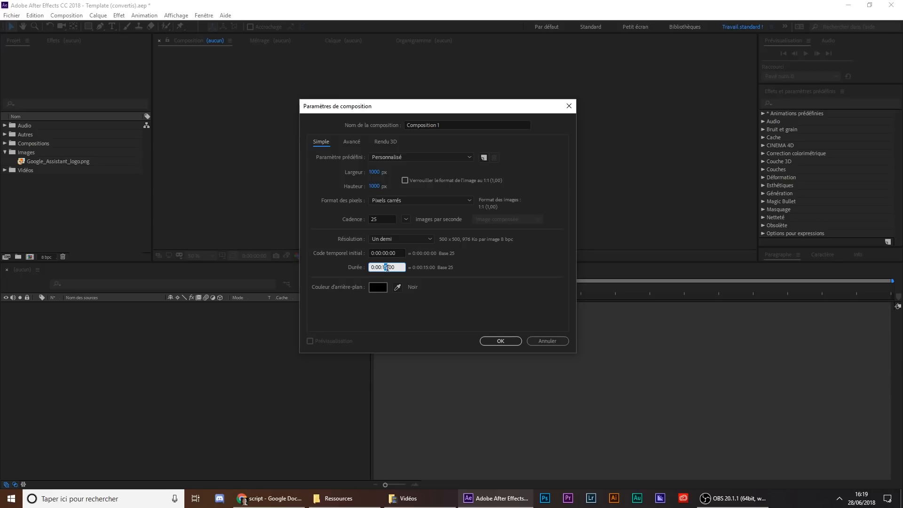
click(501, 342)
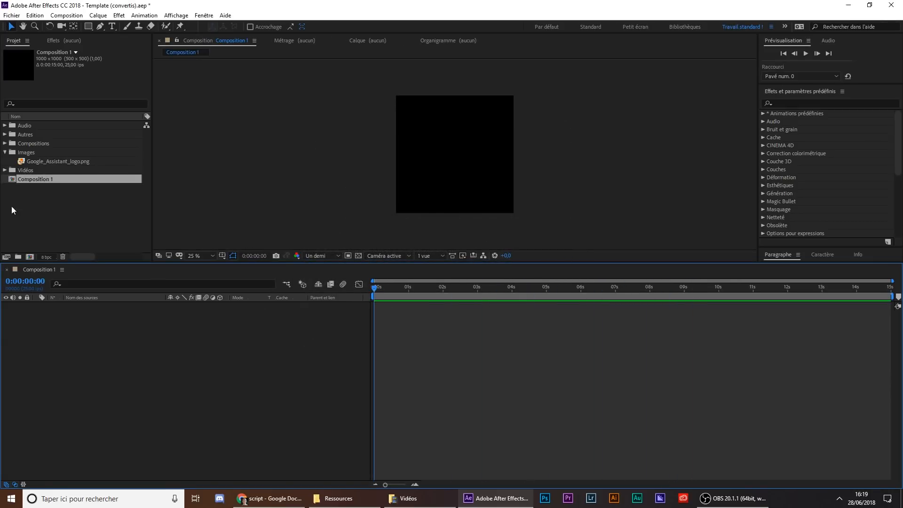
Place the Google_Assistant_logo.png image in the new composition and rename the composition "G Assistant"
drag(27, 161, 395, 314)
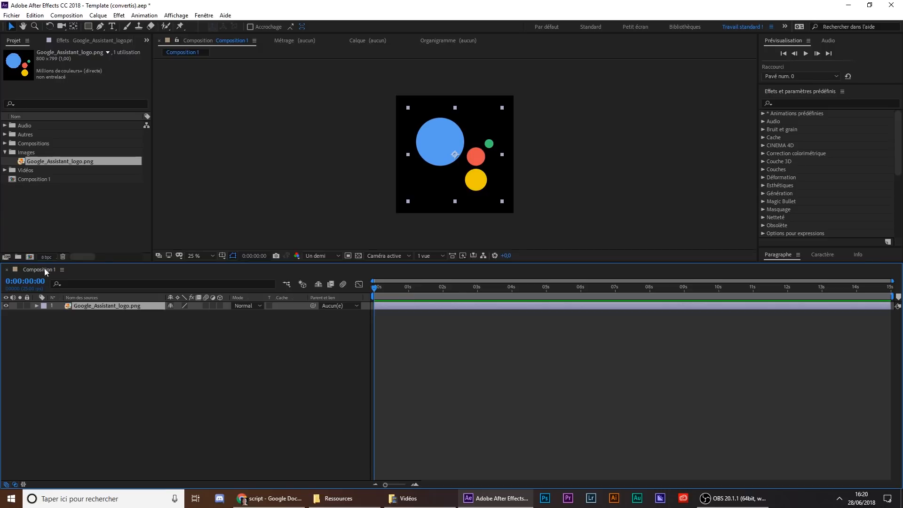
click(25, 178)
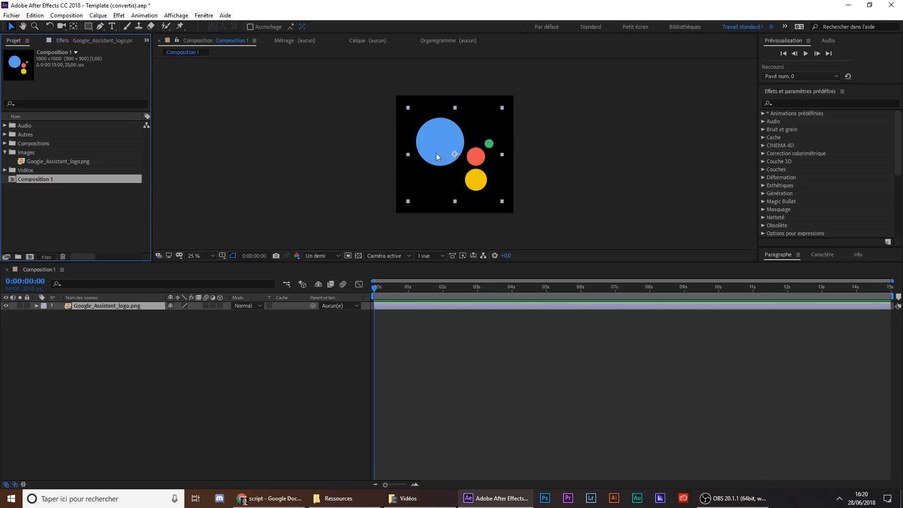
right_click(26, 182)
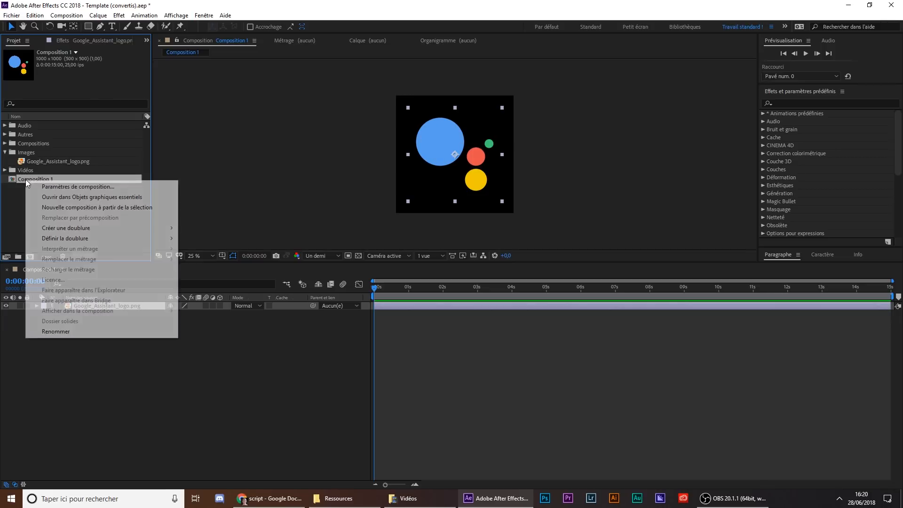
click(66, 187)
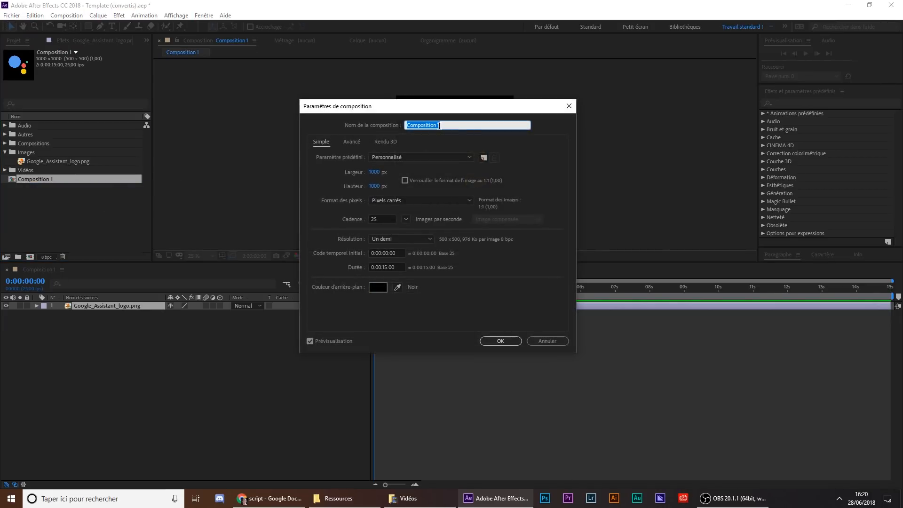
text(G Assistant)
key(Return)
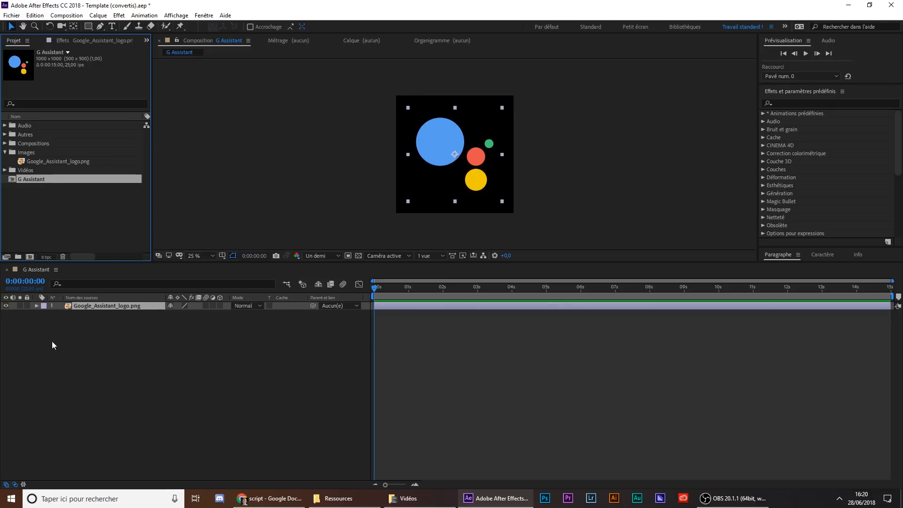
Precompose the logo layer as "Logo", leaving all attributes in the G Assistant composition
click(416, 382)
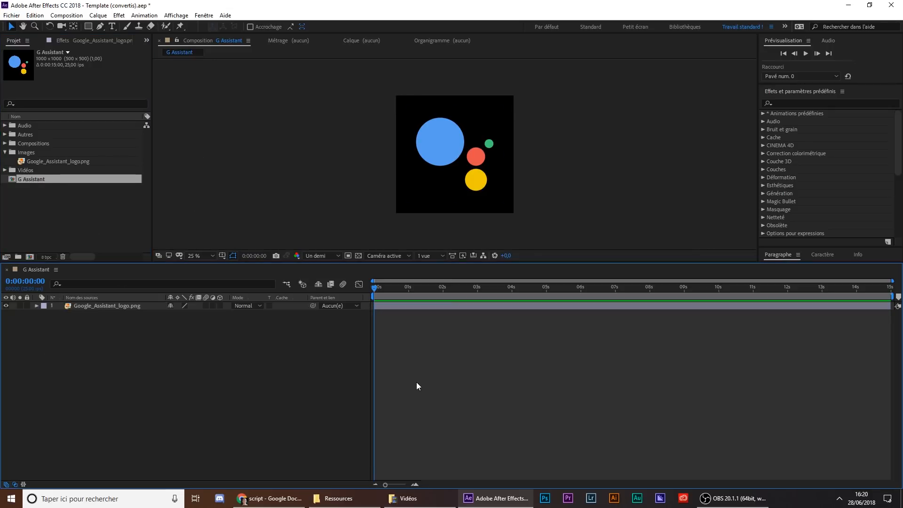
click(431, 306)
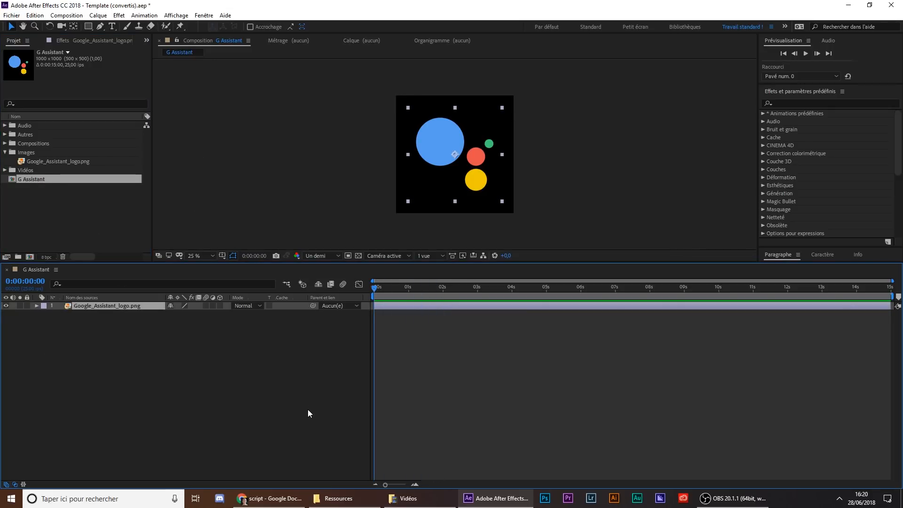
key(ctrl+shift+c)
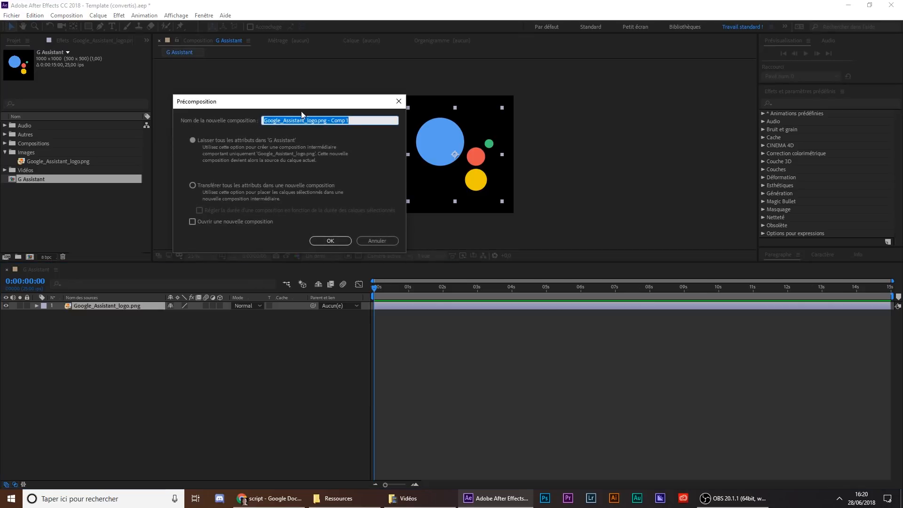
text(Logo)
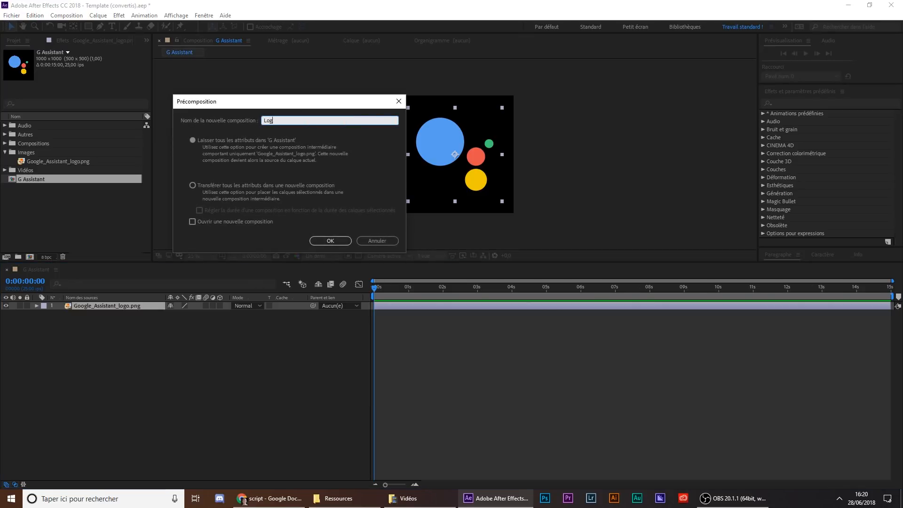
key(Return)
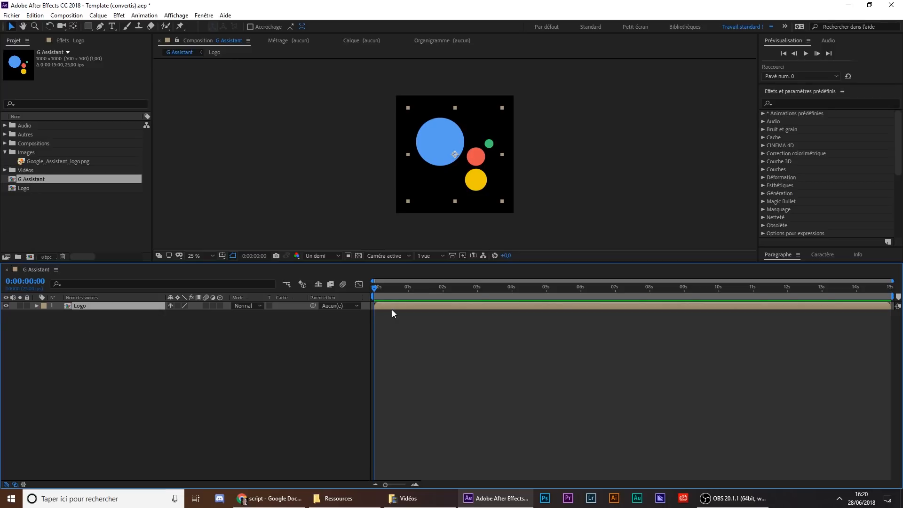
click(61, 15)
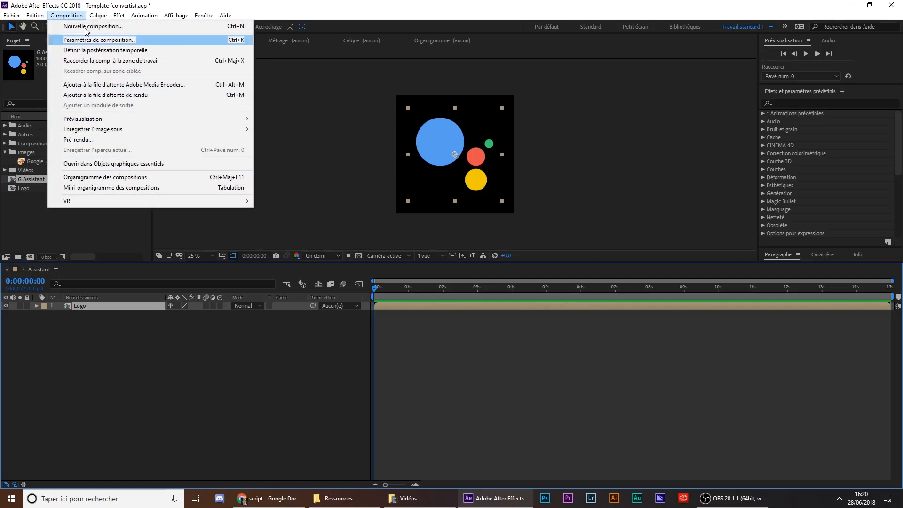
mouse_move(118, 19)
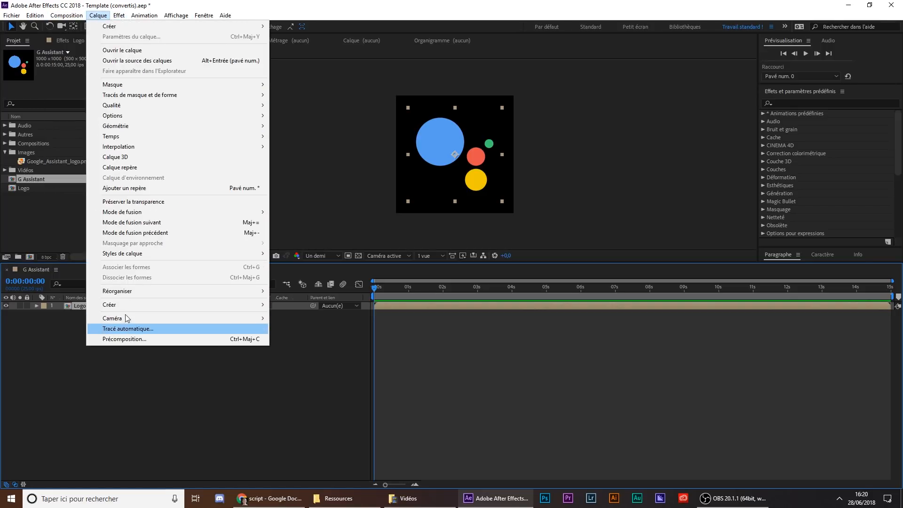
click(664, 347)
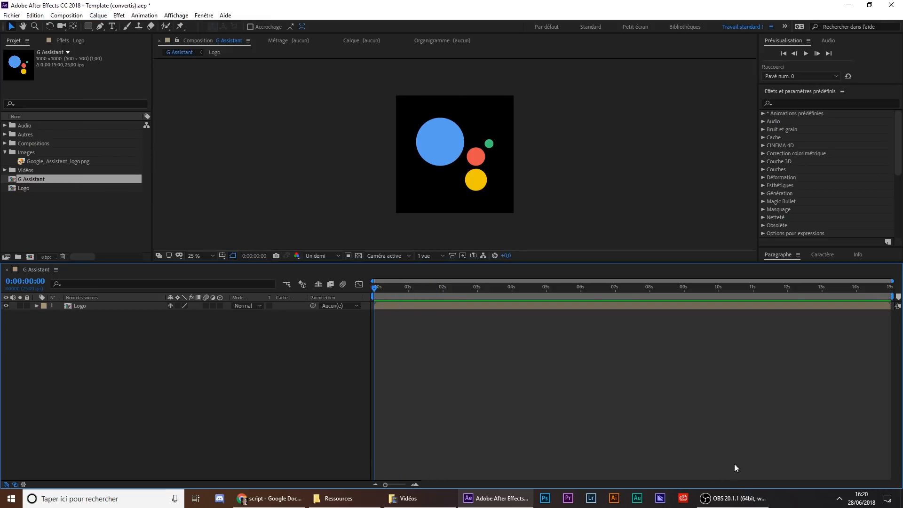
drag(423, 288, 403, 311)
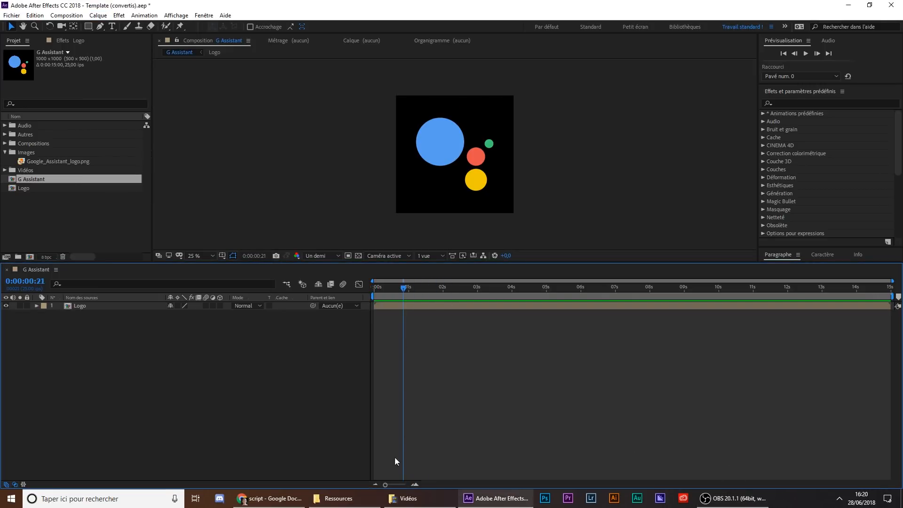
click(282, 495)
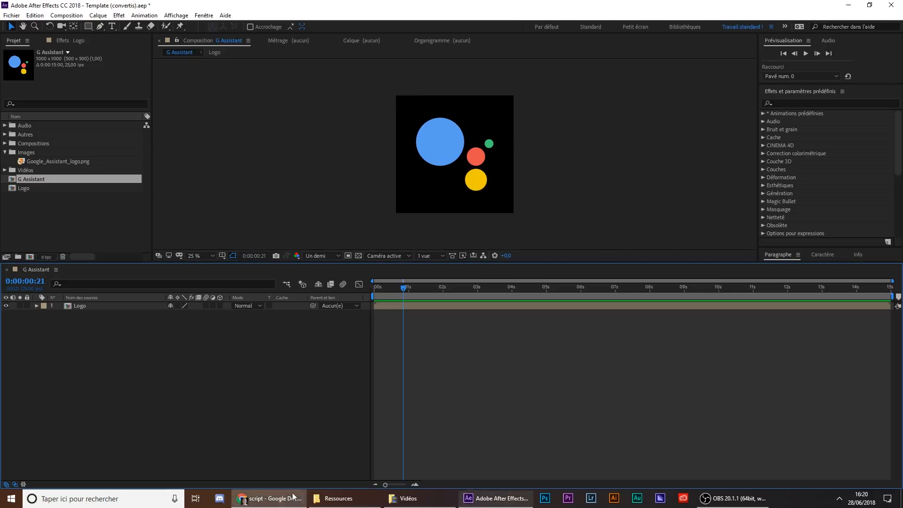
Open the Logo precomposition and set the current time to 0:00:00:00
double_click(394, 307)
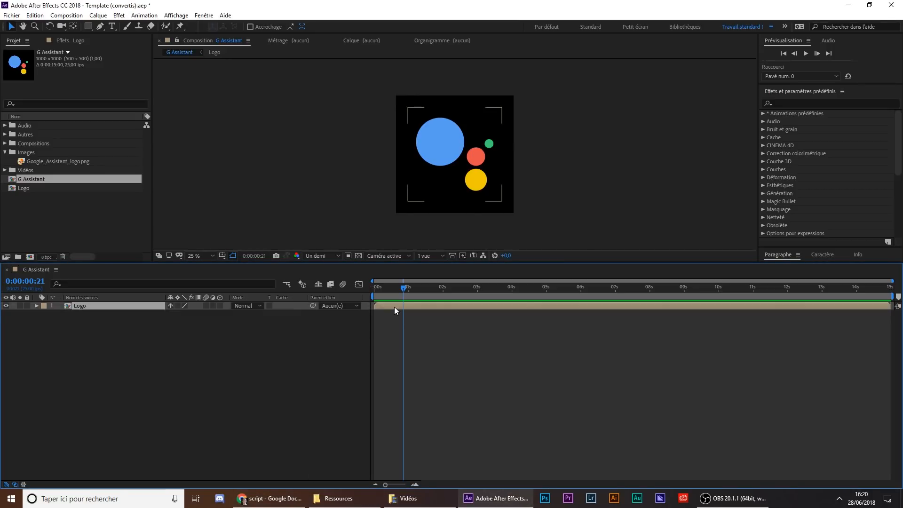
scroll(429, 137, up, 6)
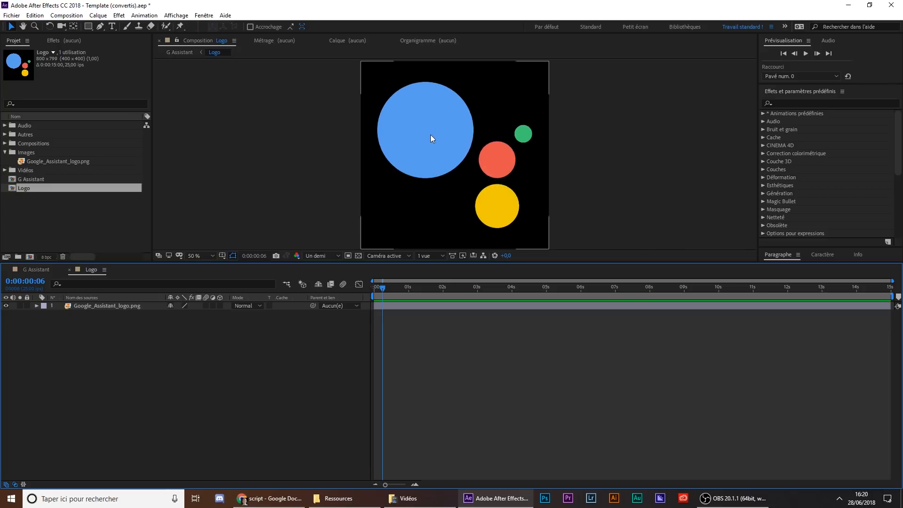
scroll(429, 140, down, 4)
drag(382, 287, 371, 297)
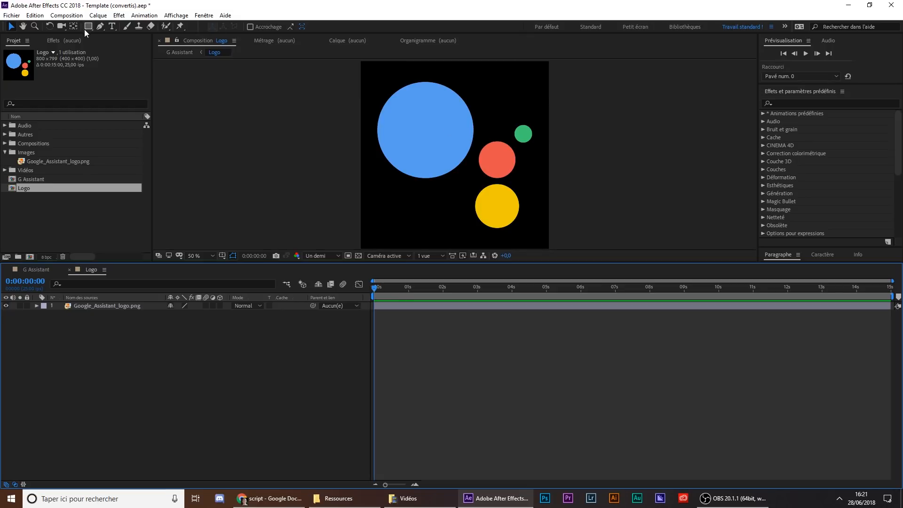
Activate the Ellipse tool and duplicate the Google_Assistant_logo.png layer three times
drag(87, 27, 135, 53)
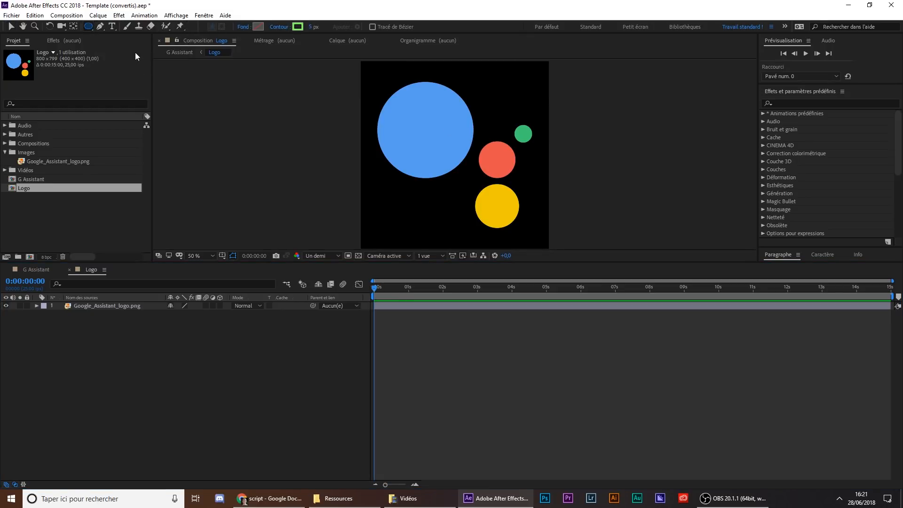
click(106, 306)
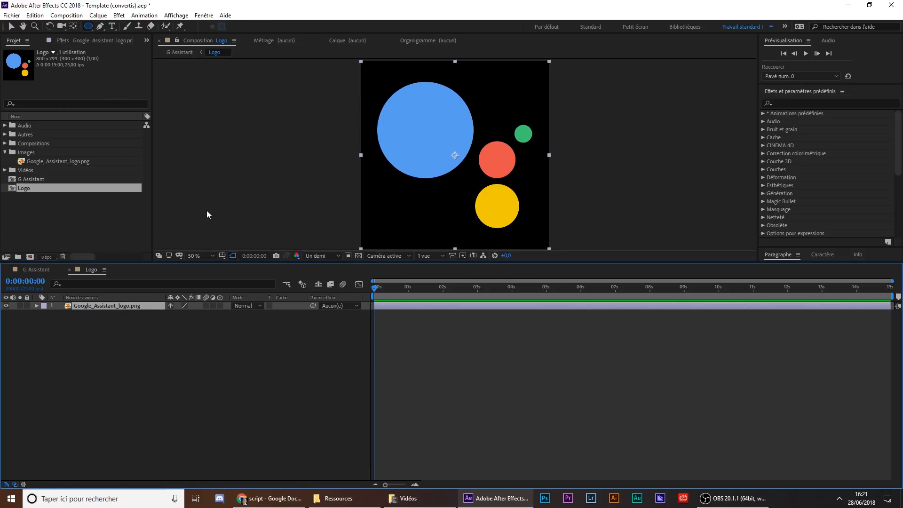
key(ctrl+d)
key(ctrl+d)
key(ctrl+d)
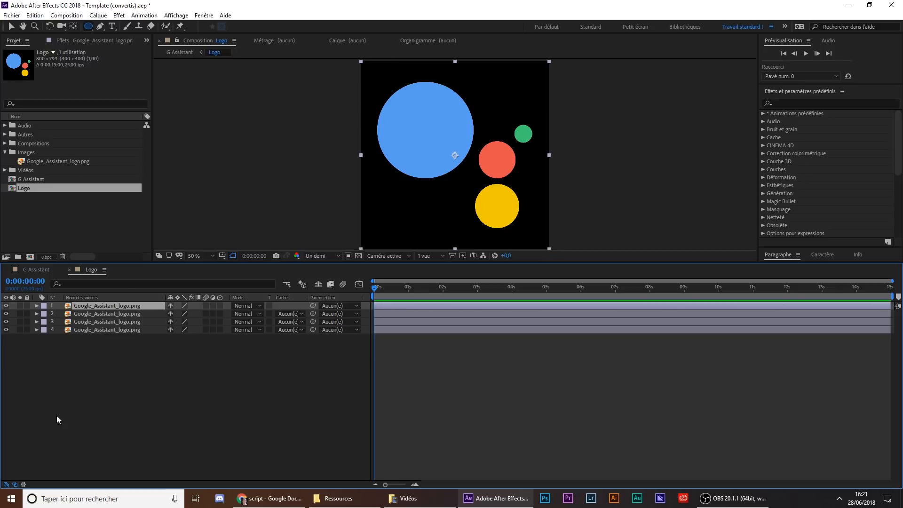
Hide the upper three logo layers so only the bottom copy stays visible
drag(74, 400, 113, 282)
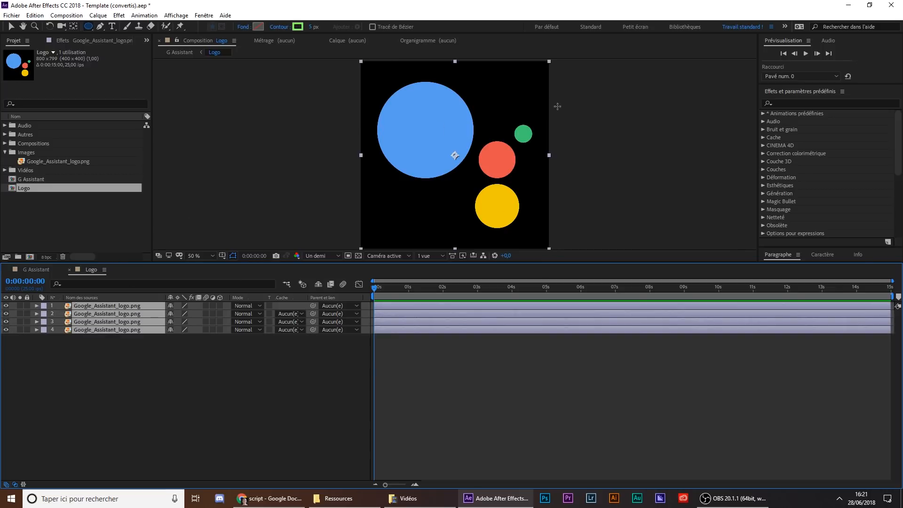
click(49, 383)
drag(7, 321, 6, 305)
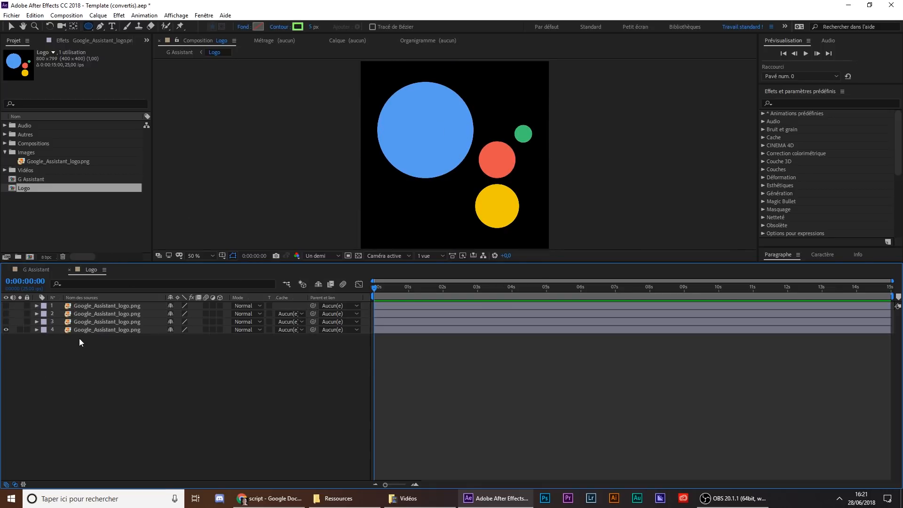
Rename the bottom logo layer "Bleu"
click(89, 331)
key(Return)
text(Bl)
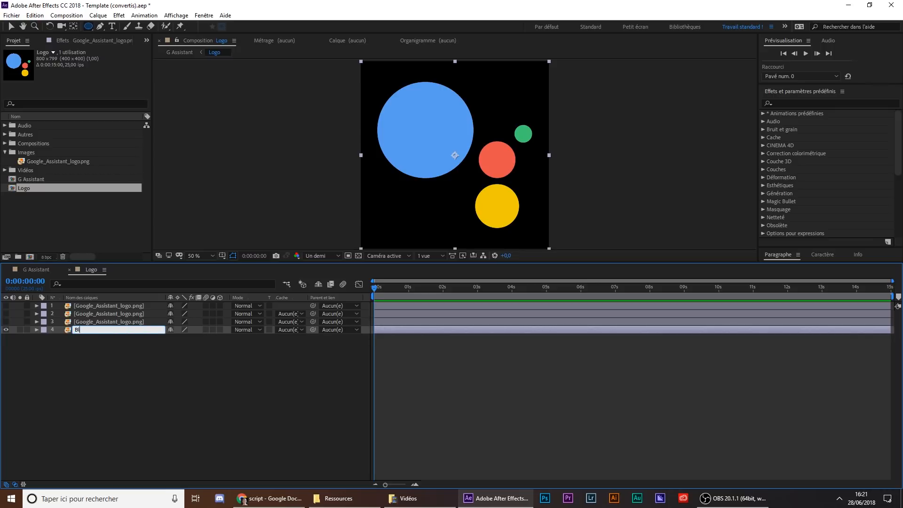
text(eu)
key(Return)
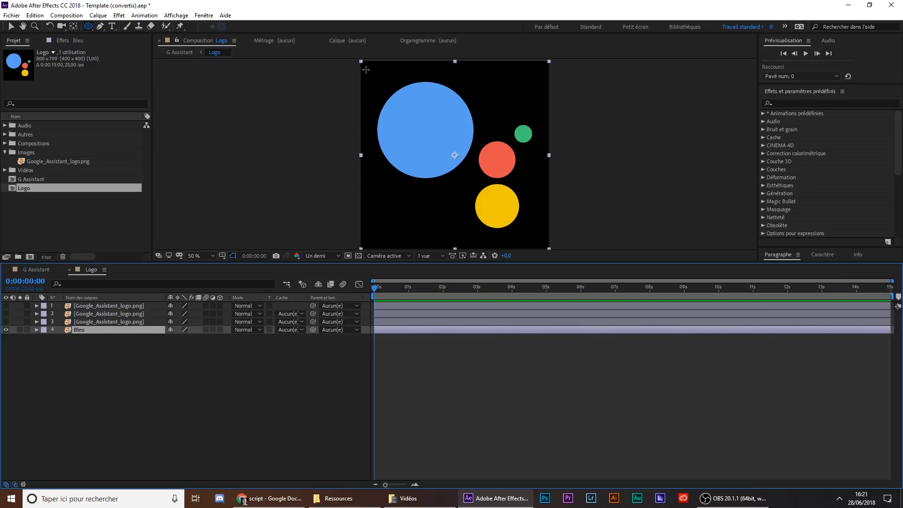
Draw a circular mask around the blue circle on the Bleu layer and shrink and reposition it to fit closely
mouse_move(366, 70)
mouse_down()
mouse_move(426, 109)
mouse_move(488, 173)
mouse_move(474, 202)
mouse_move(430, 134)
mouse_move(481, 184)
mouse_up()
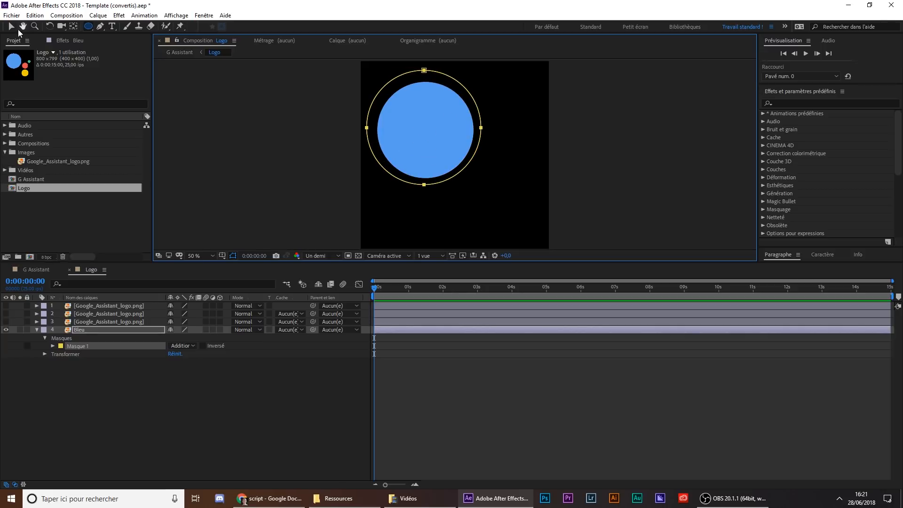
click(11, 26)
double_click(424, 71)
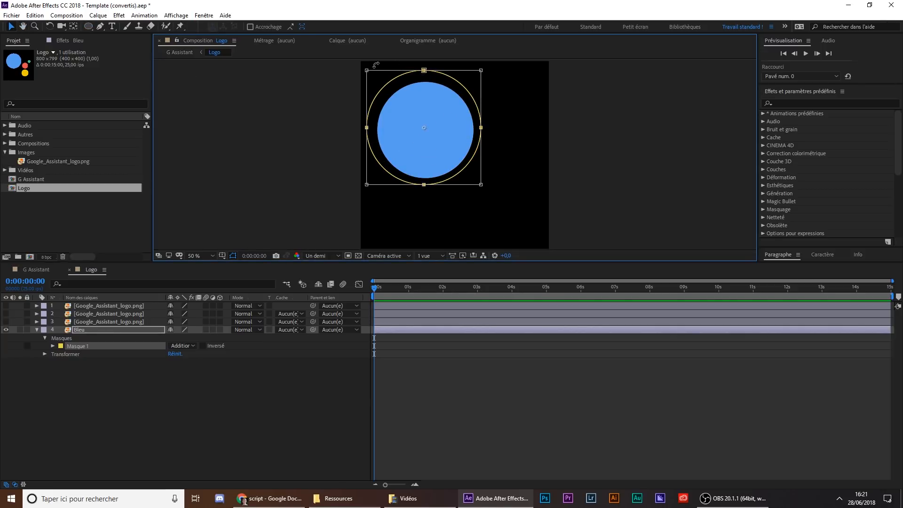
drag(366, 70, 380, 83)
mouse_move(466, 147)
mouse_down()
mouse_move(462, 141)
mouse_move(463, 154)
mouse_up()
key(Down)
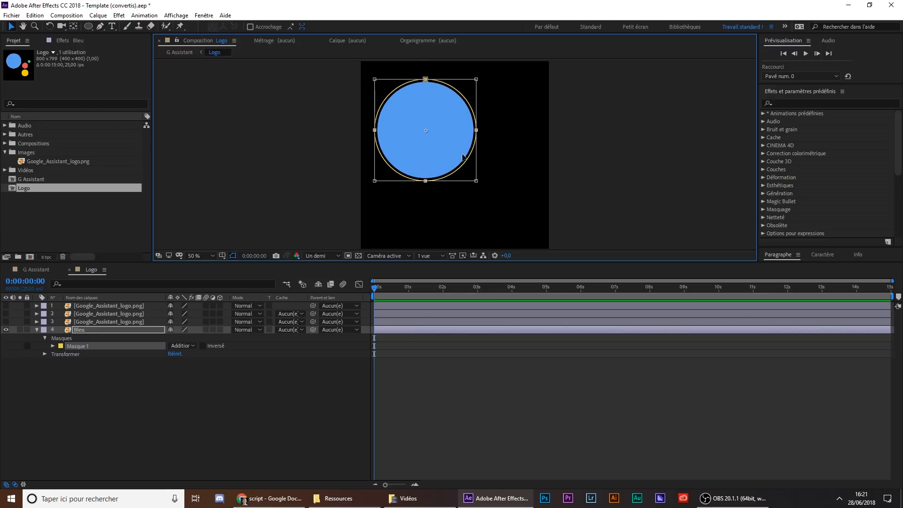
click(139, 423)
click(37, 330)
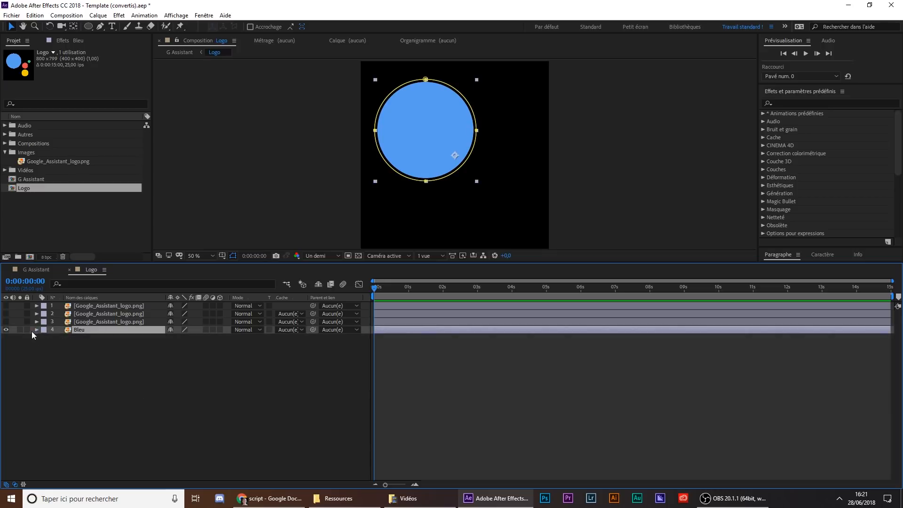
Hide the Bleu layer, show the logo copy directly above it and rename that copy "Jaune"
click(6, 329)
click(74, 323)
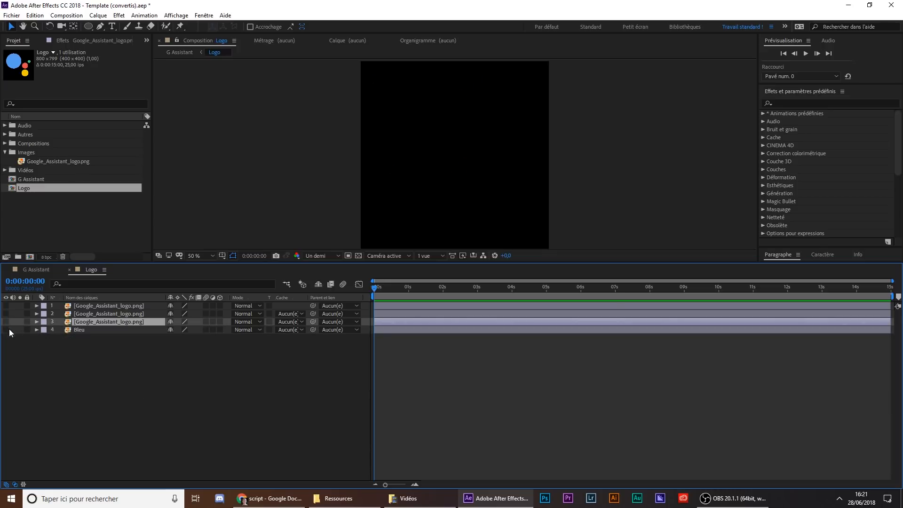
click(6, 321)
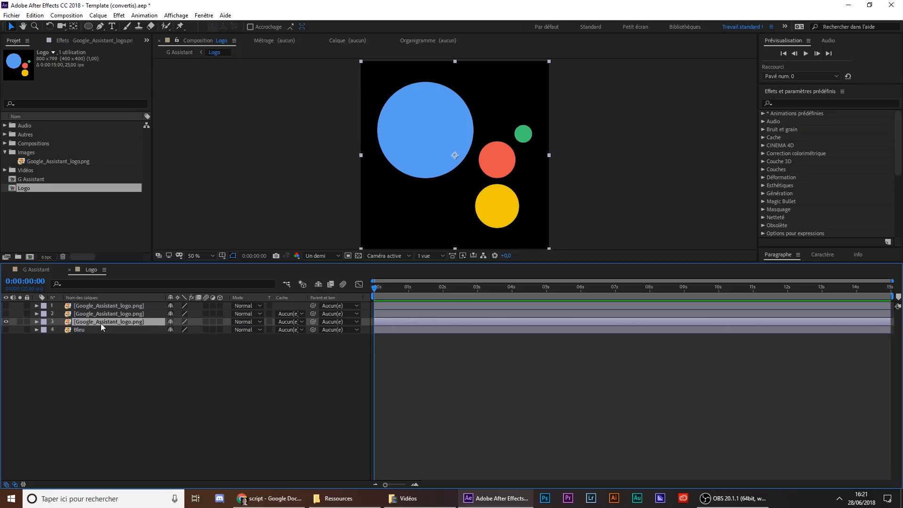
key(Return)
text(Jaune)
key(Return)
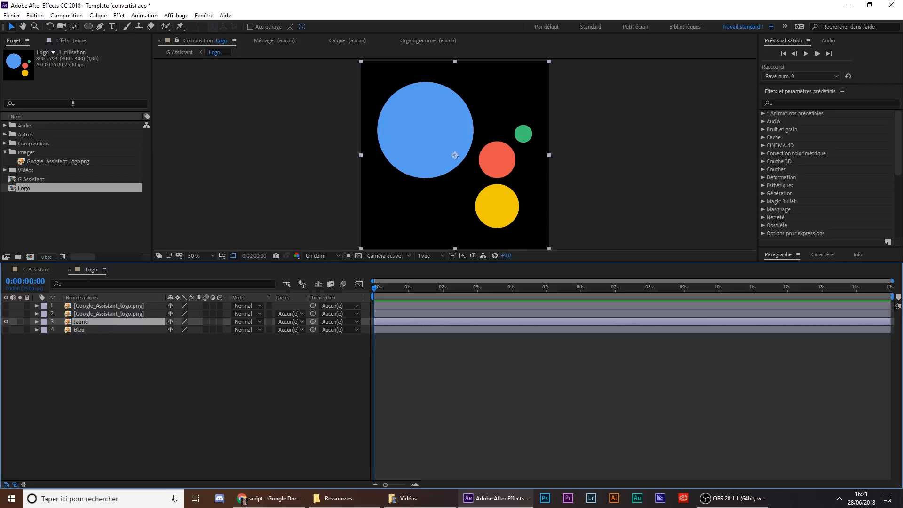
Draw a circular mask around the yellow circle on the Jaune layer and reposition it to fit evenly
click(89, 27)
drag(471, 183, 519, 231)
key(v)
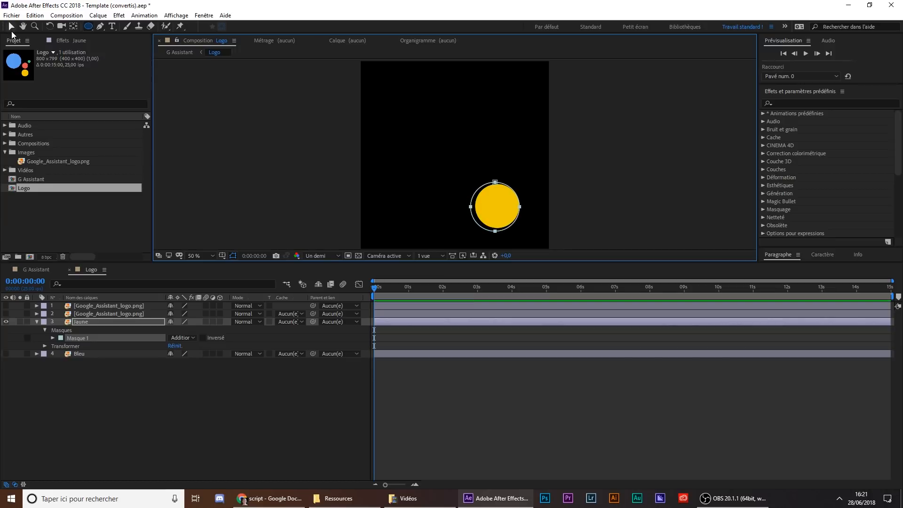
click(507, 190)
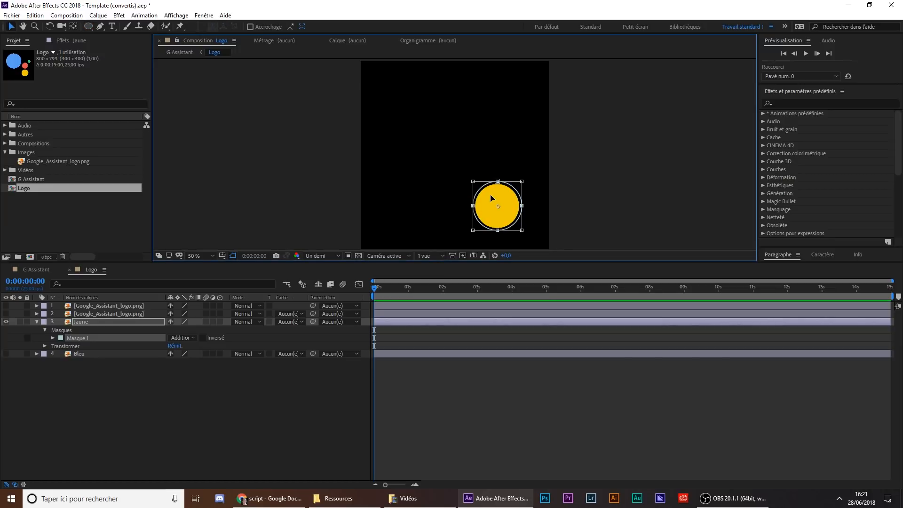
click(517, 425)
Hide the Jaune layer, show the logo copy directly above it and rename that copy "Rouge"
click(61, 323)
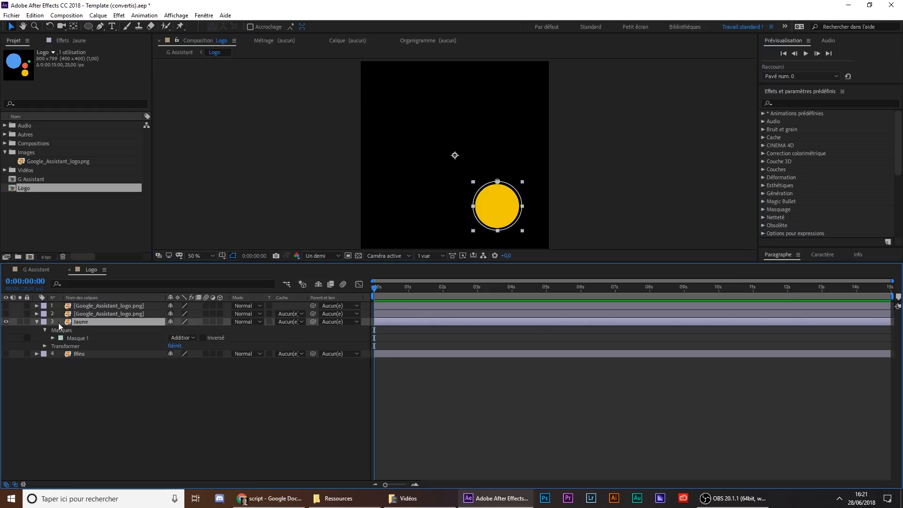
click(7, 322)
click(120, 309)
click(6, 314)
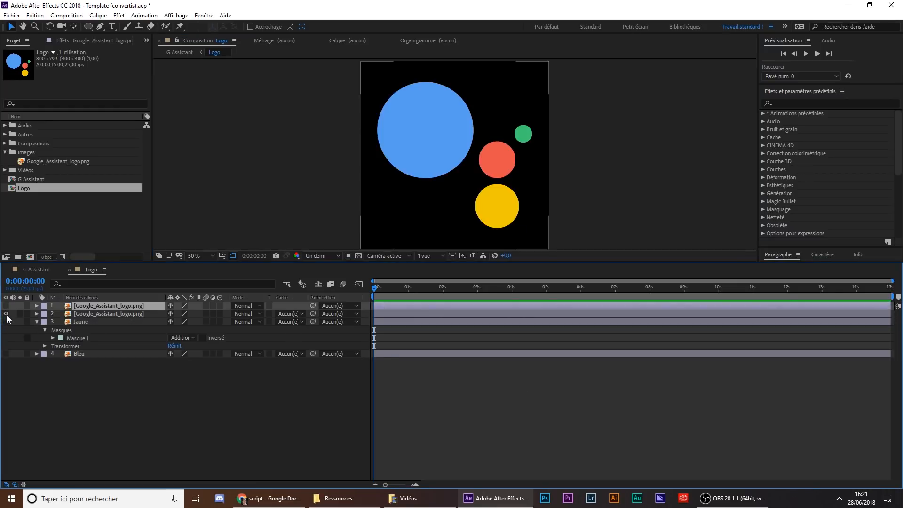
click(119, 314)
key(Return)
text(Rouge)
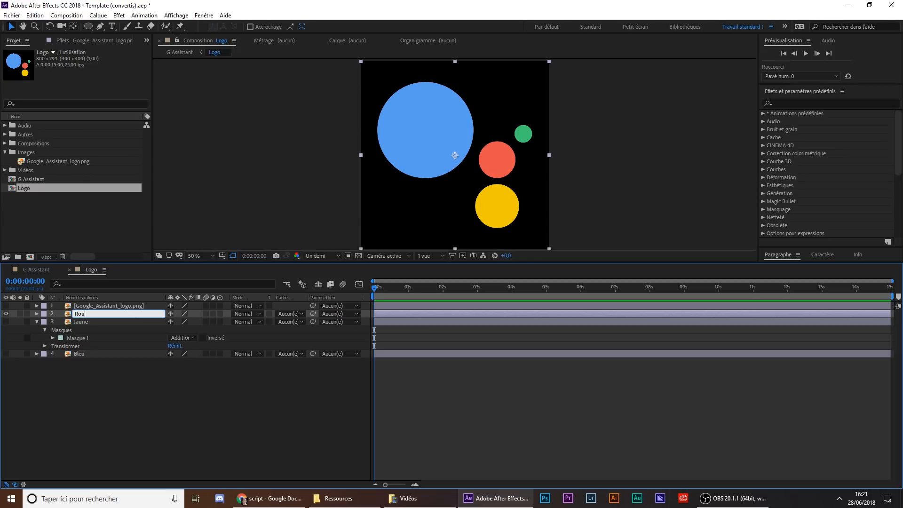
key(Return)
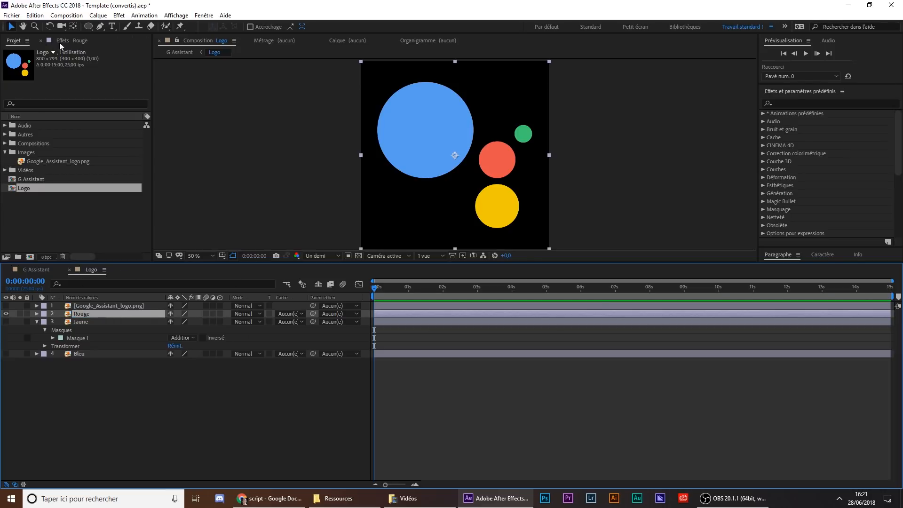
Draw a circular mask around the red circle on the Rouge layer
click(88, 27)
drag(474, 133, 520, 178)
key(ctrl+t)
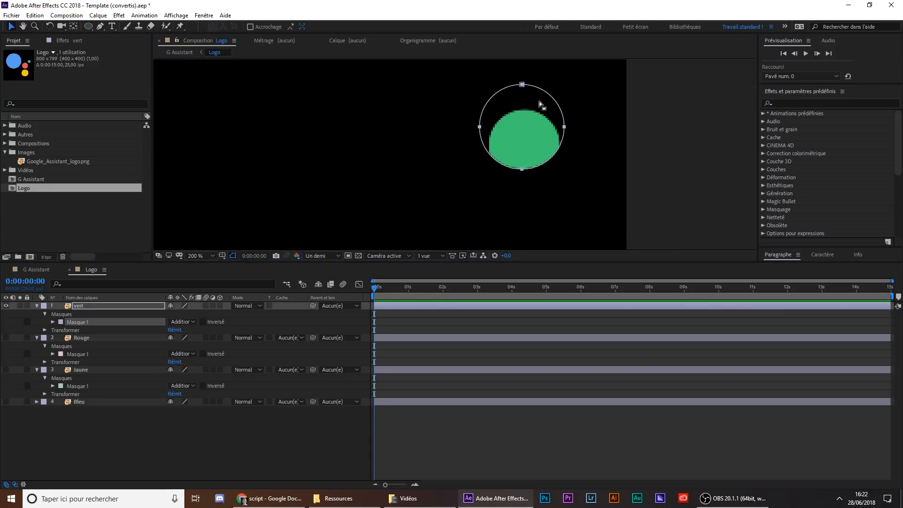
Reposition the circular mask on the vert layer so it encloses the whole green circle
key(ctrl+t)
drag(538, 131, 541, 152)
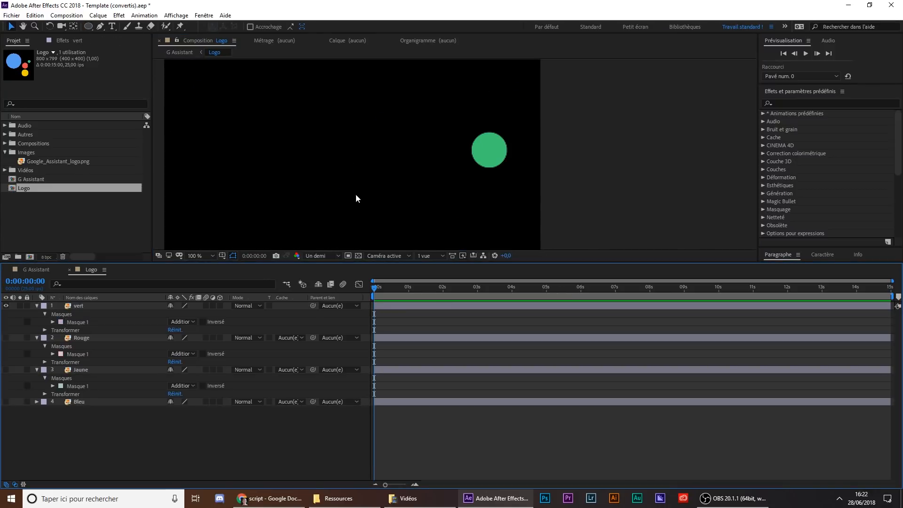
Make all four circle layers visible and collapse the properties of the vert, Rouge and Jaune layers
drag(7, 303, 6, 337)
scroll(348, 123, down, 1)
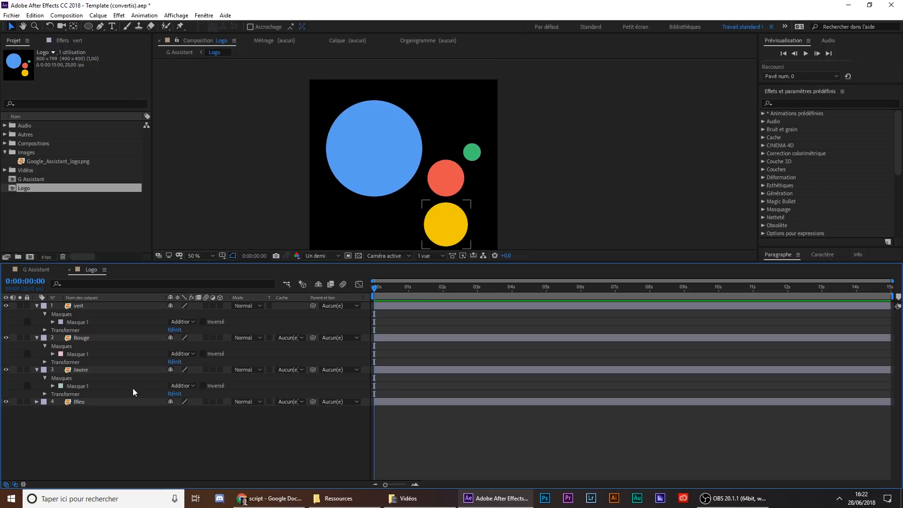
click(87, 401)
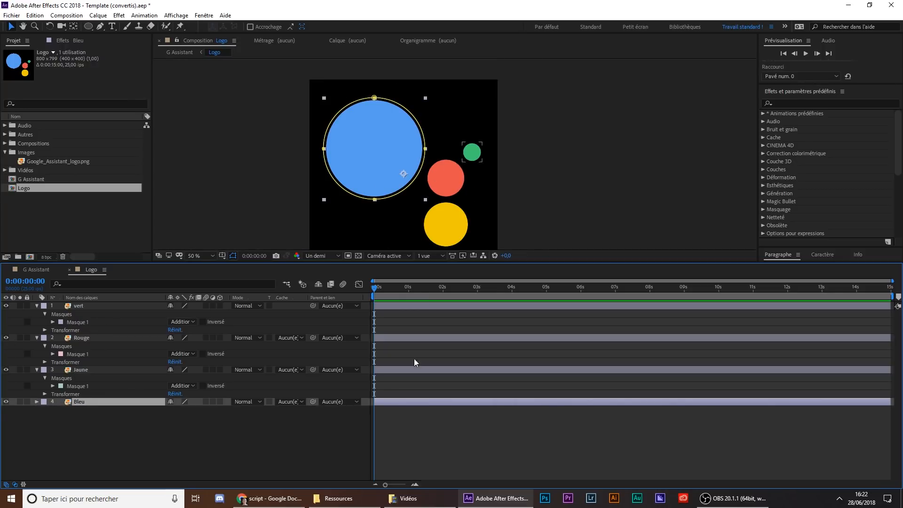
click(425, 432)
click(36, 306)
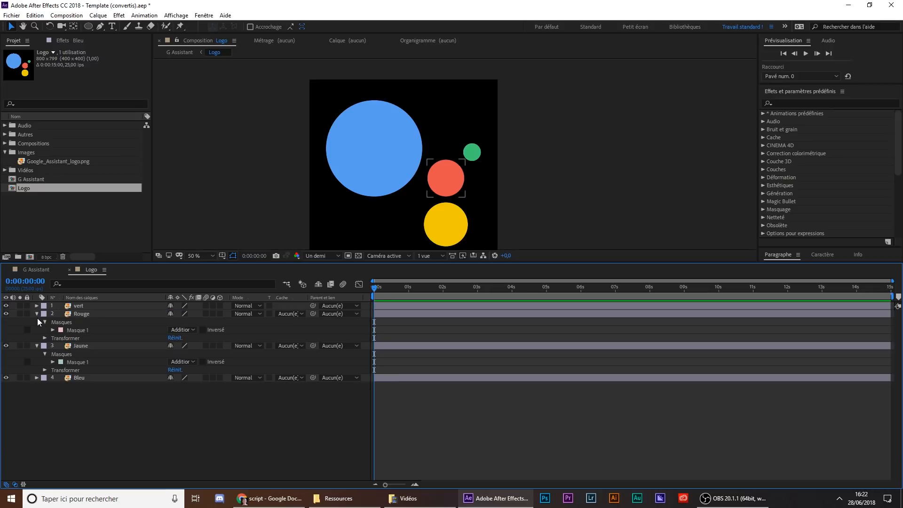
click(38, 313)
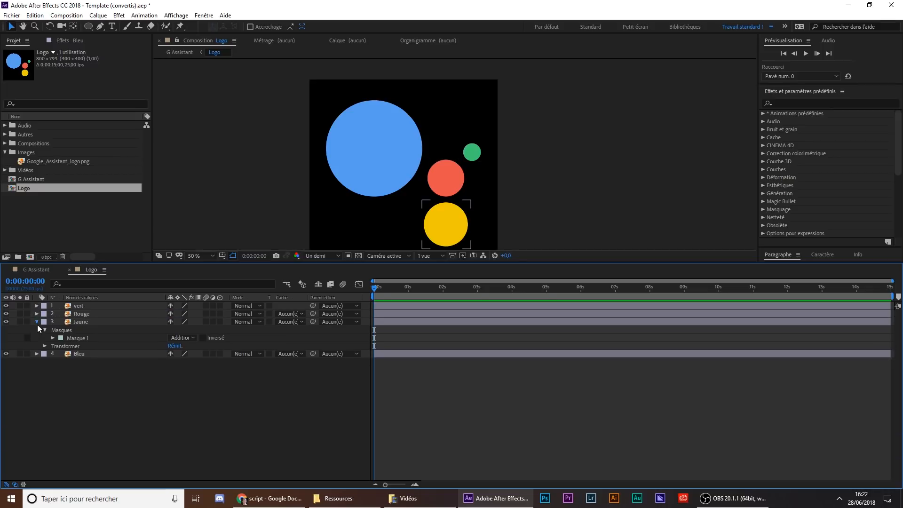
click(37, 322)
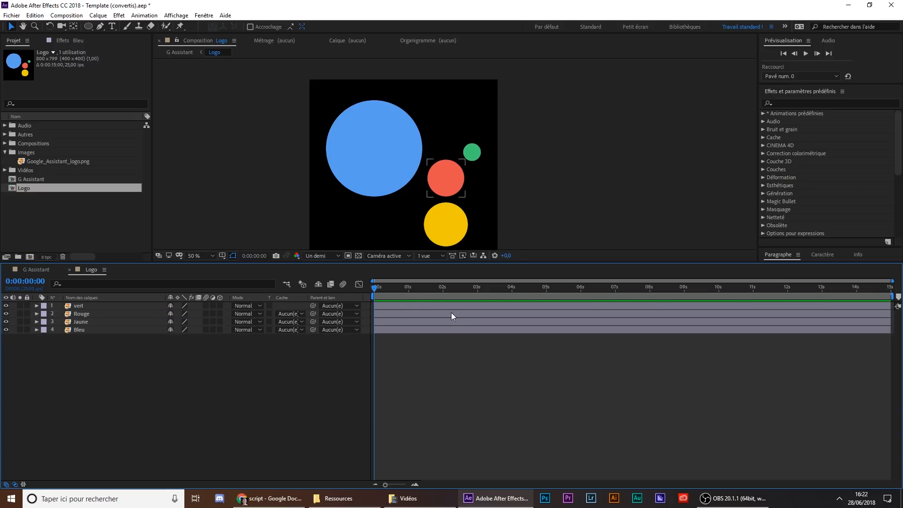
Add Scale keyframes at 100% to all four circle layers at 0:00:01:12
drag(403, 290, 425, 298)
click(404, 330)
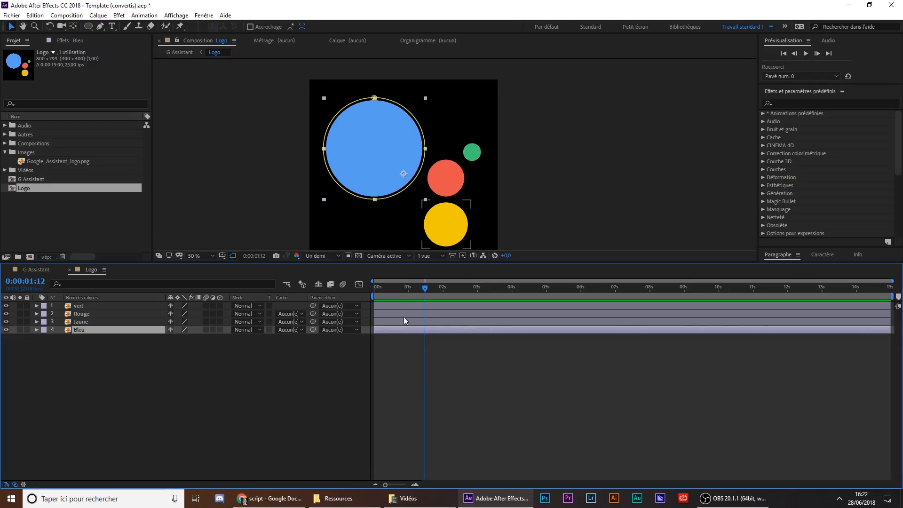
shift+click(406, 308)
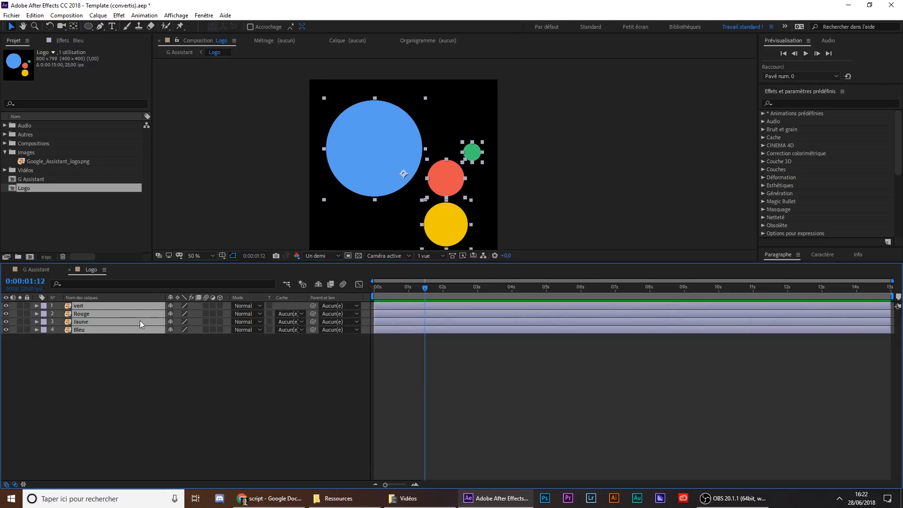
key(s)
click(60, 314)
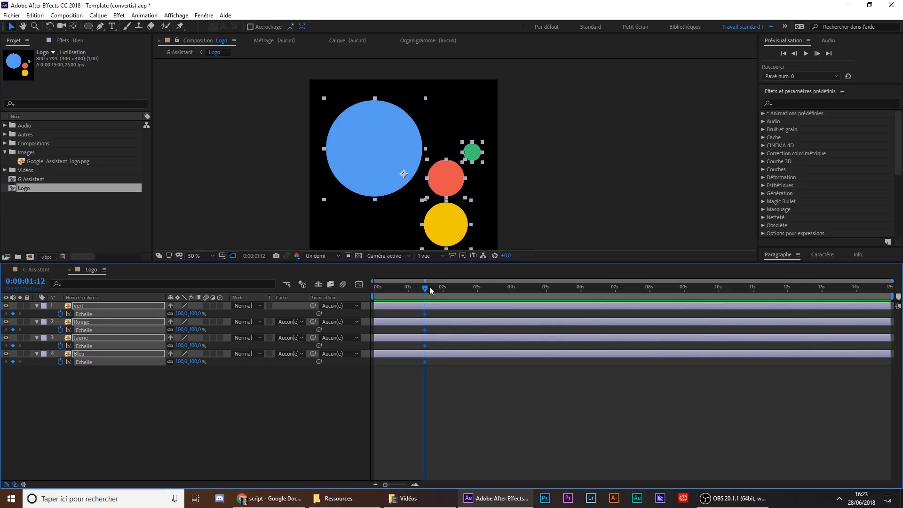
Set the Scale of all four circle layers to 0% at the start of the composition
key(Home)
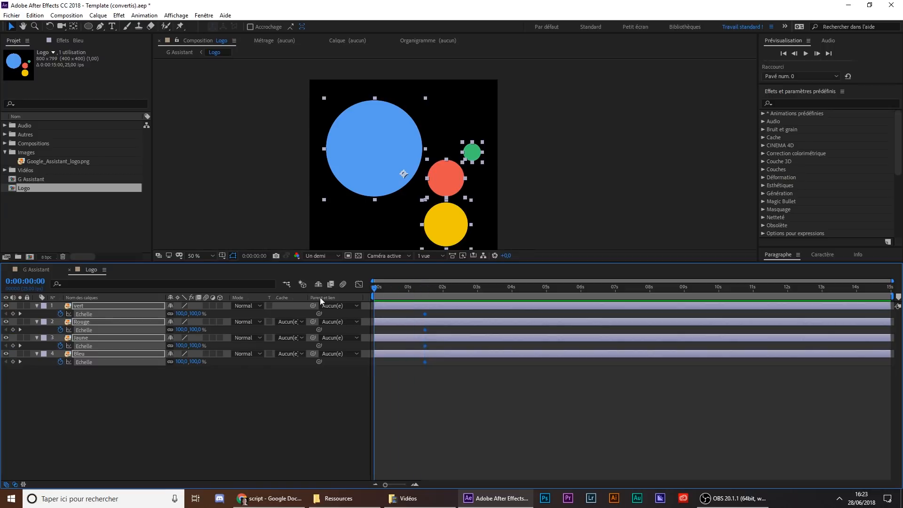
click(197, 314)
text(0)
key(Return)
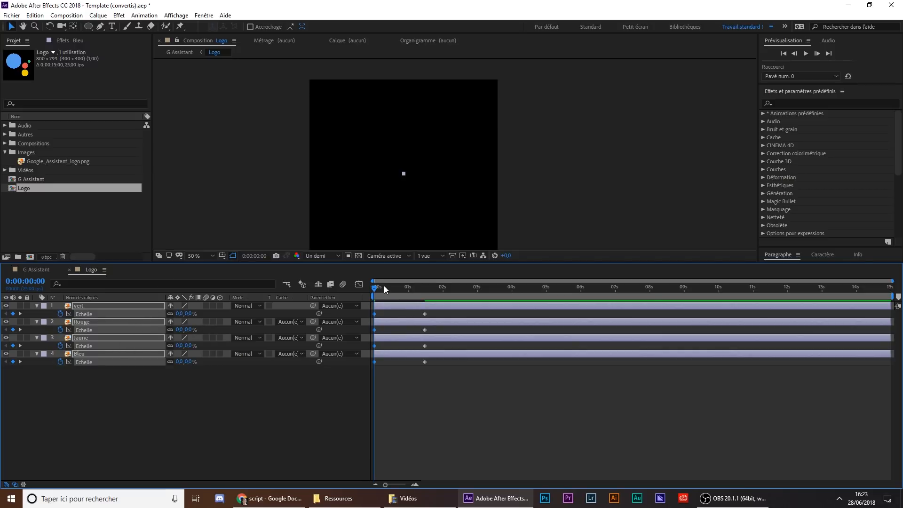
Preview the scale-up animation of the circles from the beginning of the timeline
drag(384, 286, 444, 292)
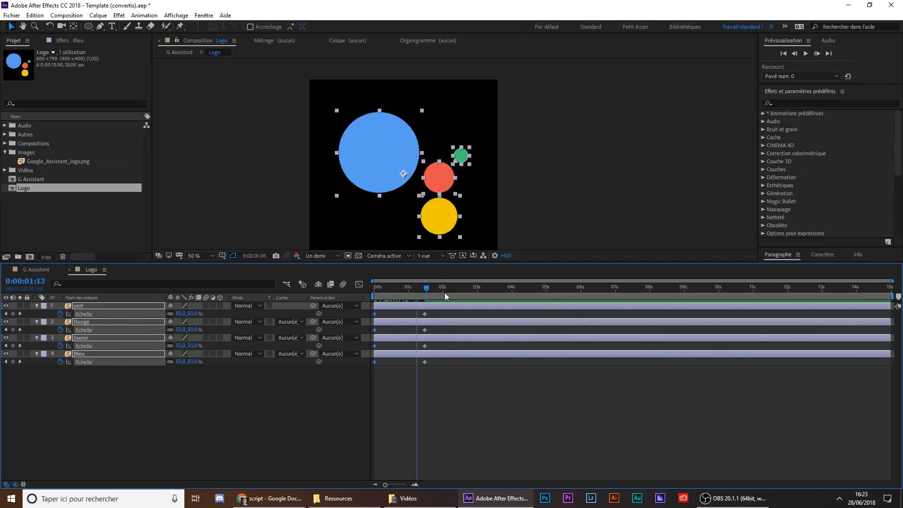
key(Home)
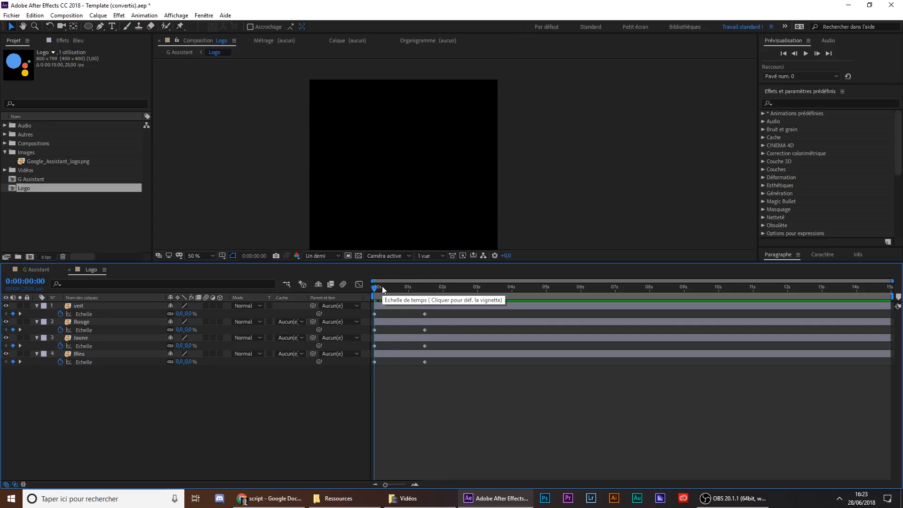
key(space)
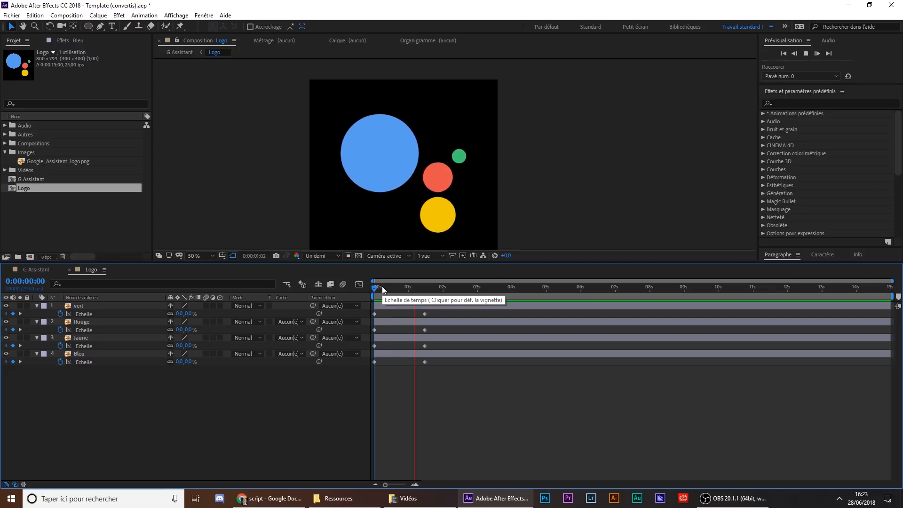
key(space)
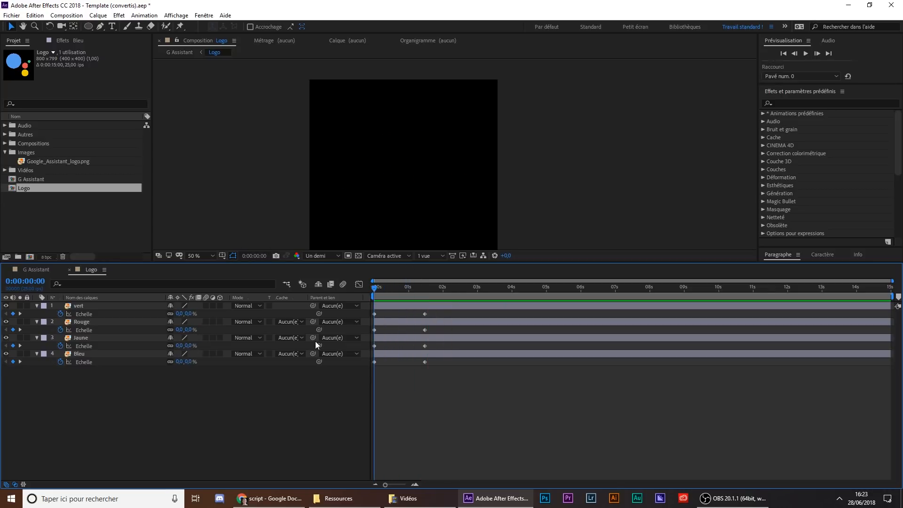
drag(380, 286, 412, 285)
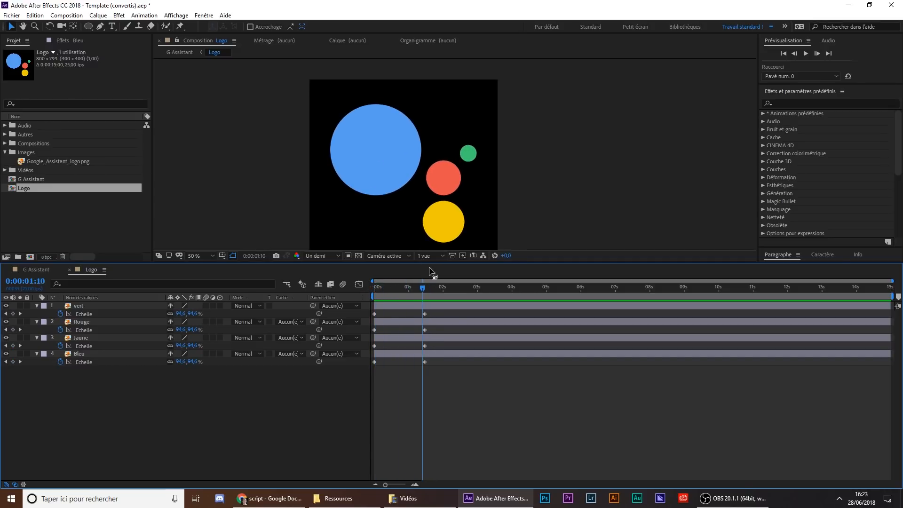
Apply Easy Ease to both Scale keyframes of the Bleu layer in the graph editor and fit the curves to view
click(86, 353)
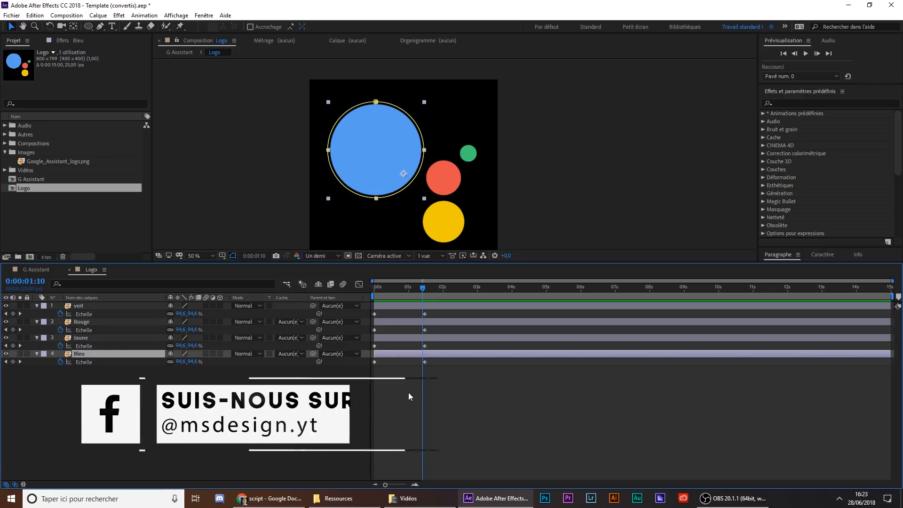
click(360, 285)
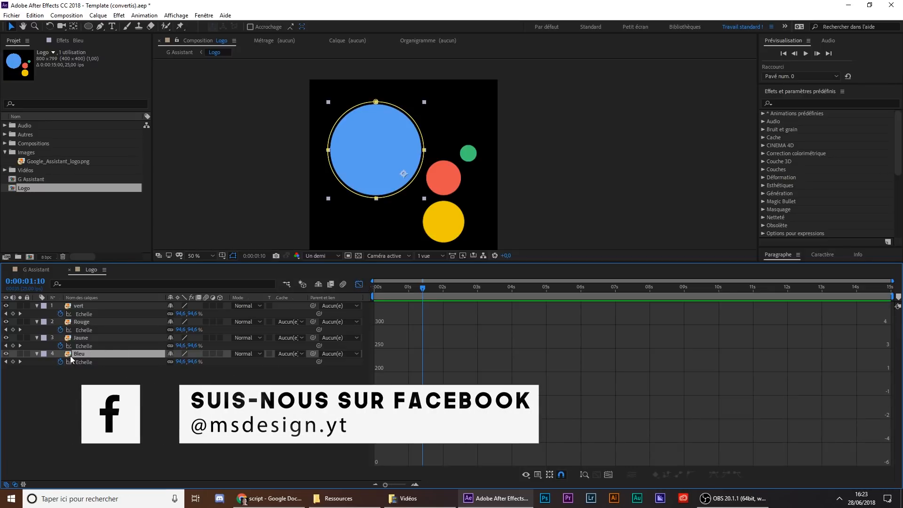
click(88, 363)
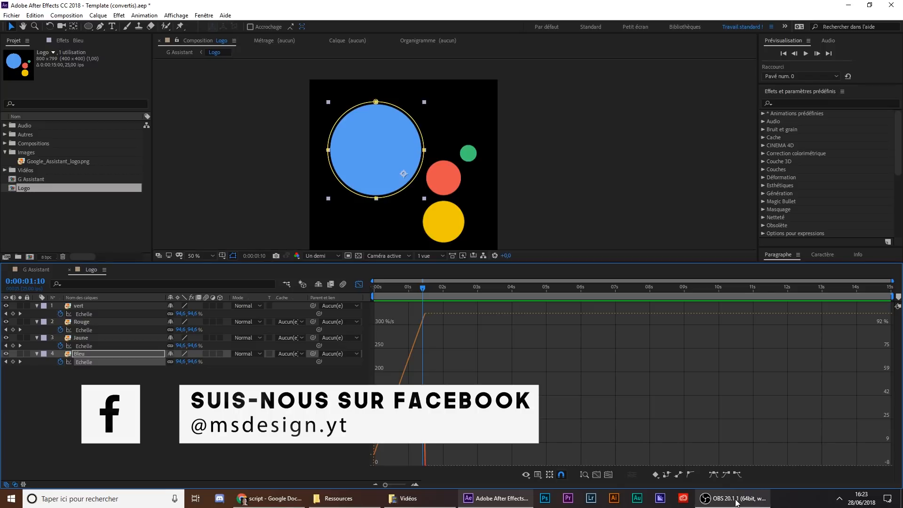
click(595, 474)
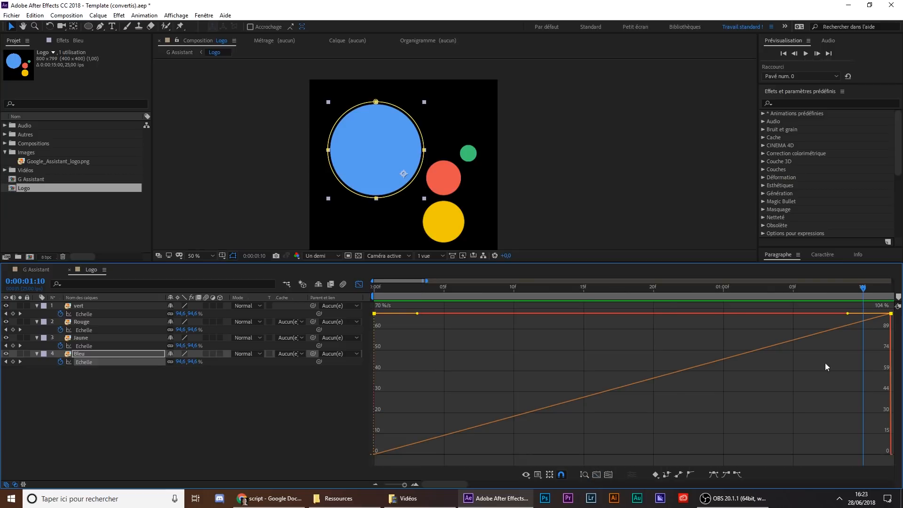
click(712, 475)
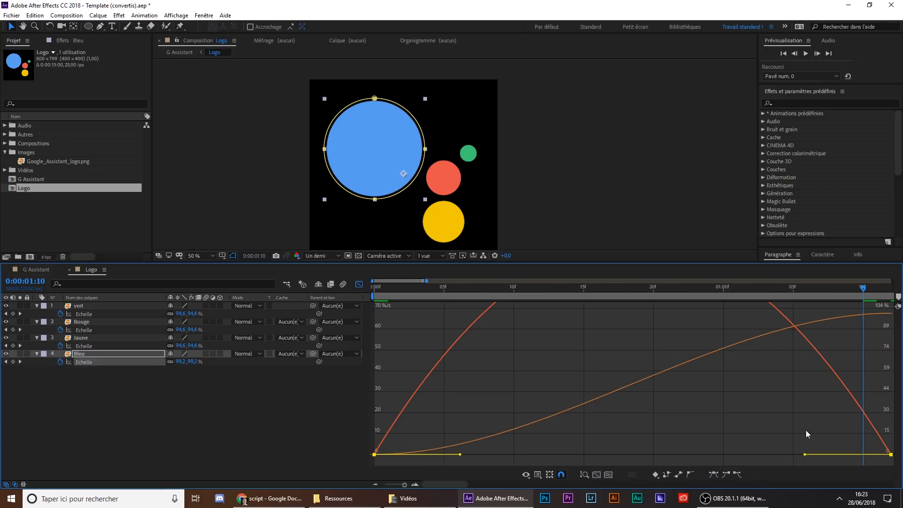
click(608, 475)
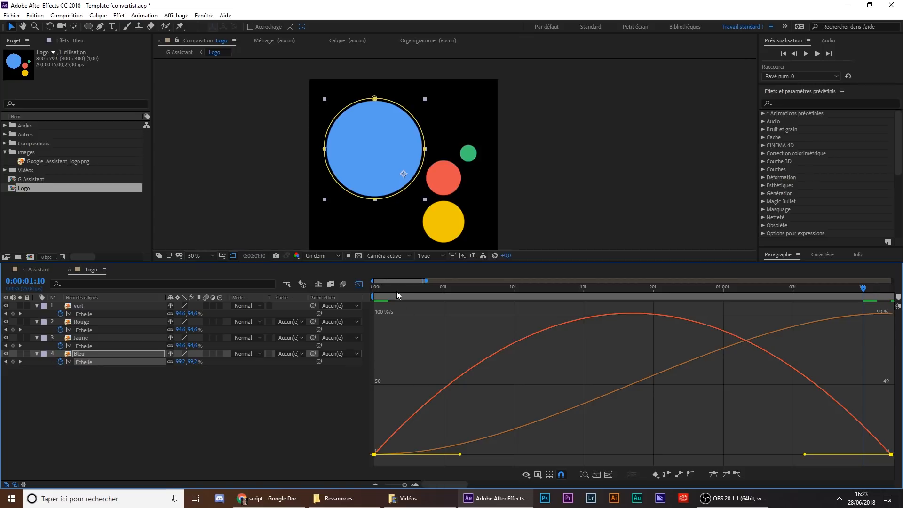
Preview the eased Bleu scale animation against the other circles from the start of the timeline
drag(396, 291, 338, 314)
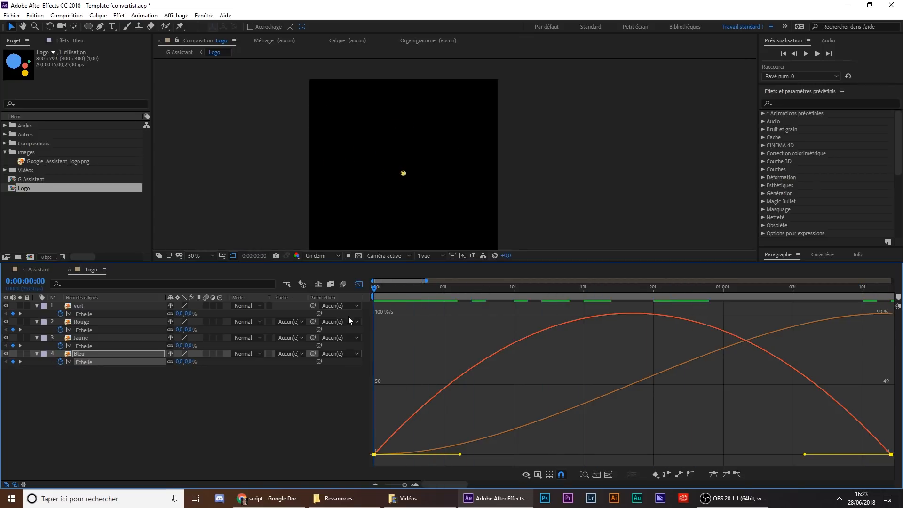
key(Page_Down)
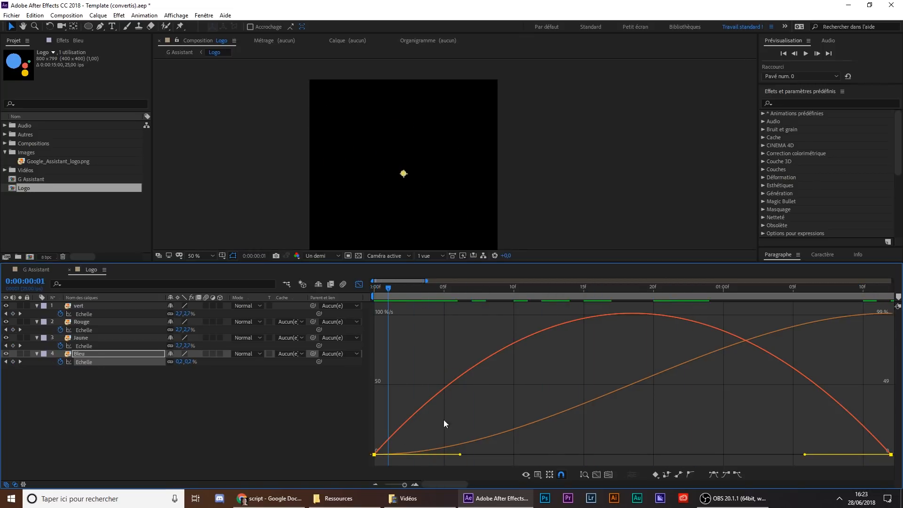
drag(393, 295, 368, 299)
key(space)
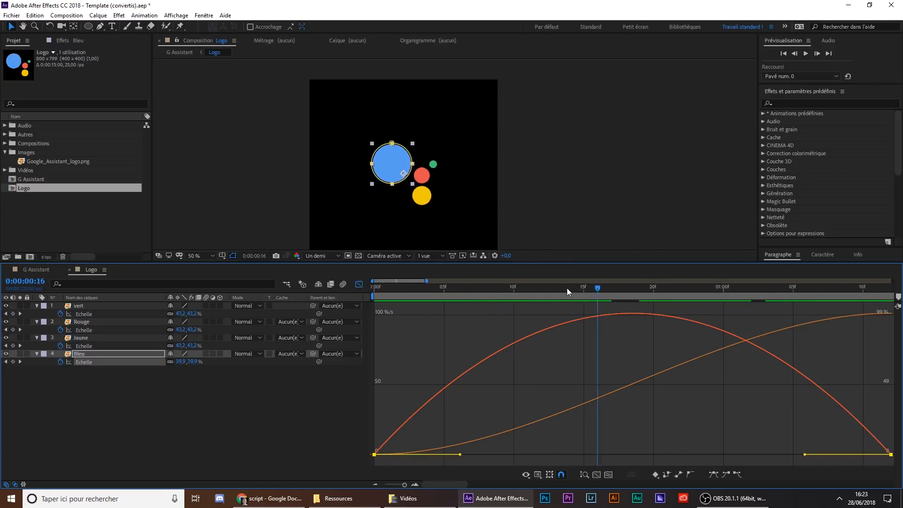
Stretch the last Scale keyframe's influence handle on Bleu's speed graph back to about frame 21 and preview that circle soloed
key(space)
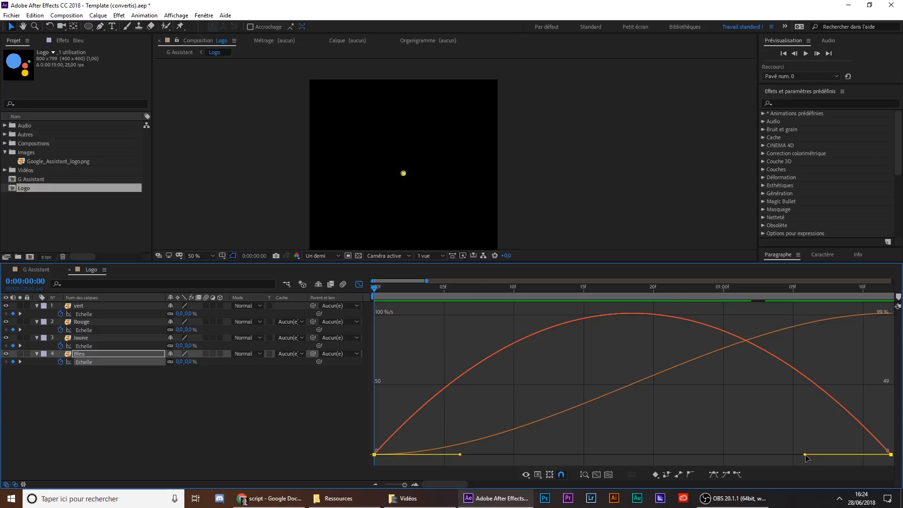
drag(805, 454, 672, 458)
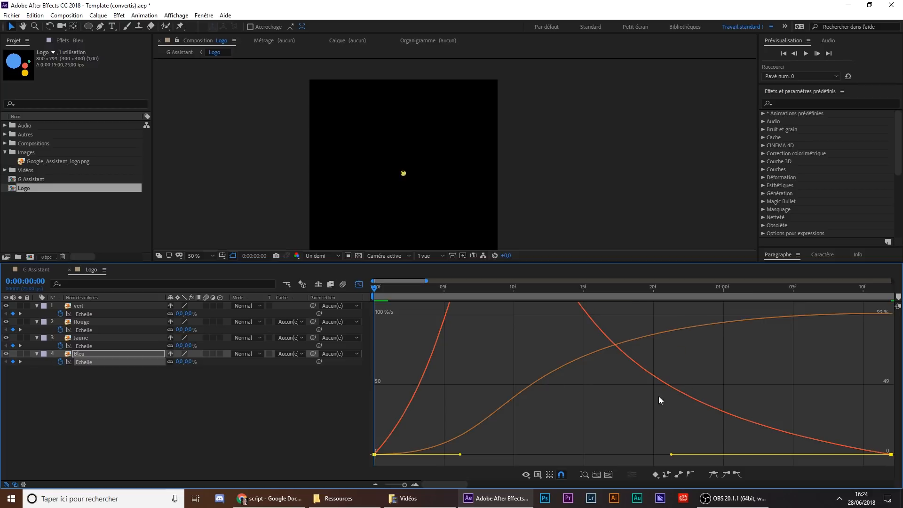
click(539, 476)
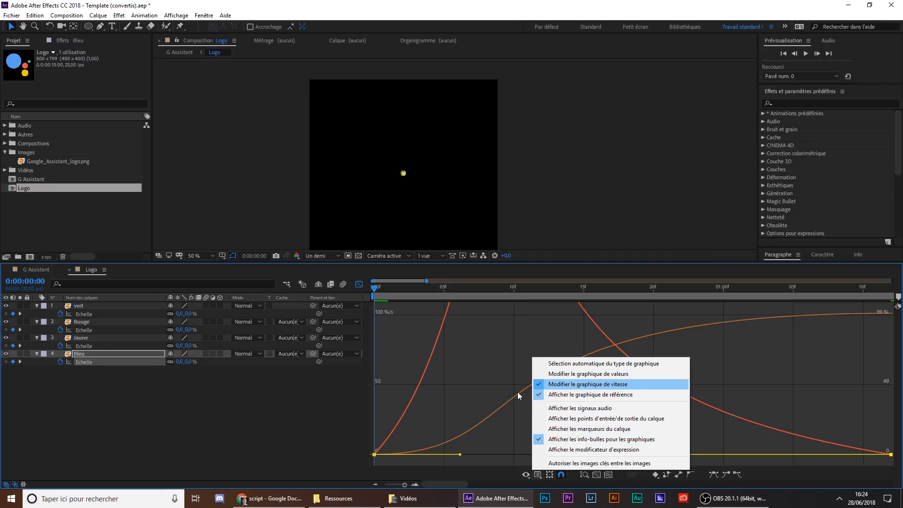
click(262, 405)
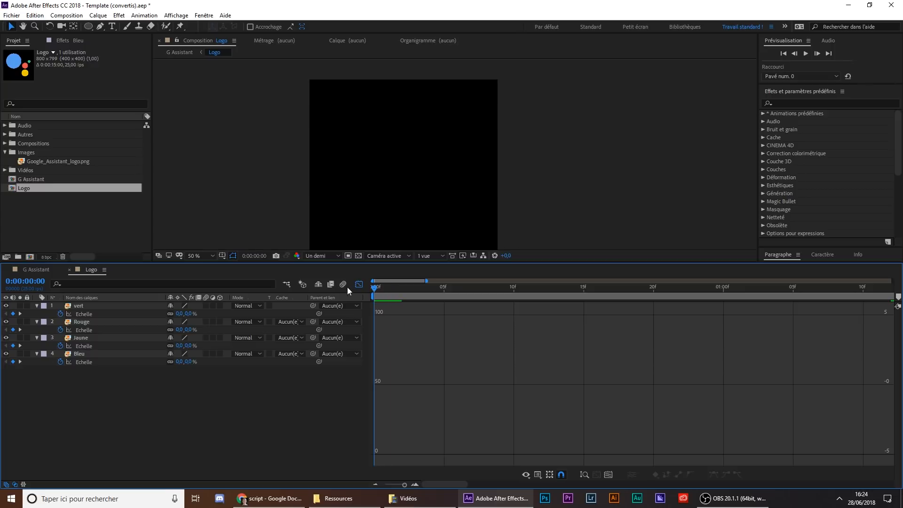
key(space)
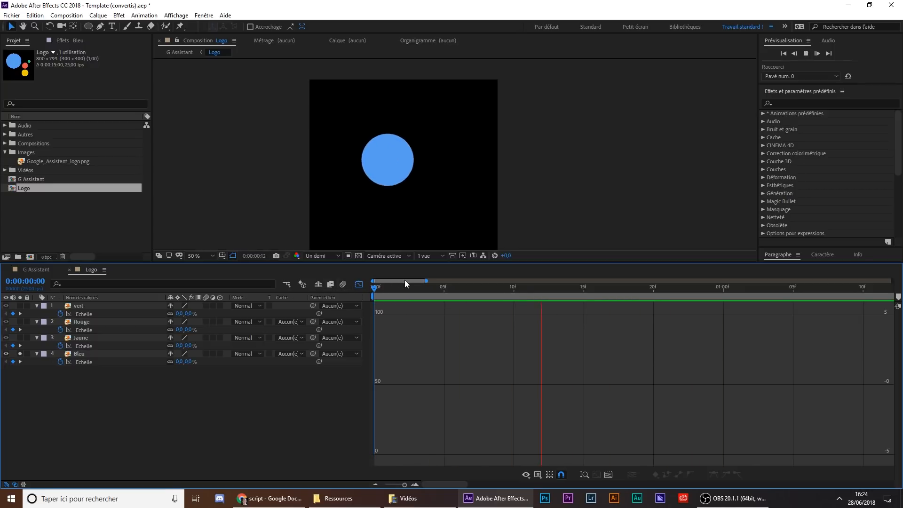
drag(434, 287, 378, 288)
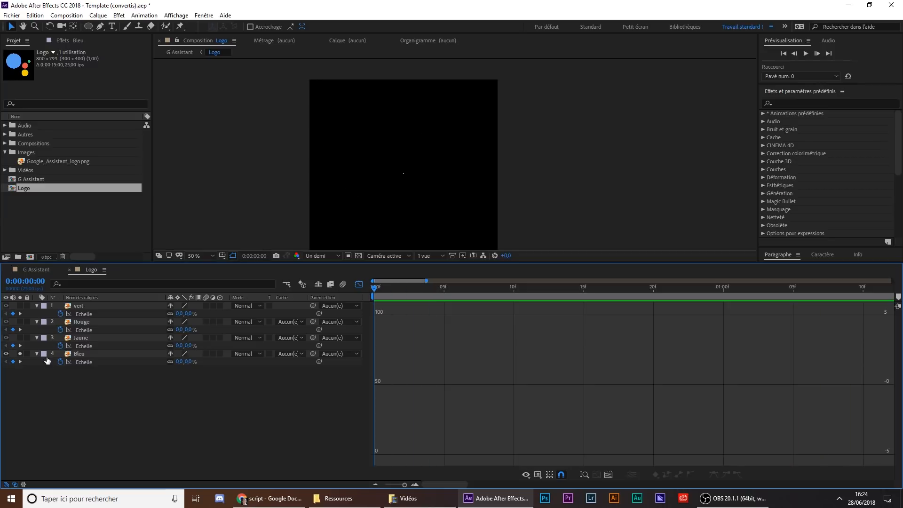
Solo the Jaune layer, apply Easy Ease to its Scale keyframes and stretch the last keyframe's speed handle back to about frame 21
click(82, 346)
click(20, 338)
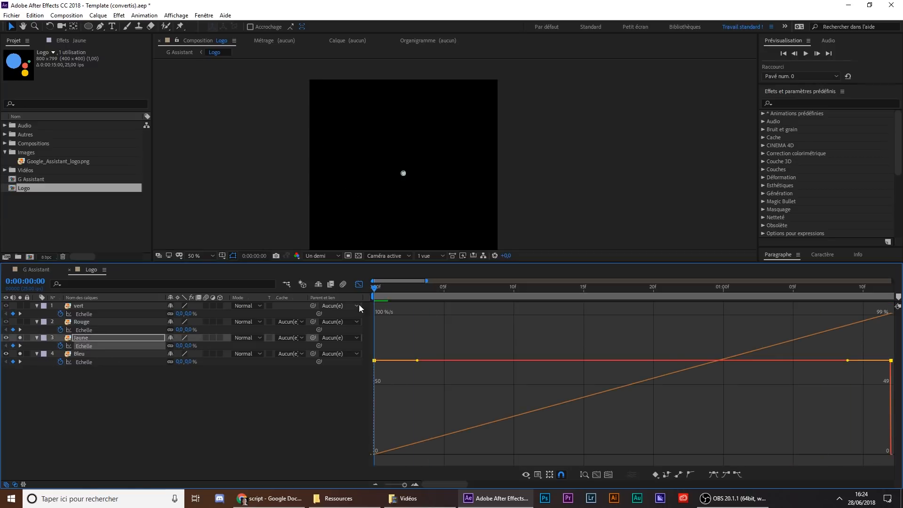
click(359, 284)
click(360, 284)
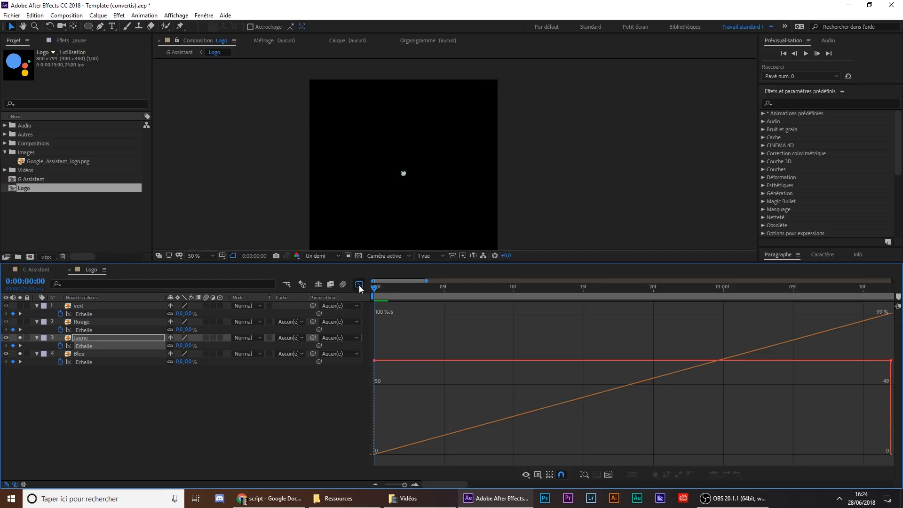
click(102, 347)
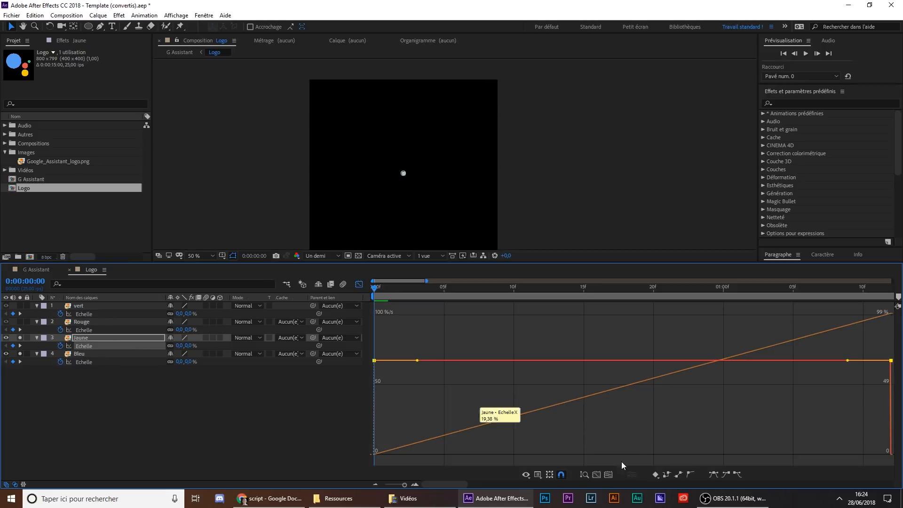
click(718, 478)
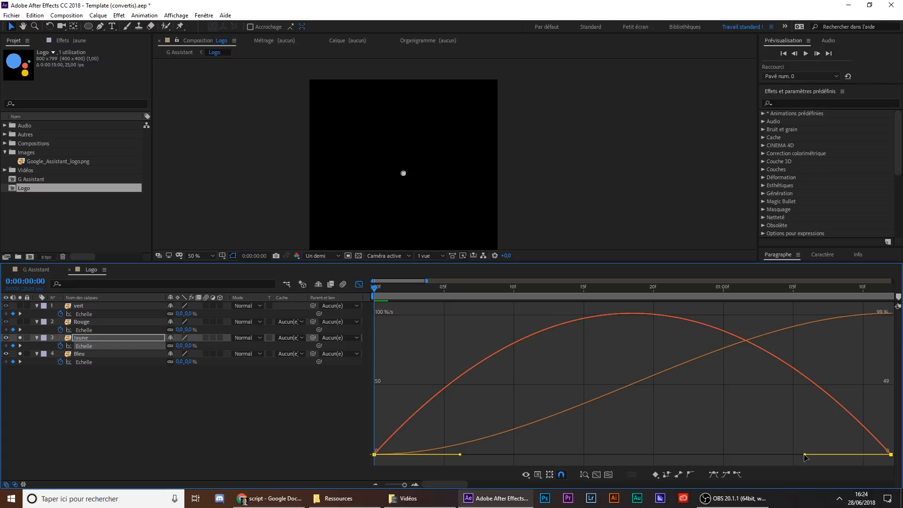
drag(805, 455, 669, 454)
click(358, 285)
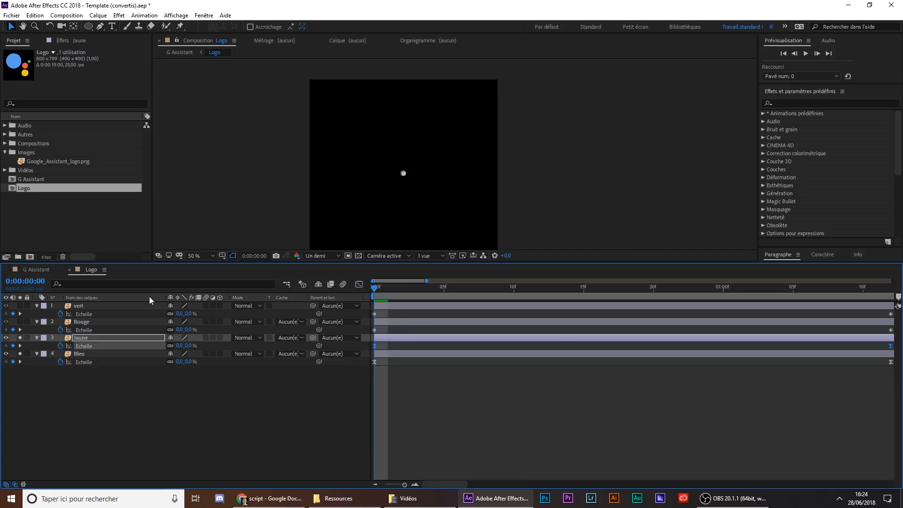
Apply Easy Ease to the Rouge layer's Scale keyframes and stretch the last keyframe's speed handle back to about frame 21
click(358, 284)
click(87, 330)
key(F9)
drag(805, 455, 665, 454)
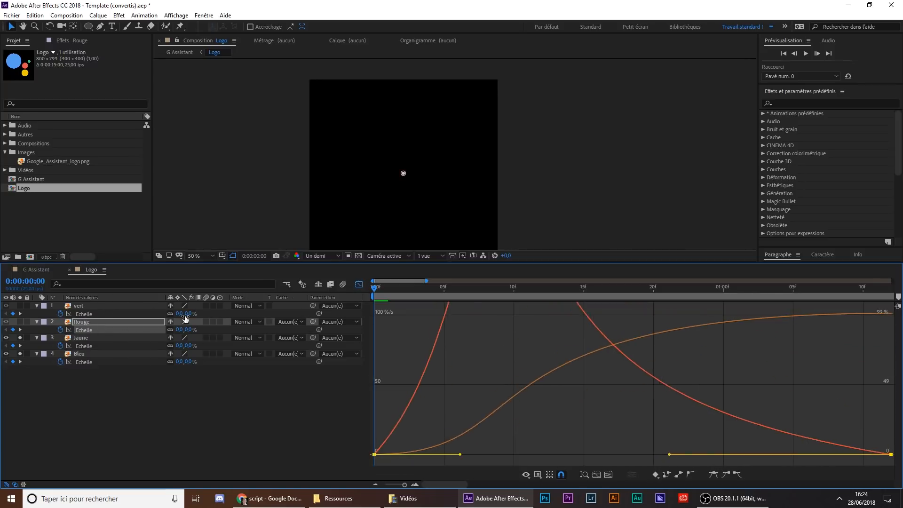
Apply Easy Ease to the vert layer's Scale keyframes, stretch the last speed handle back to about frame 21 and close the graph editor
click(87, 314)
key(F9)
drag(805, 455, 670, 454)
click(359, 284)
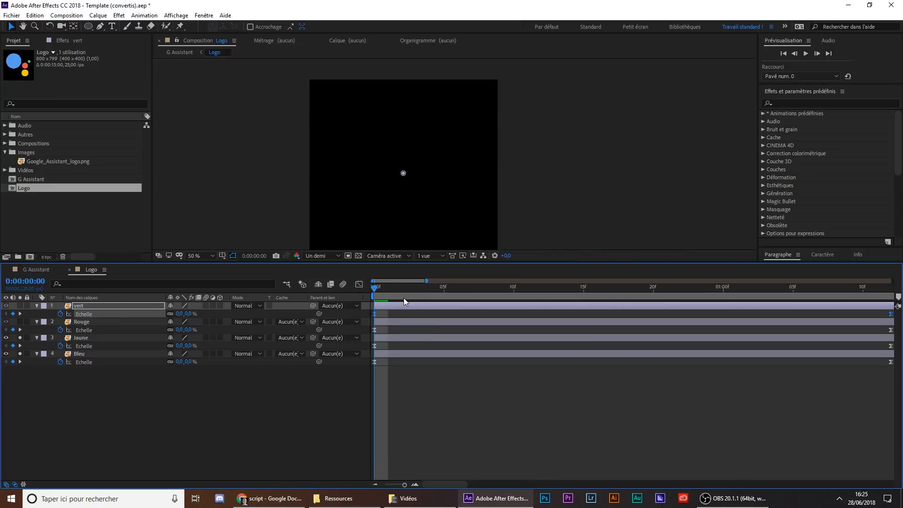
Preview the eased scale-up from the timeline start with Bleu and Jaune soloed, and again with all four circles shown
key(space)
click(500, 445)
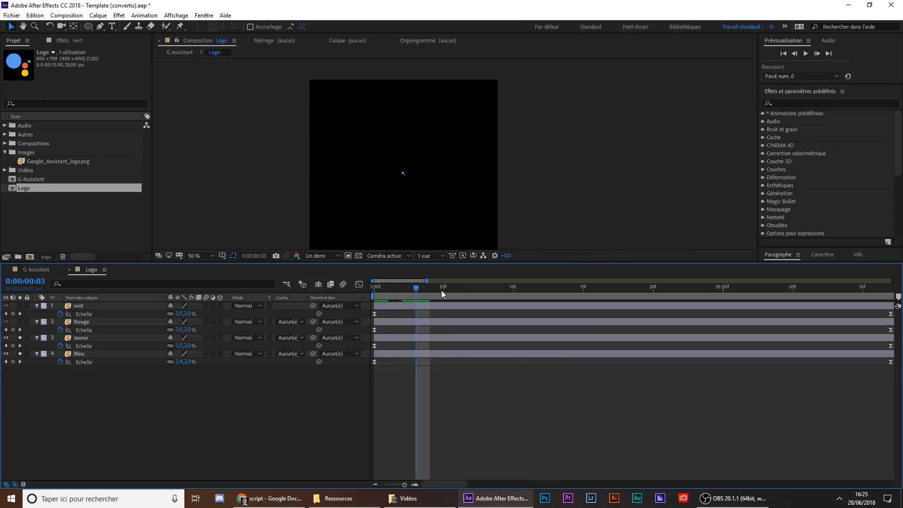
key(Home)
key(space)
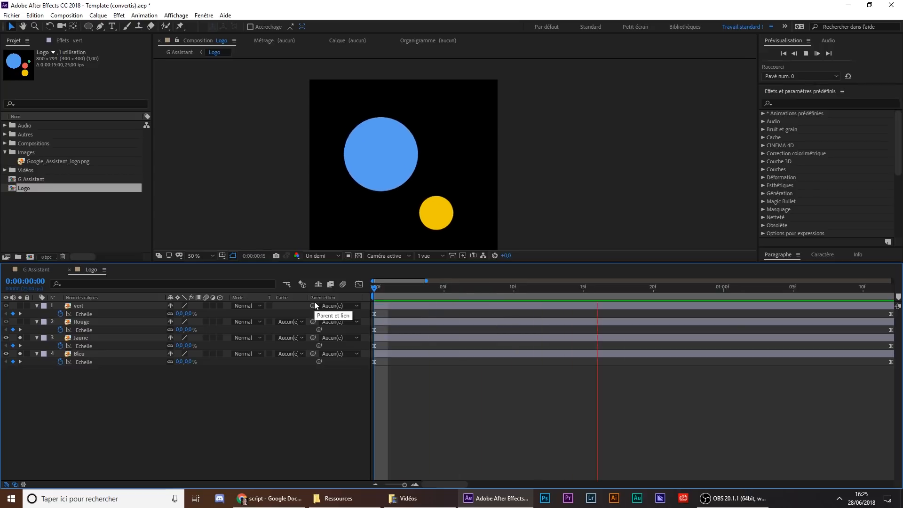
key(space)
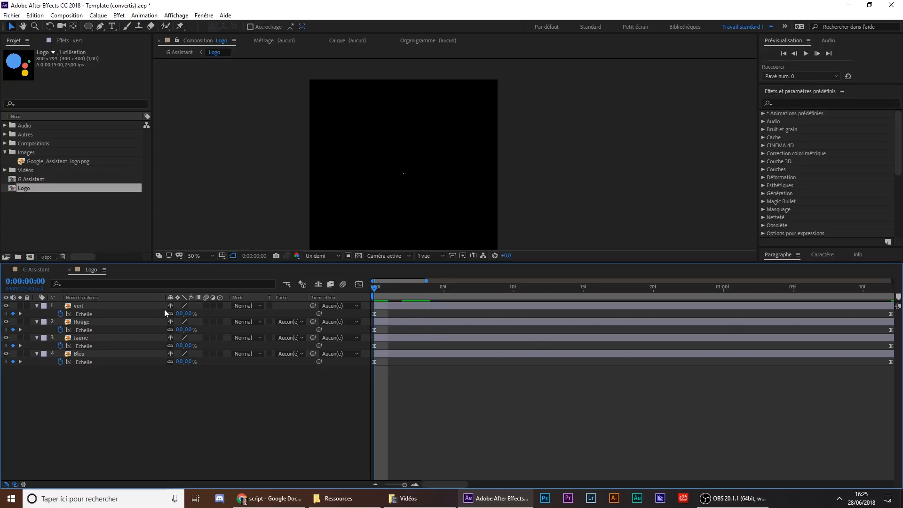
key(Home)
key(space)
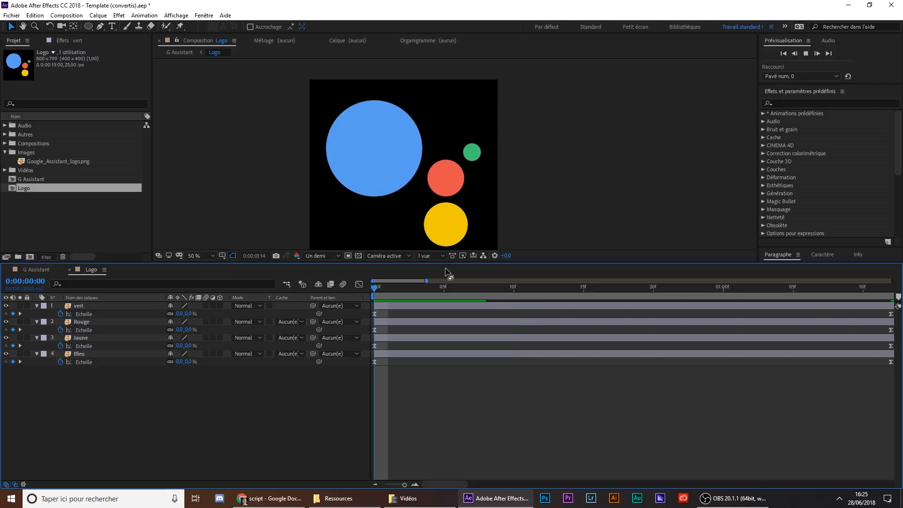
key(space)
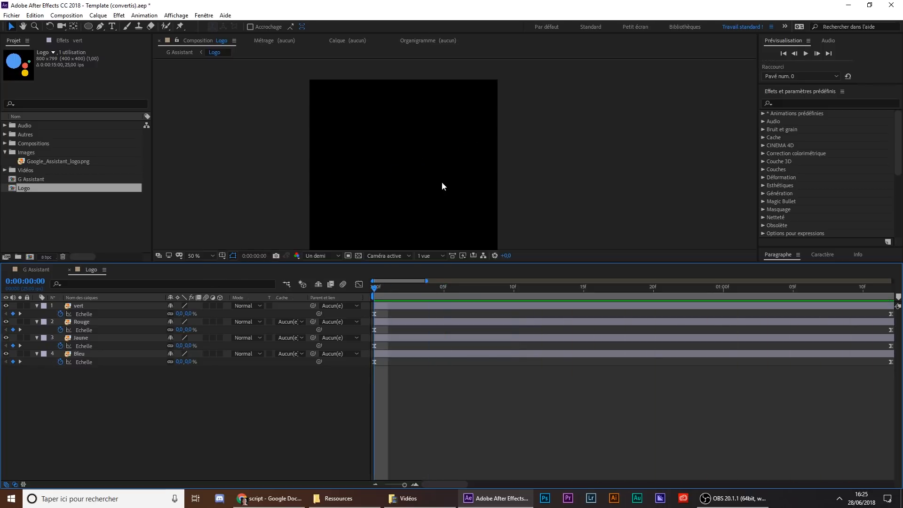
Stagger the layers one frame apart, starting Jaune at frame 1, Rouge at frame 2 and vert at frame 3
scroll(442, 183, up, 1)
scroll(442, 183, down, 3)
scroll(418, 182, up, 2)
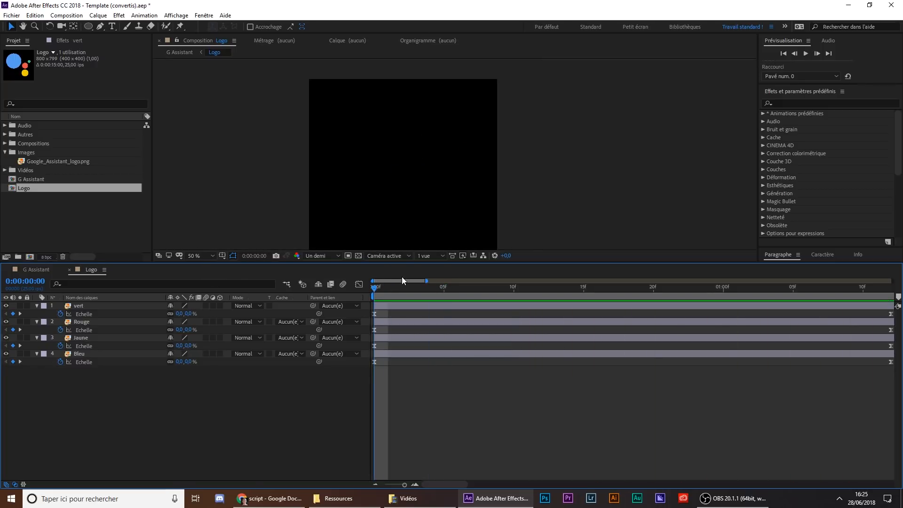
drag(402, 290, 528, 289)
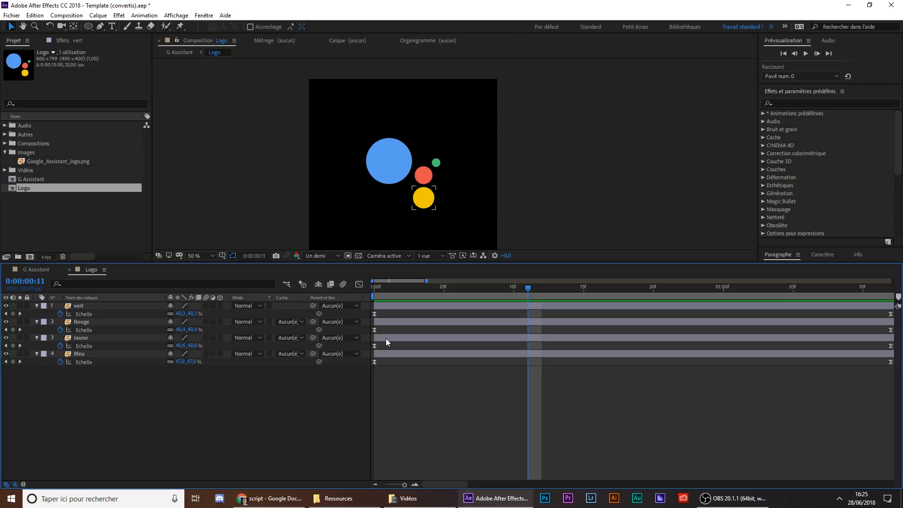
drag(383, 338, 449, 309)
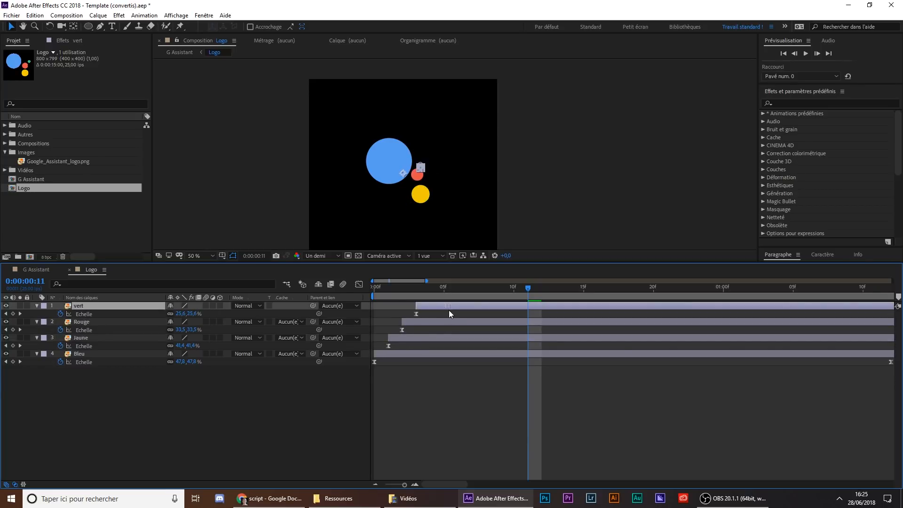
Preview the one-frame staggered animation of the four circles from the start of the timeline
key(Home)
click(405, 366)
key(space)
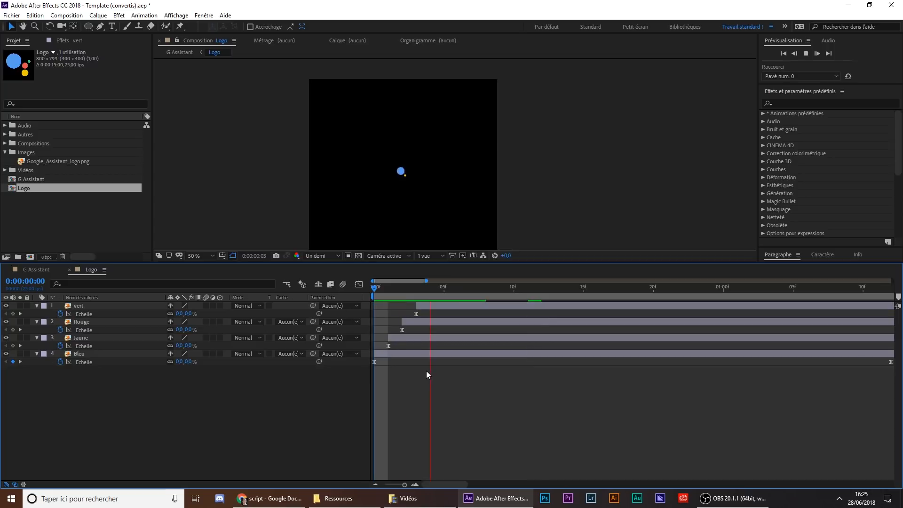
click(429, 288)
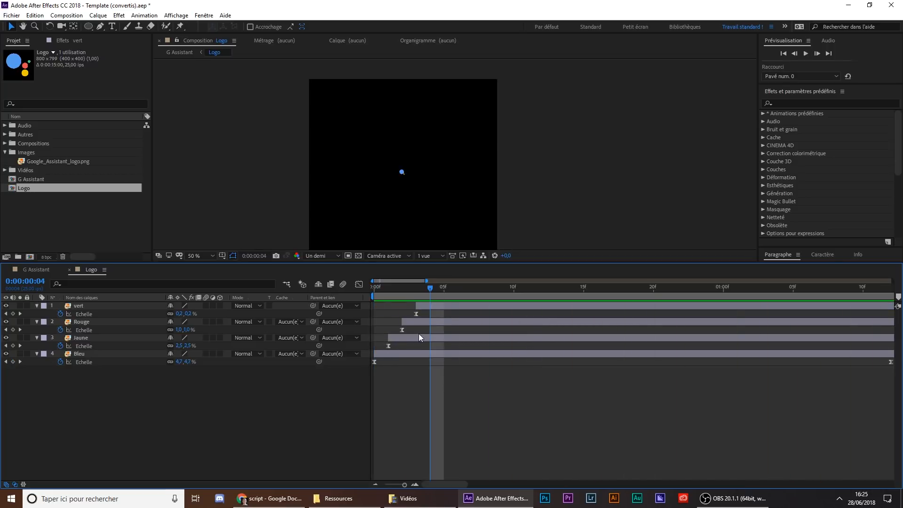
Widen the layer stagger to two frames, starting Jaune at frame 2, Rouge at 4 and vert at 6, and preview the animation
drag(419, 337, 477, 307)
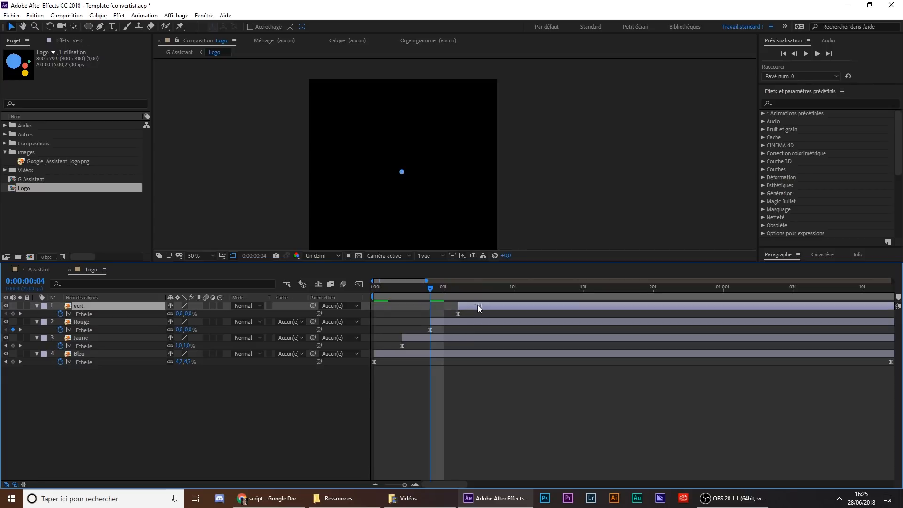
drag(430, 288, 270, 320)
click(408, 391)
key(space)
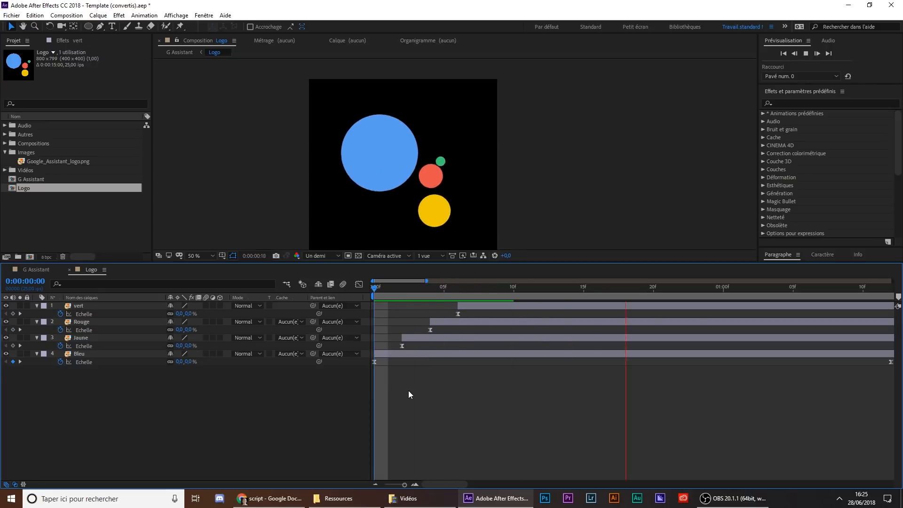
key(space)
key(space)
key(space)
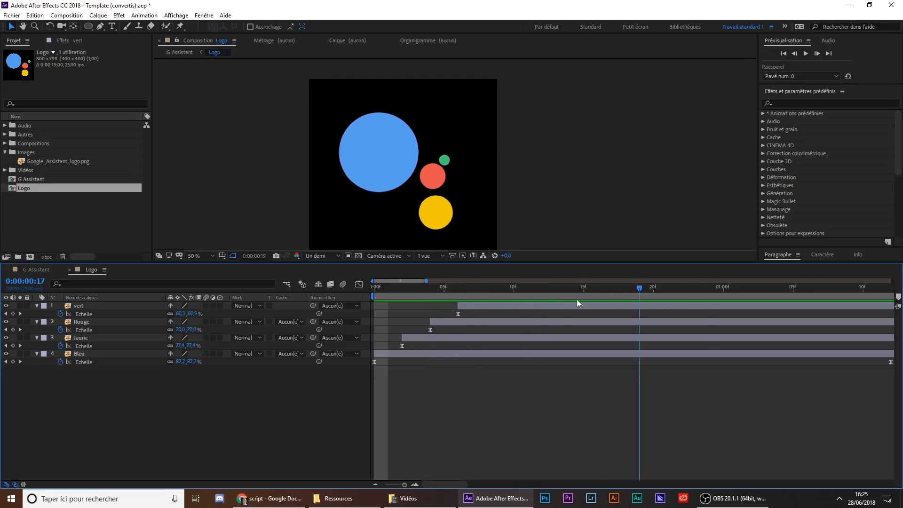
key(space)
Inspect the circles' overlap at frame 12 and move the vert layer below Bleu, to the bottom of the layer stack
drag(395, 288, 540, 294)
scroll(447, 173, up, 2)
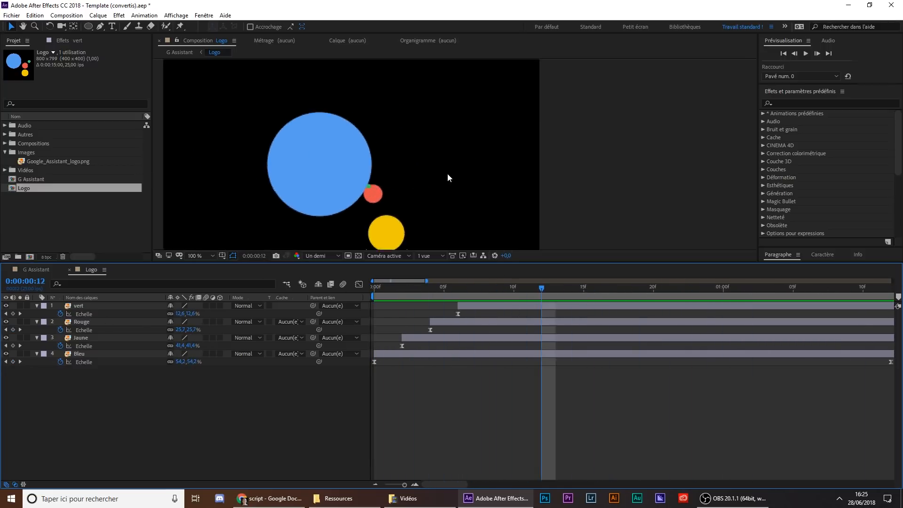
scroll(240, 205, up, 1)
drag(239, 205, 374, 140)
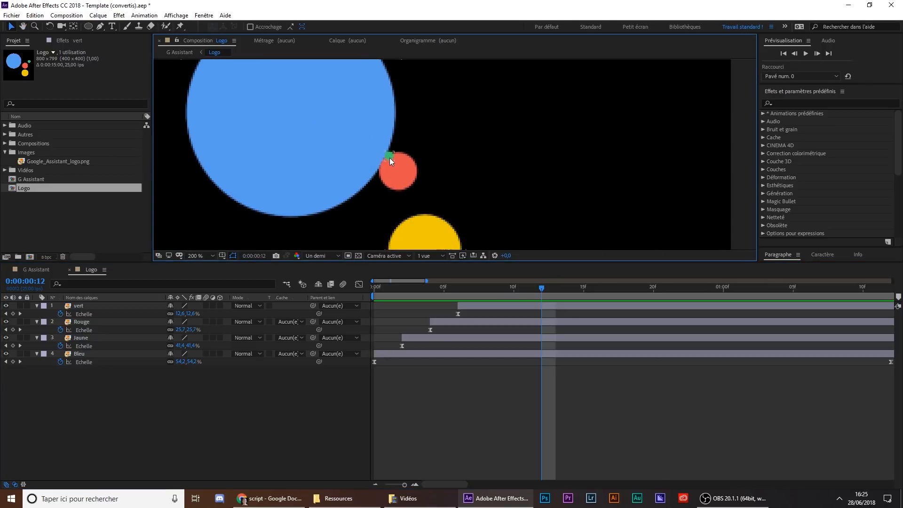
scroll(371, 130, down, 2)
scroll(457, 202, down, 2)
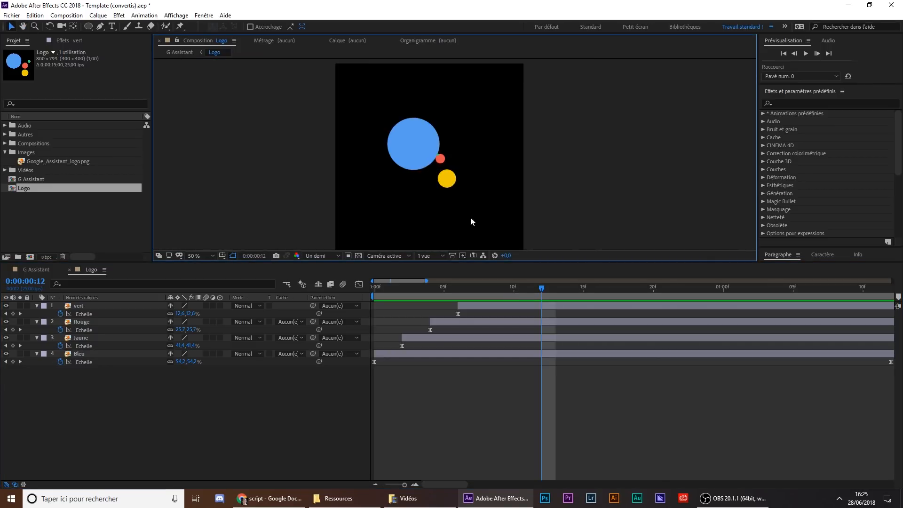
scroll(471, 219, up, 2)
click(84, 309)
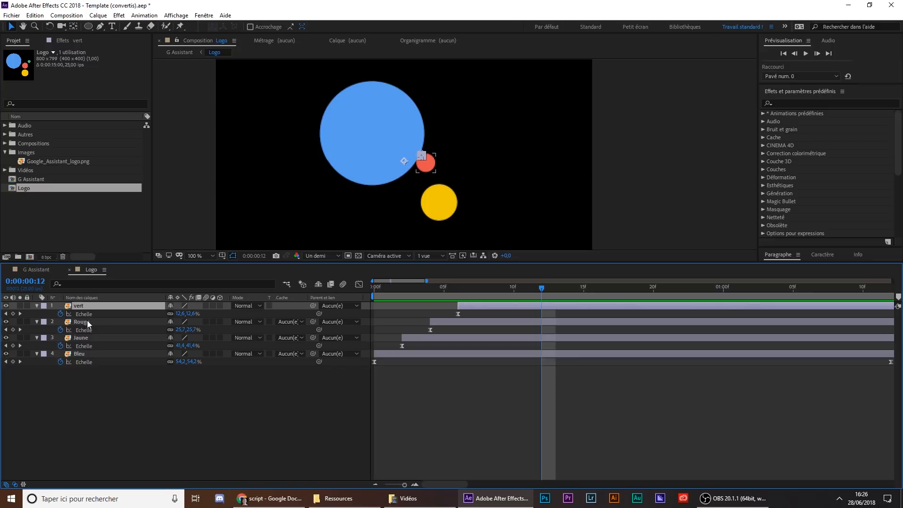
drag(79, 305, 108, 376)
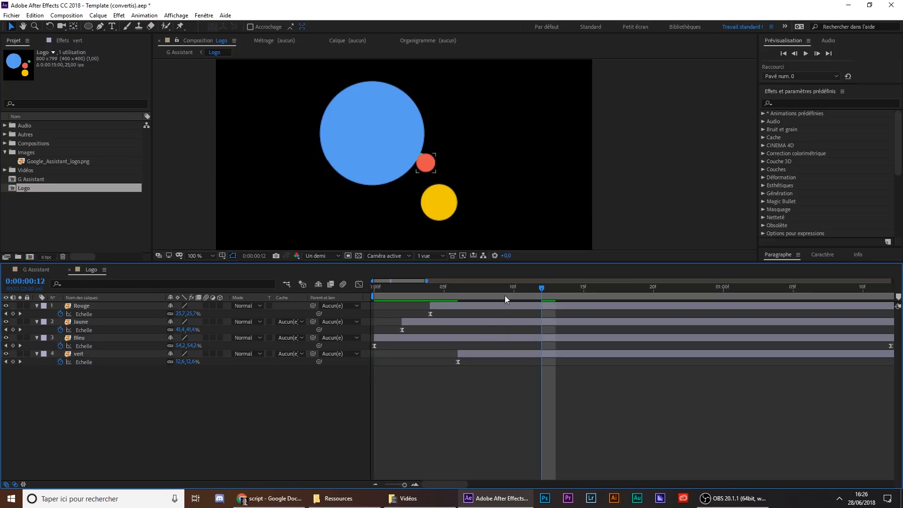
Move the Rouge layer beneath vert at the bottom of the layer stack and check the overlap at frame 8
drag(507, 290, 527, 289)
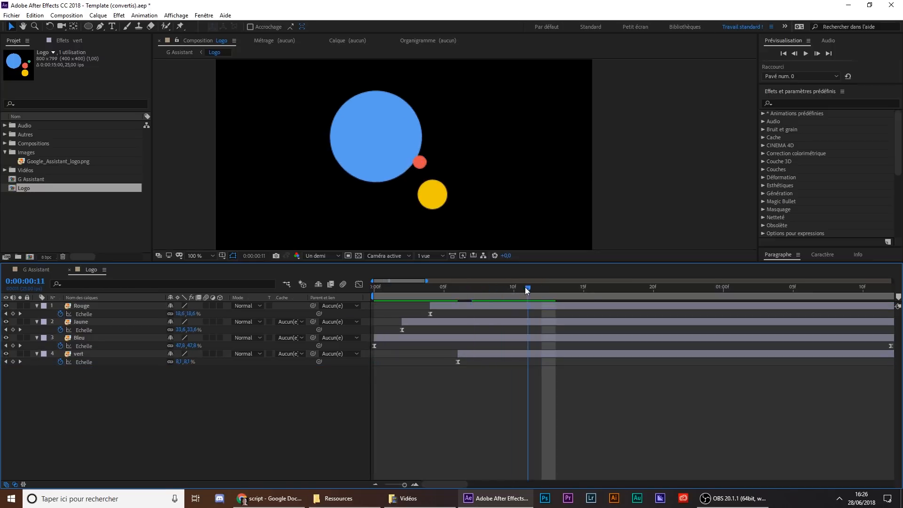
click(86, 339)
click(81, 321)
click(83, 298)
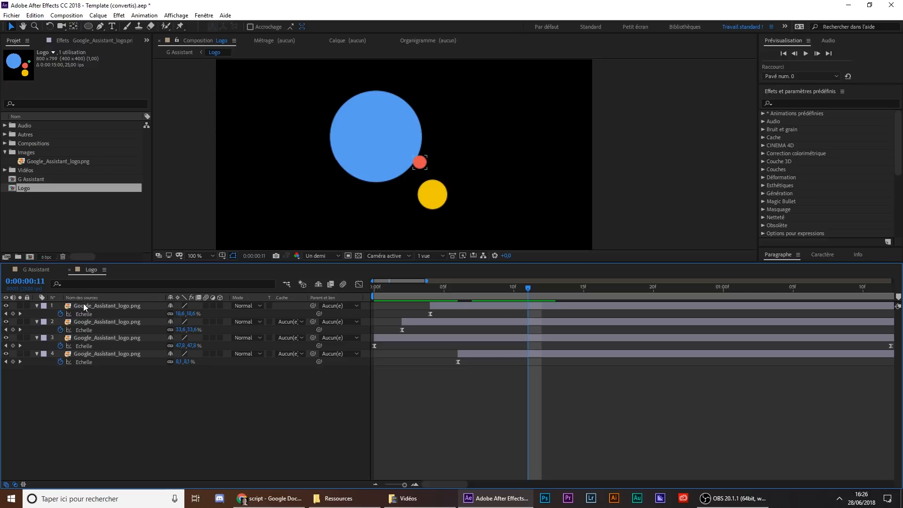
drag(79, 306, 87, 364)
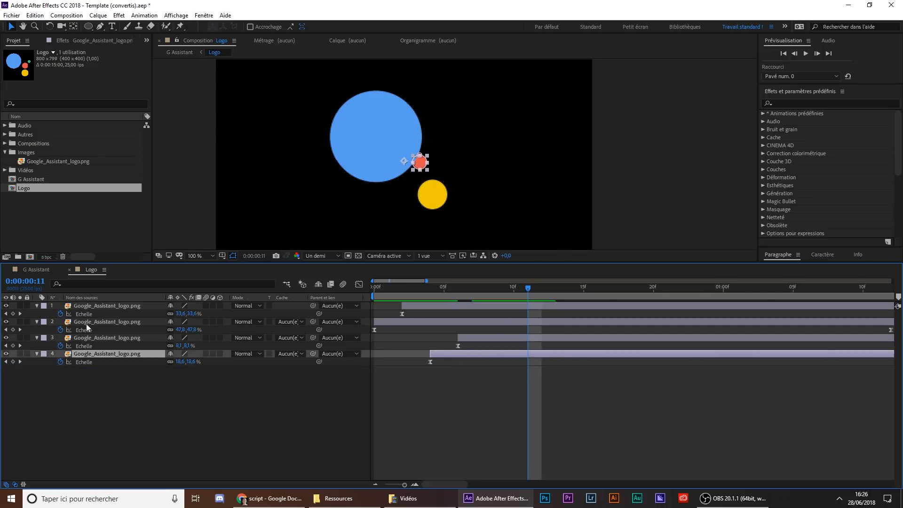
click(83, 298)
click(486, 288)
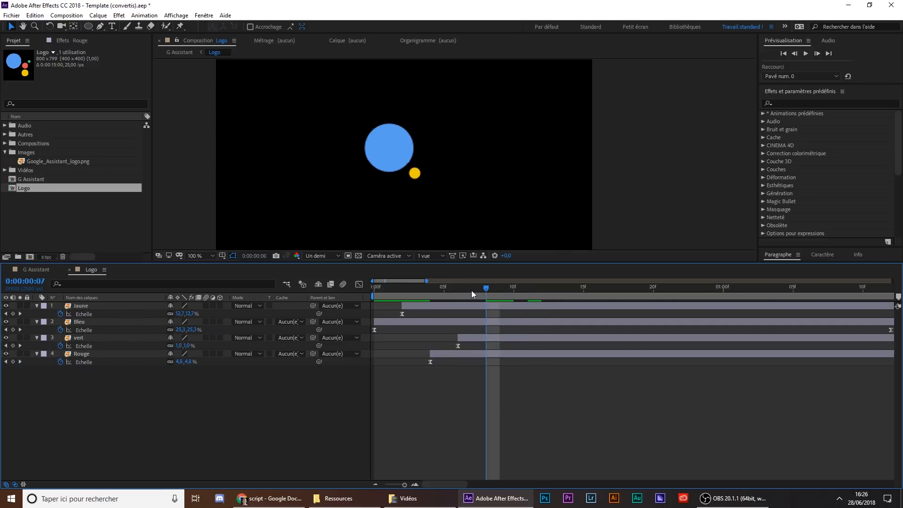
Preview the reordered circles' animation from the start of the timeline
drag(472, 290, 383, 309)
key(space)
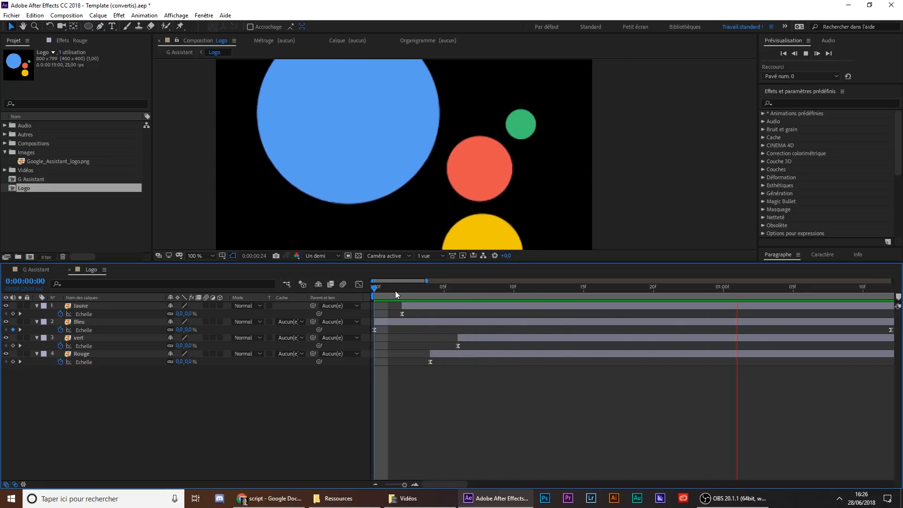
scroll(486, 159, down, 4)
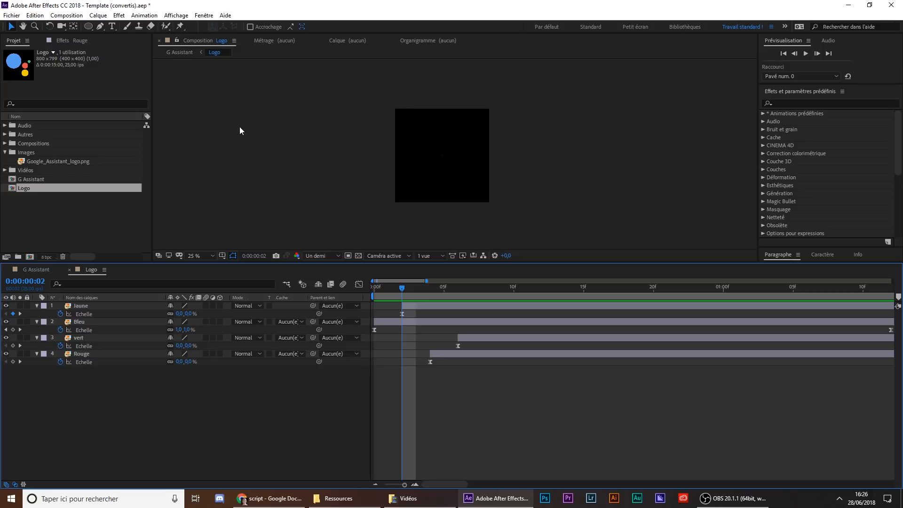
Switch to the G Assistant composition and go to 1 second in the timeline
click(27, 272)
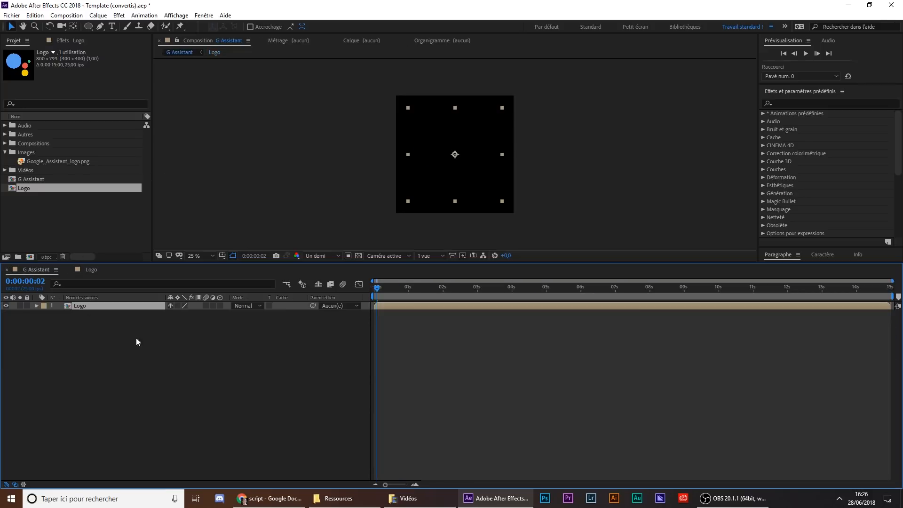
click(274, 499)
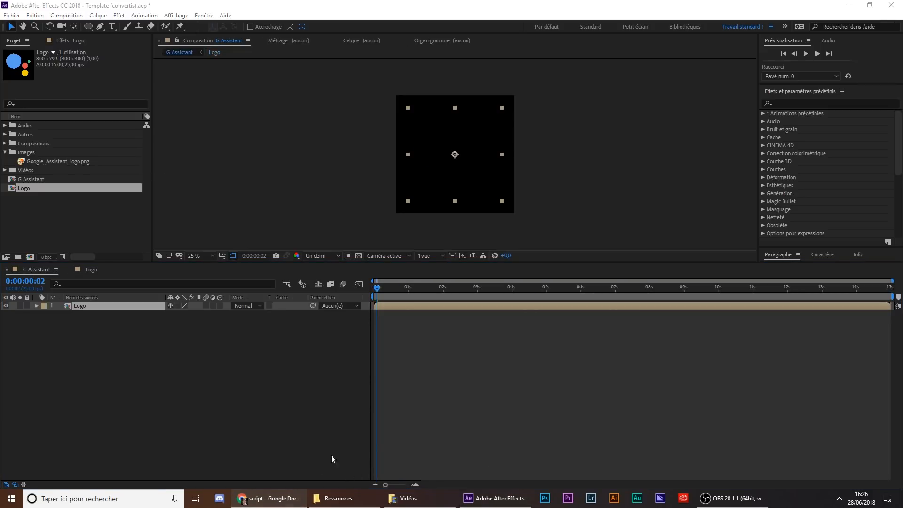
mouse_move(422, 289)
mouse_down()
mouse_move(513, 287)
mouse_move(408, 288)
mouse_up()
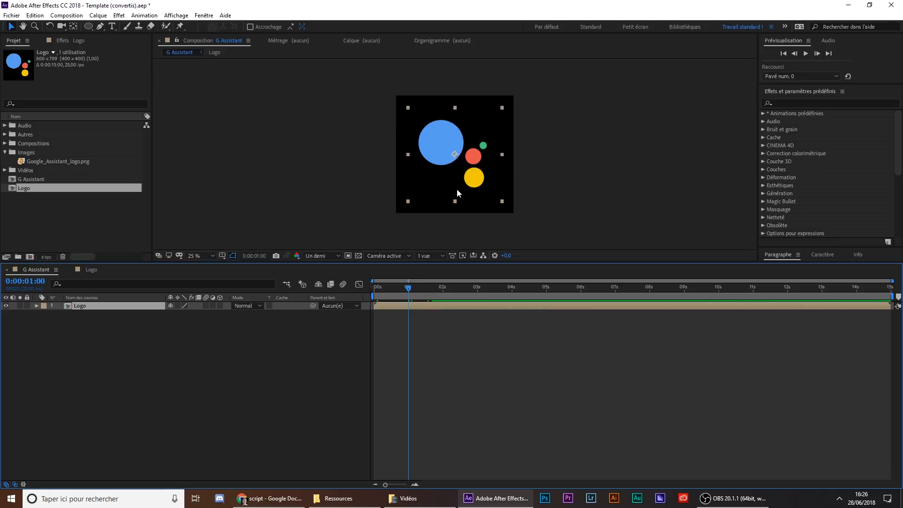
Reveal the Logo layer's scale and reduce it to 21.6%
click(403, 348)
click(393, 308)
key(s)
drag(194, 314, 5, 343)
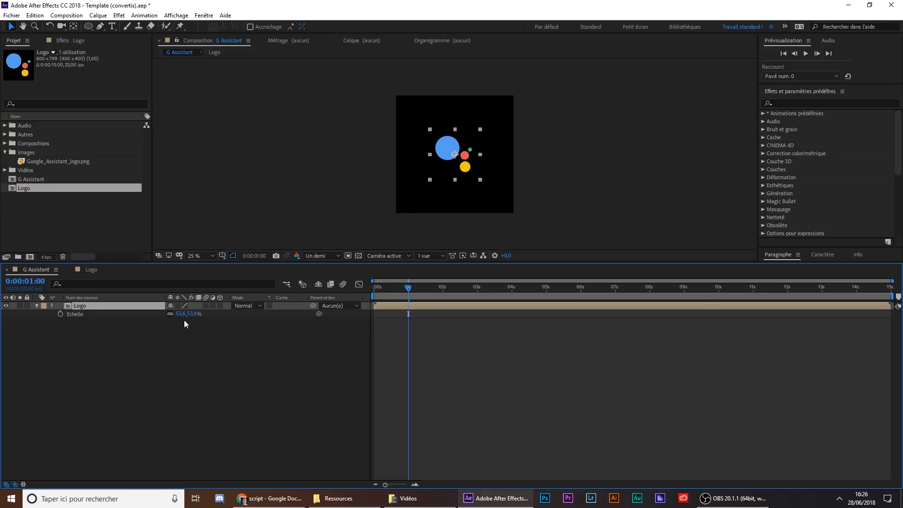
drag(184, 314, 55, 342)
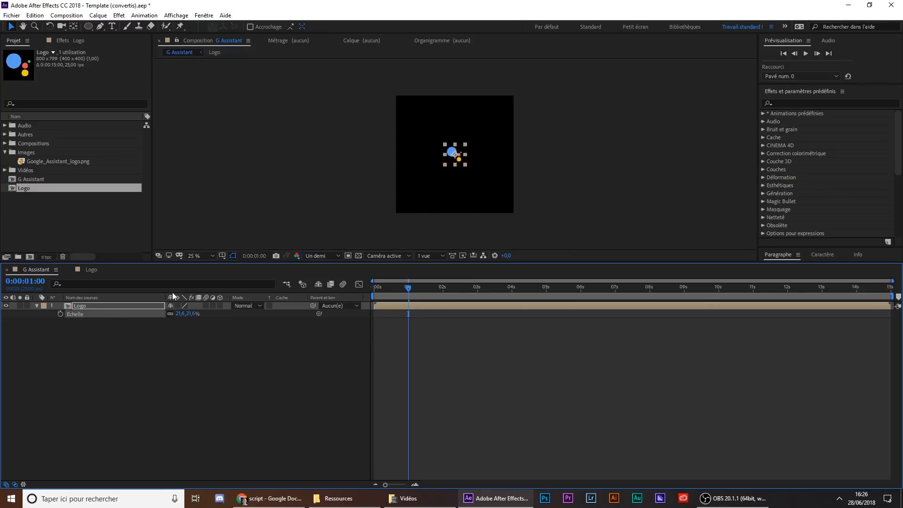
Move the Logo layer straight up to the top of the composition, undoing any accidental sideways shift
scroll(454, 155, up, 2)
drag(461, 156, 494, 141)
key(Up)
key(Up)
key(Up)
key(Up)
key(Up)
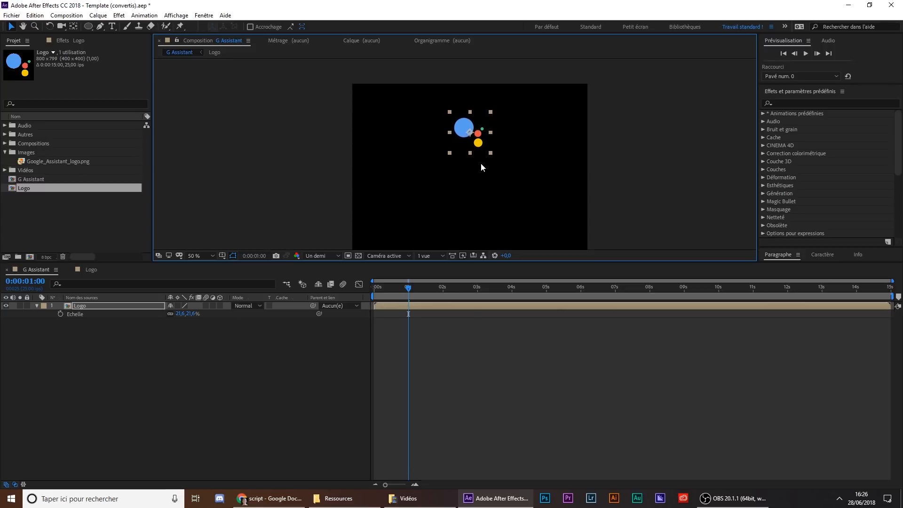
key(shift+Up)
key(shift+Up)
key(Down)
key(Down)
click(622, 375)
scroll(532, 188, down, 1)
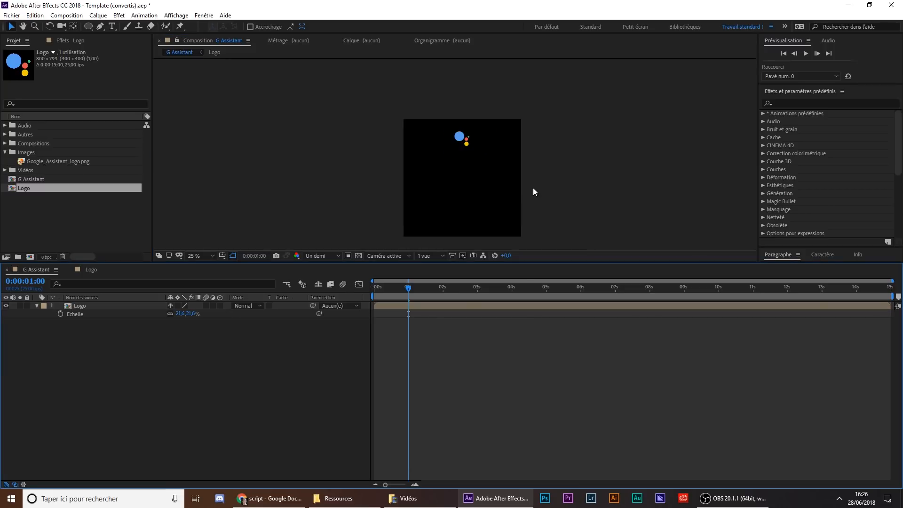
scroll(533, 188, up, 1)
drag(482, 184, 477, 141)
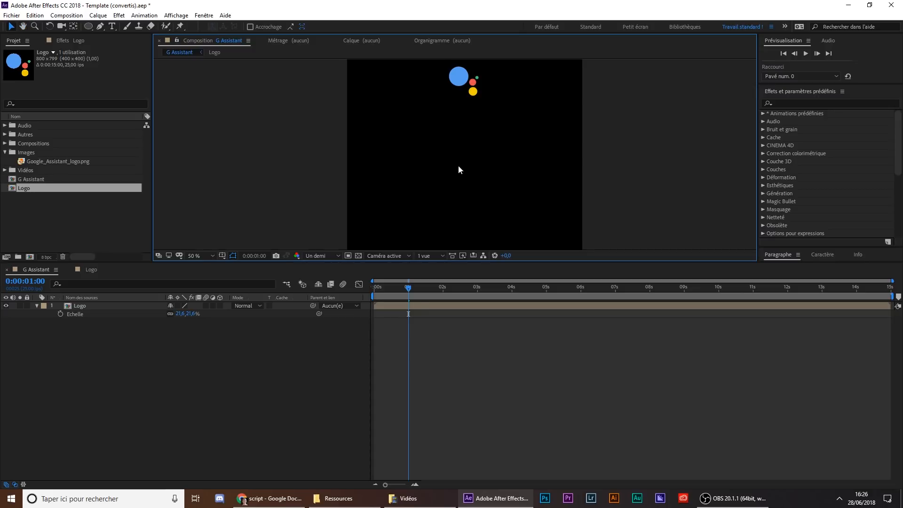
drag(460, 77, 460, 77)
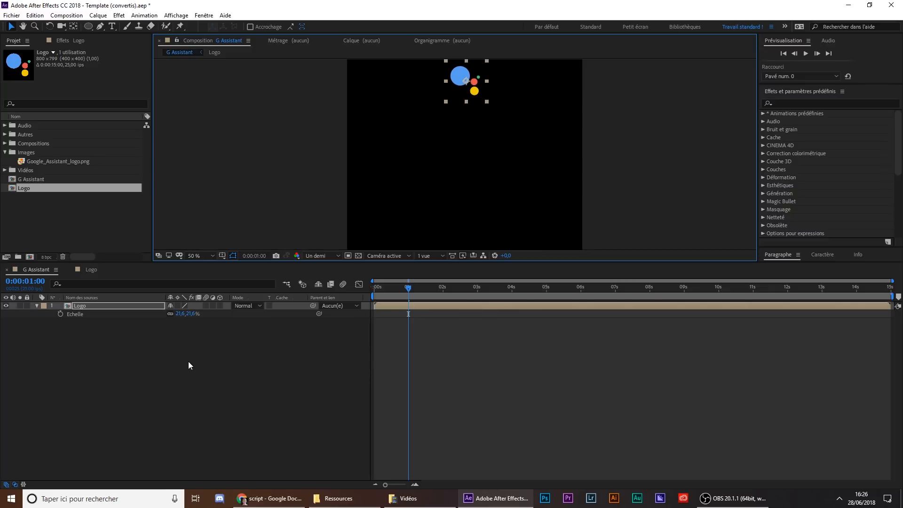
key(ctrl+z)
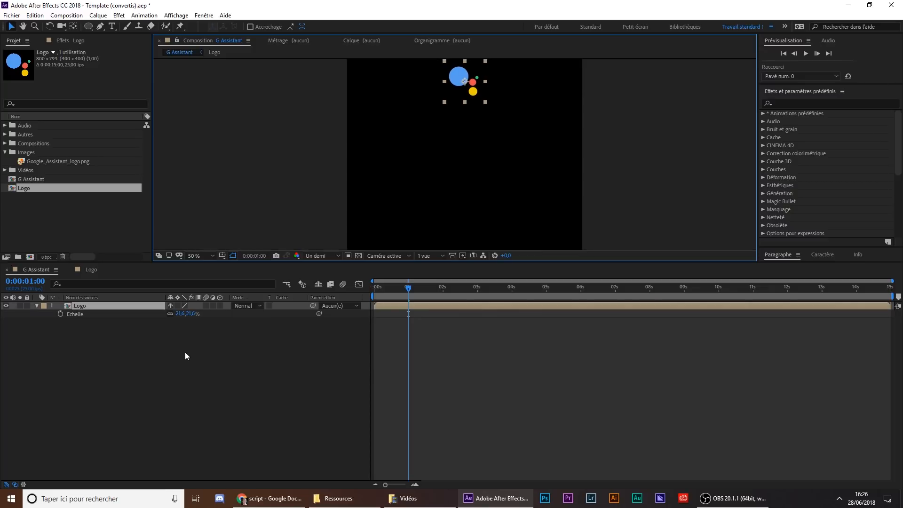
Try the Logo layer's scale at 25%, then settle on 27%
click(193, 314)
text(25)
key(Return)
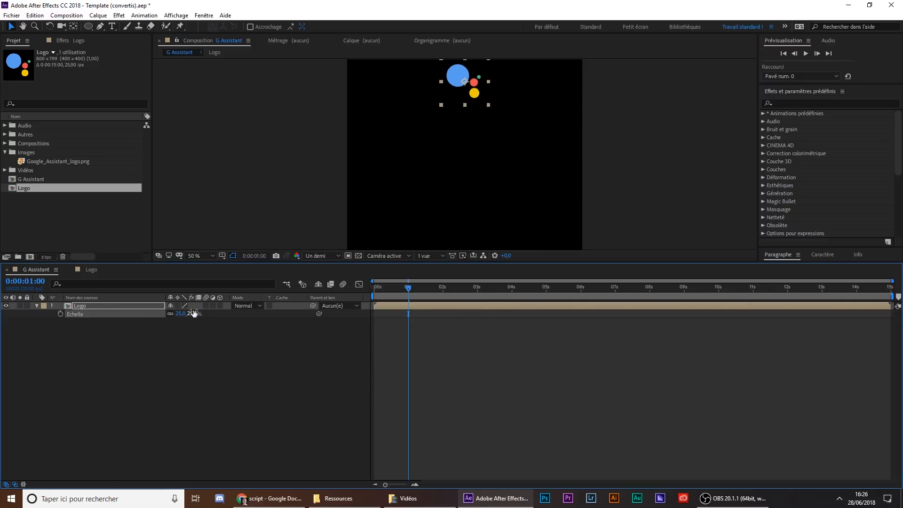
click(193, 314)
key(Return)
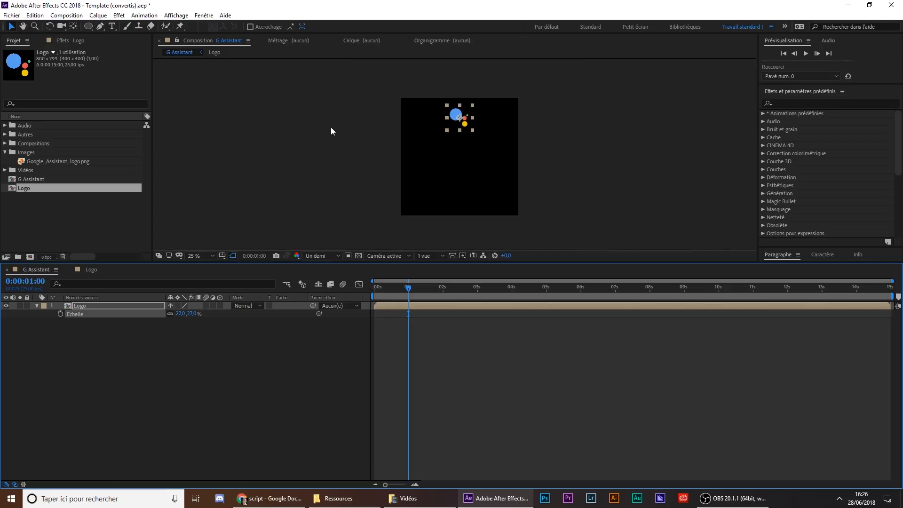
click(472, 396)
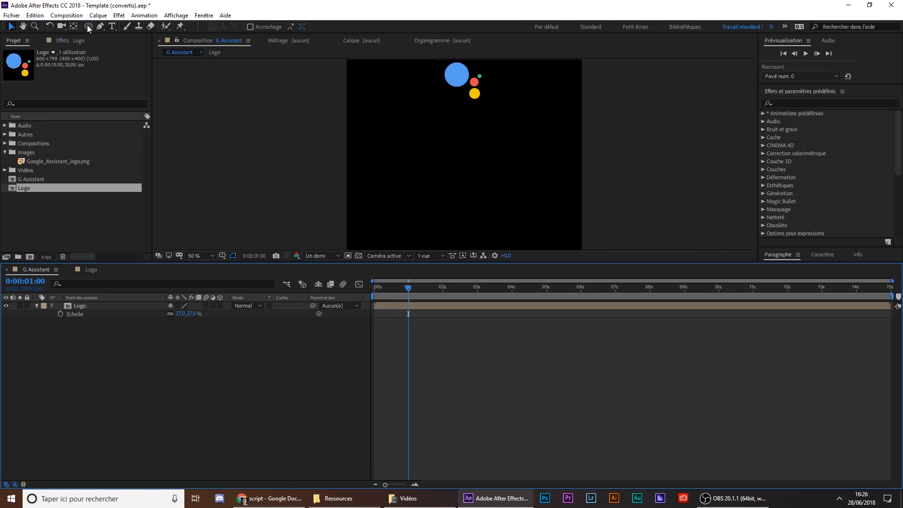
Draw a horizontal line below the logo with the Pen tool and change its stroke color to white
click(100, 27)
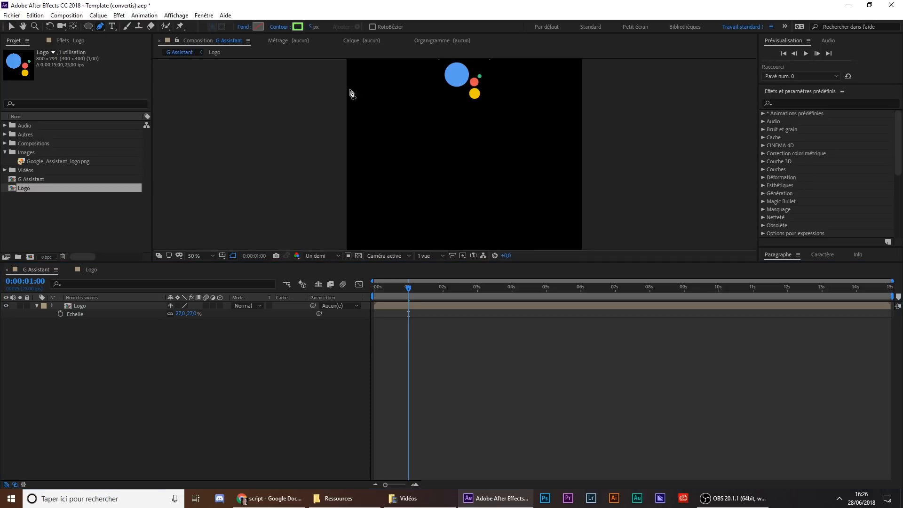
click(377, 110)
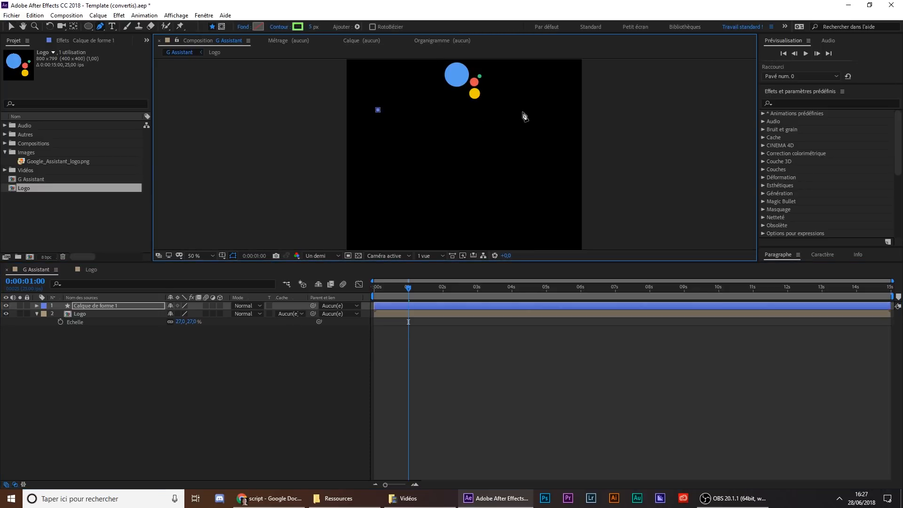
click(523, 110)
click(297, 26)
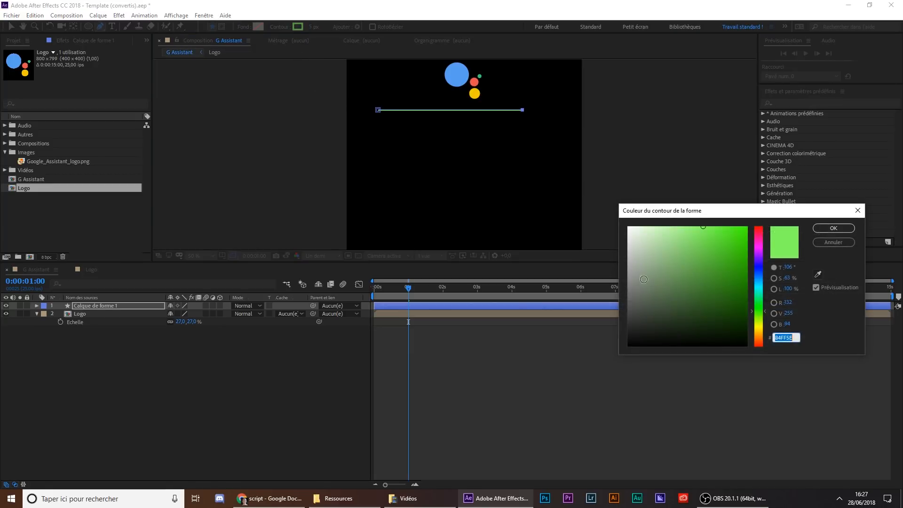
click(630, 228)
click(834, 228)
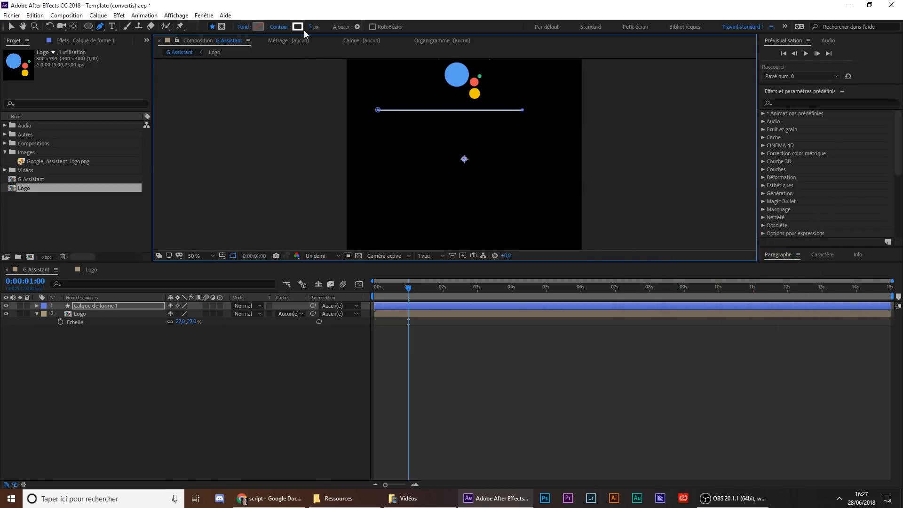
click(11, 27)
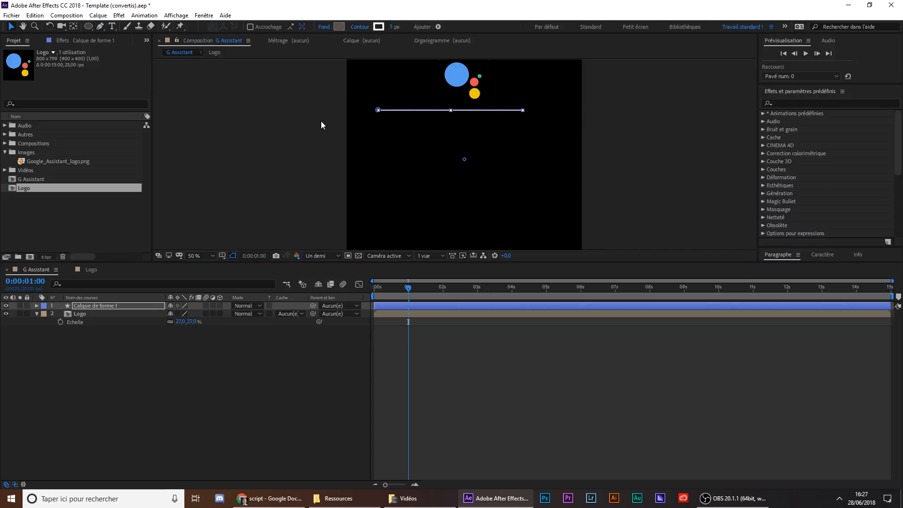
Show the Title/Action Safe guides over the composition
click(498, 112)
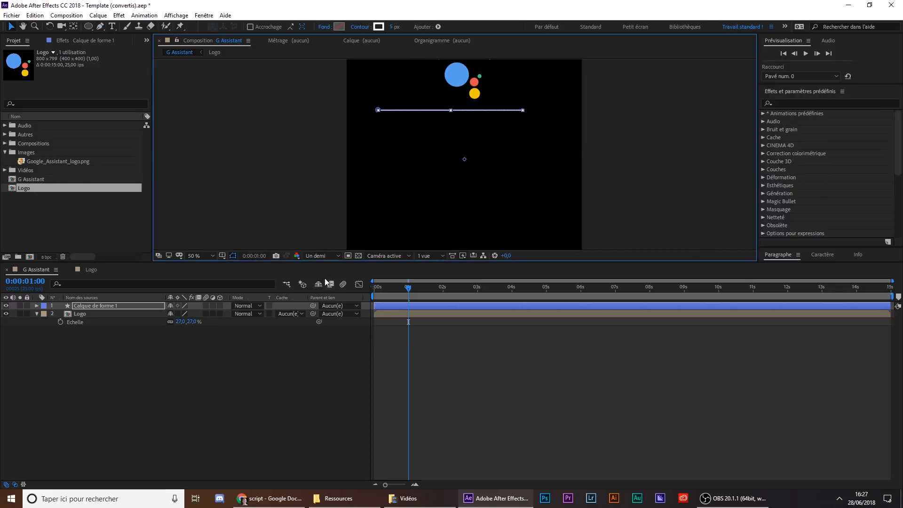
click(223, 256)
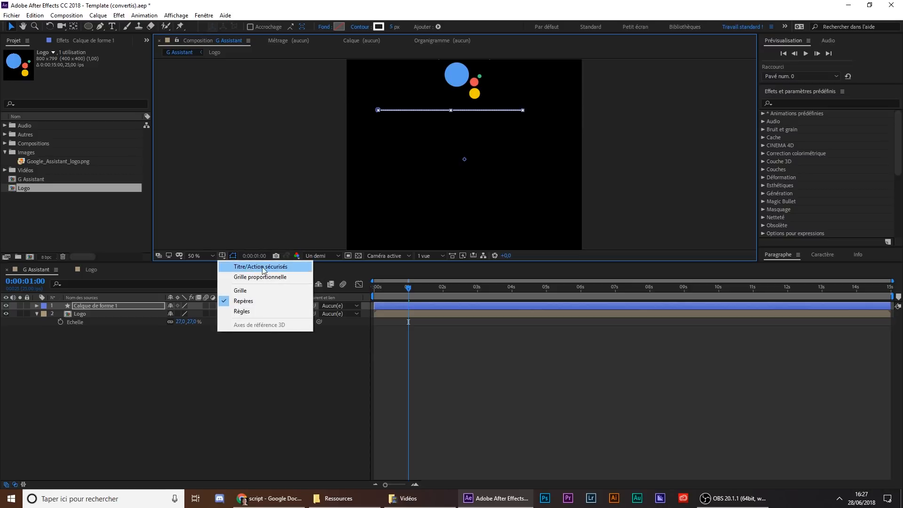
click(261, 267)
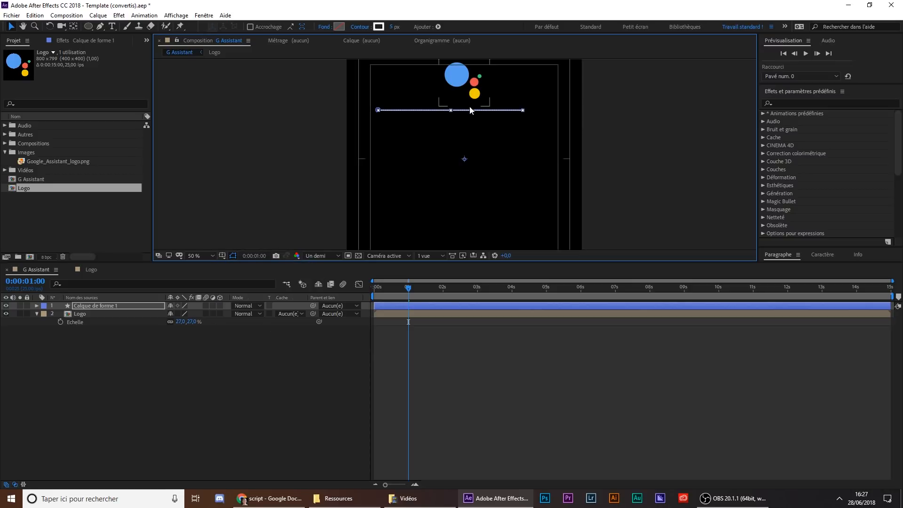
Move the white line down to the composition's center and nudge its shape layer slightly right
drag(470, 112, 480, 159)
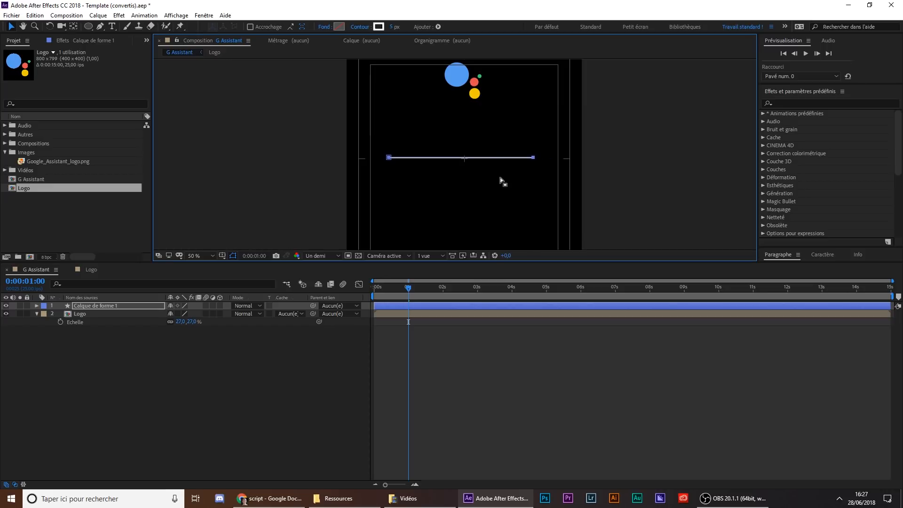
click(457, 355)
click(456, 305)
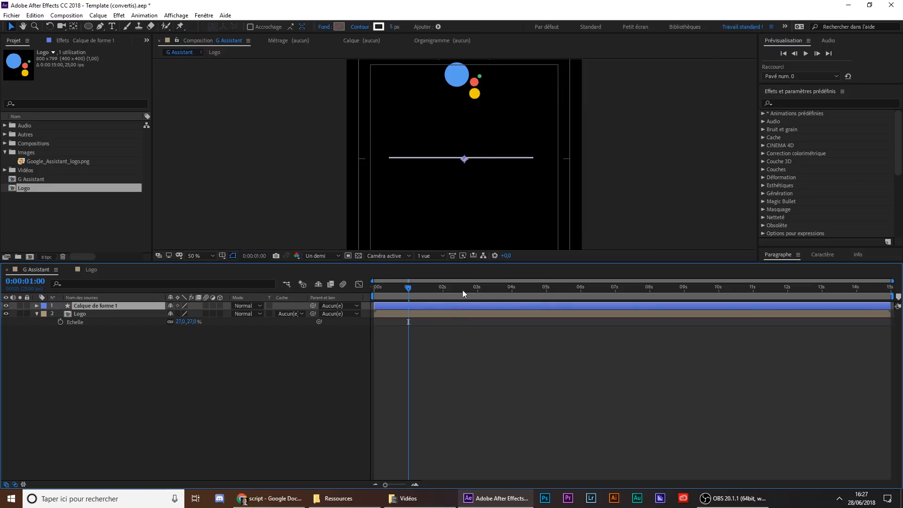
scroll(461, 167, up, 1)
scroll(460, 166, down, 1)
key(Return)
key(Right)
key(Right)
key(Right)
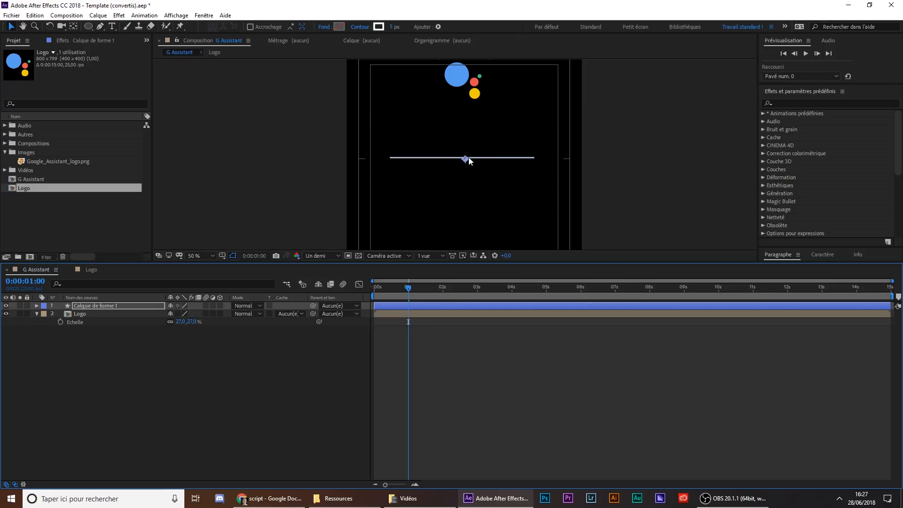
Raise the white line toward the logo, and lower it back to just above the composition's center
key(shift+Up)
key(shift+Up)
key(shift+Up)
key(shift+Up)
key(shift+Up)
key(shift+Up)
key(shift+Up)
key(shift+Up)
key(shift+Up)
key(shift+Up)
key(shift+Up)
key(shift+Up)
key(shift+Up)
key(shift+Up)
key(shift+Up)
key(shift+Up)
key(shift+Up)
key(shift+Up)
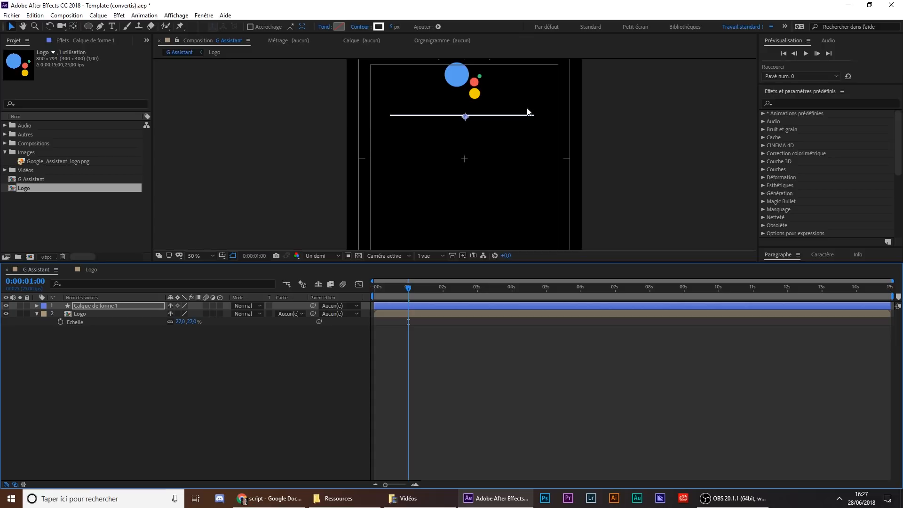
key(shift+Down)
key(shift+Down)
key(shift+Down)
key(shift+Down)
key(shift+Down)
key(shift+Down)
key(shift+Down)
key(shift+Down)
key(shift+Down)
key(shift+Down)
key(shift+Down)
key(shift+Down)
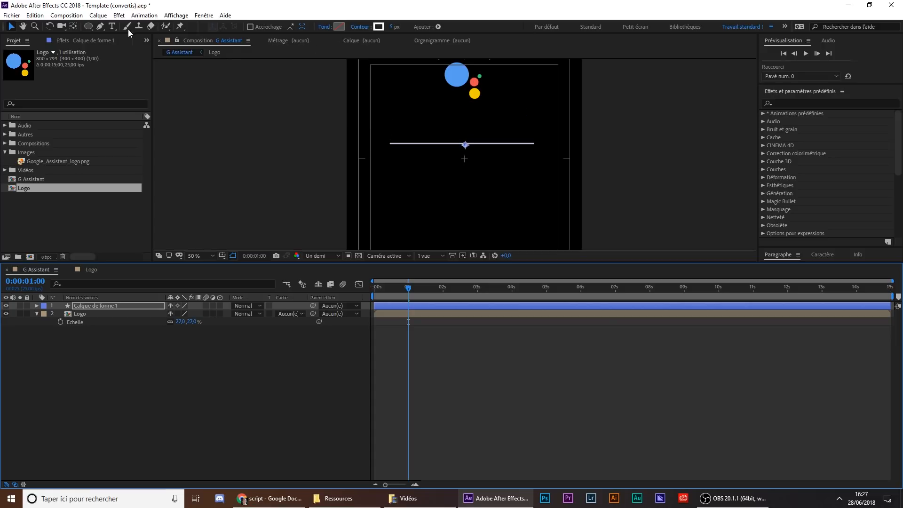
Shorten the white line by about a third, moving its right endpoint inward along the same horizontal
click(100, 27)
click(94, 305)
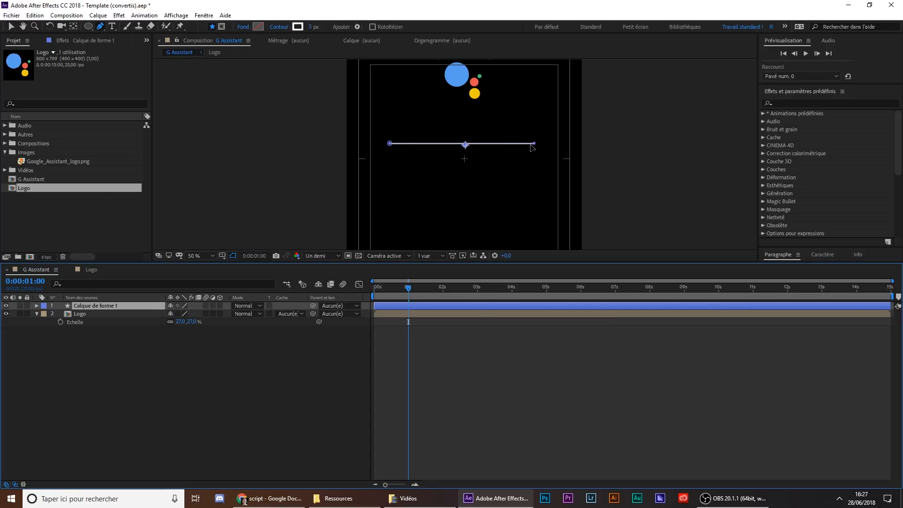
drag(533, 145, 484, 147)
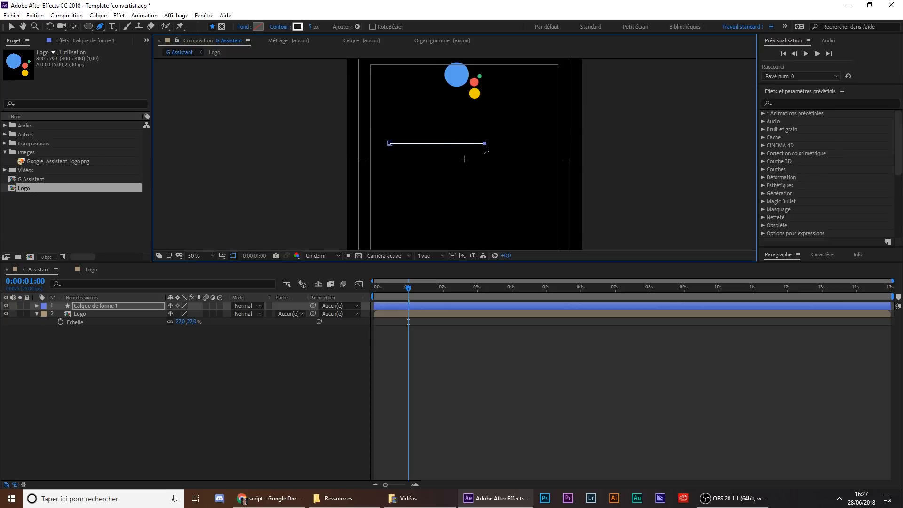
click(13, 27)
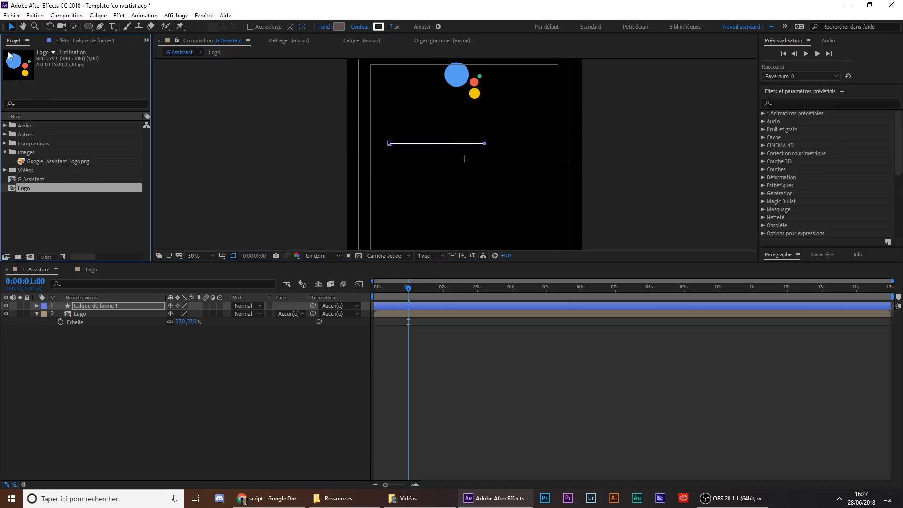
Reposition the shortened line so it is centered on the composition's center mark
click(416, 320)
click(420, 309)
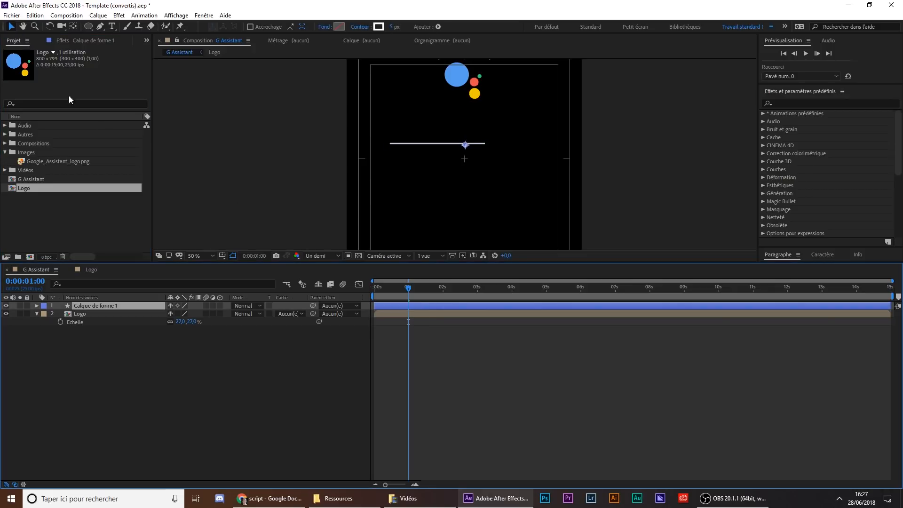
drag(425, 147, 449, 147)
click(109, 306)
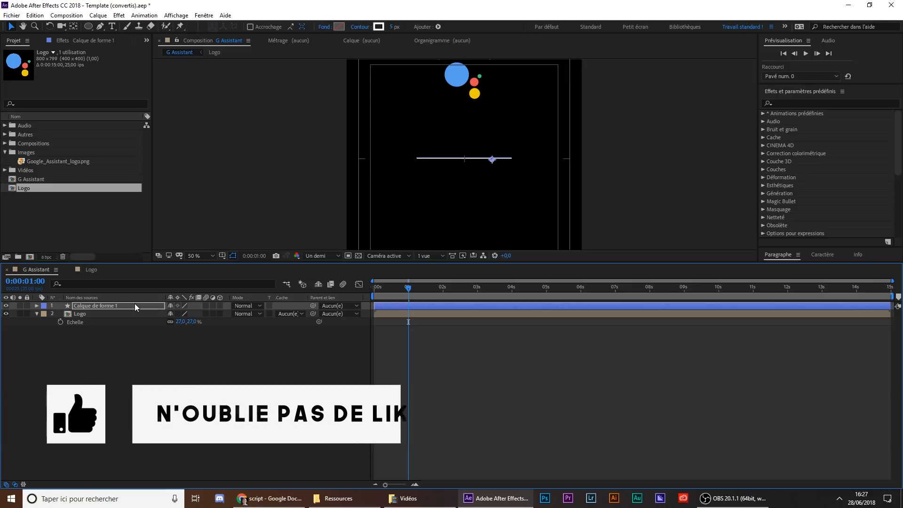
Raise the centered white line vertically until it sits a short distance below the logo
key(shift+Up)
key(shift+Up)
key(shift+Up)
key(shift+Up)
key(shift+Up)
key(shift+Up)
key(shift+Up)
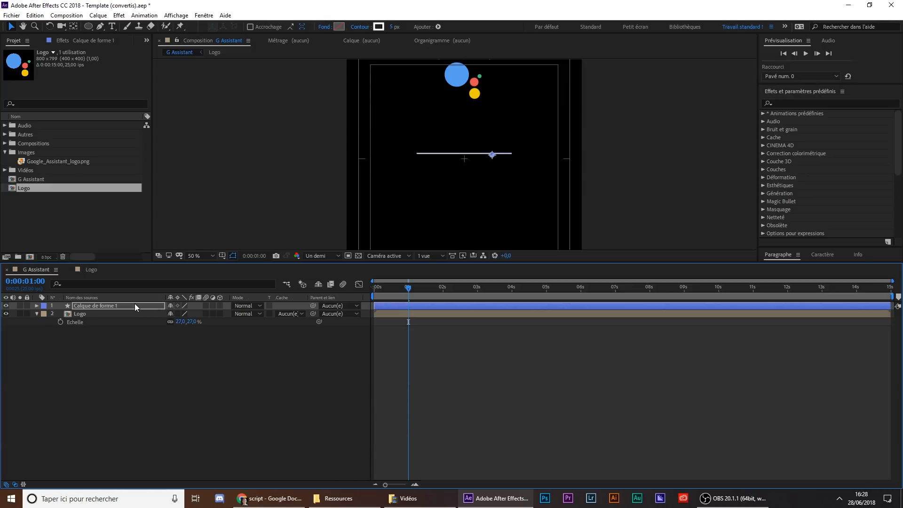
key(Up)
key(Up)
key(Up)
key(Up)
key(Up)
key(Up)
key(Up)
key(Up)
key(Up)
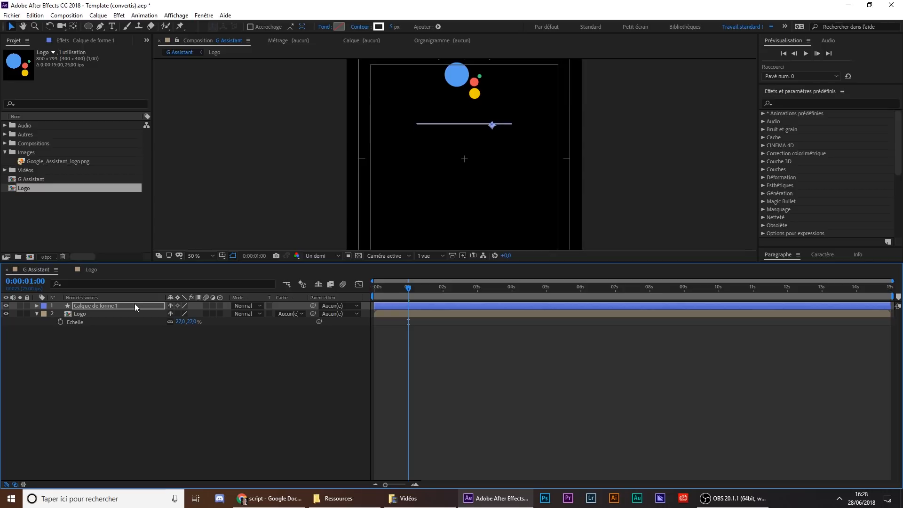
Nudge the white line upward so it sits slightly closer to the logo
scroll(306, 168, down, 3)
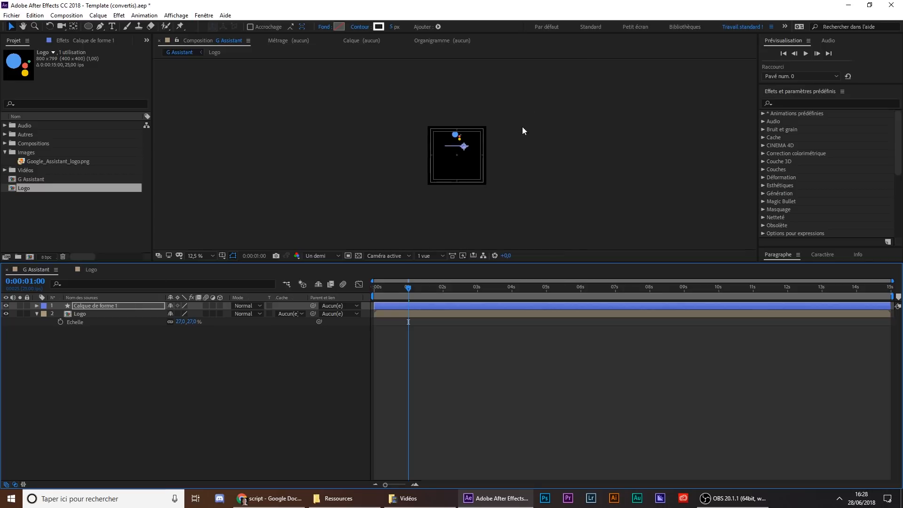
scroll(487, 133, up, 3)
key(shift+Up)
key(shift+Up)
key(Down)
key(Down)
key(Down)
key(Down)
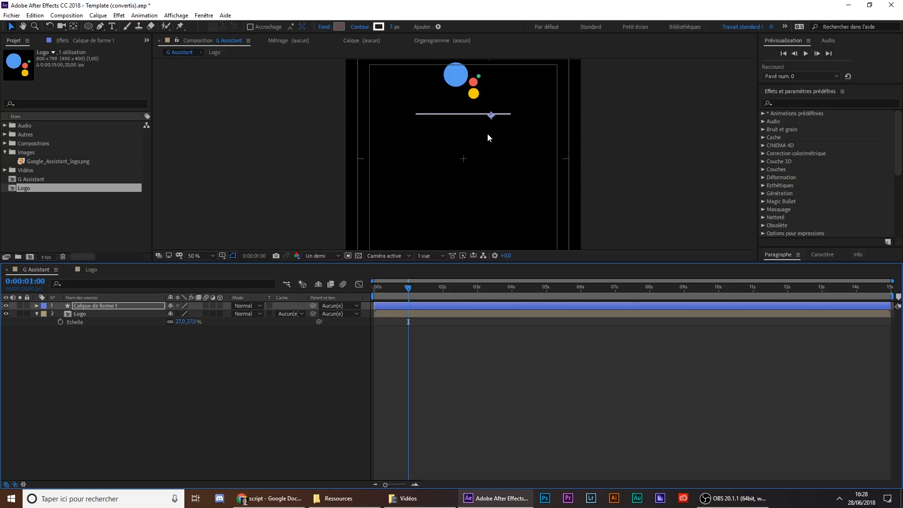
Add a Trim Paths operator (Raccorder les tracés) to the line's shape layer and expand its properties
click(37, 306)
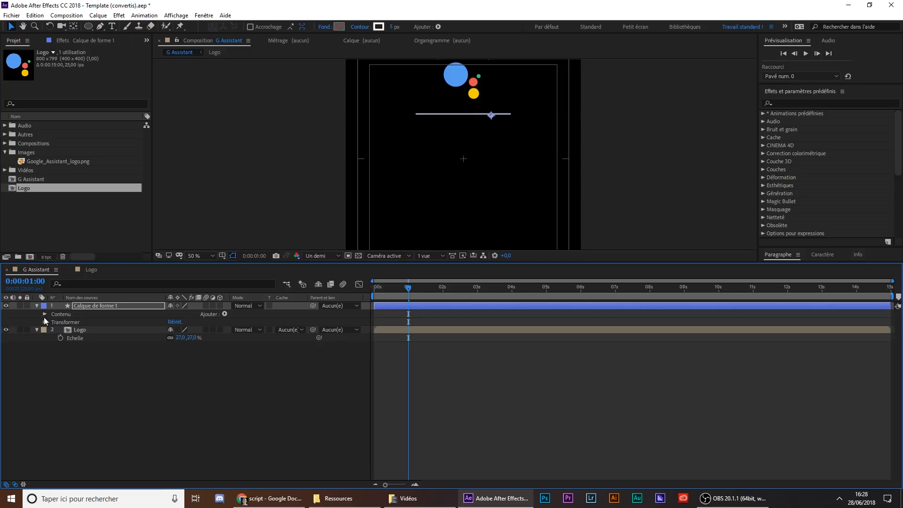
click(44, 316)
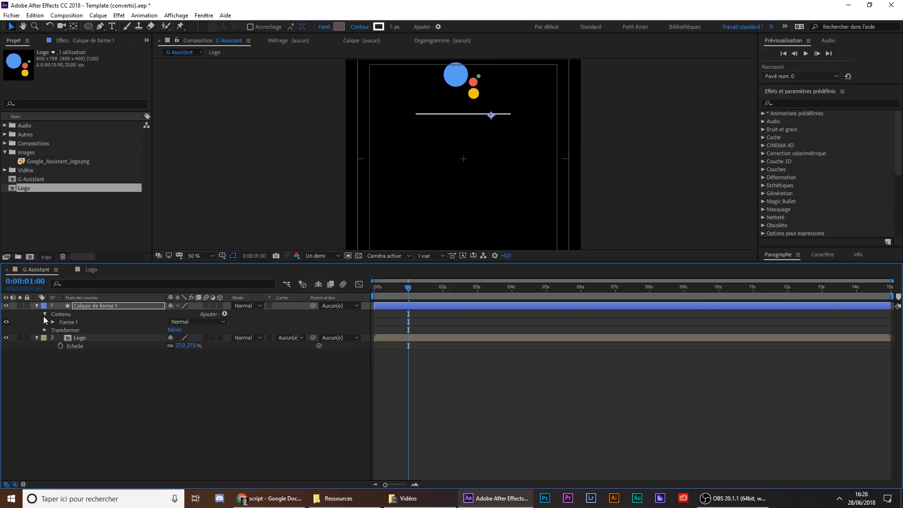
click(224, 315)
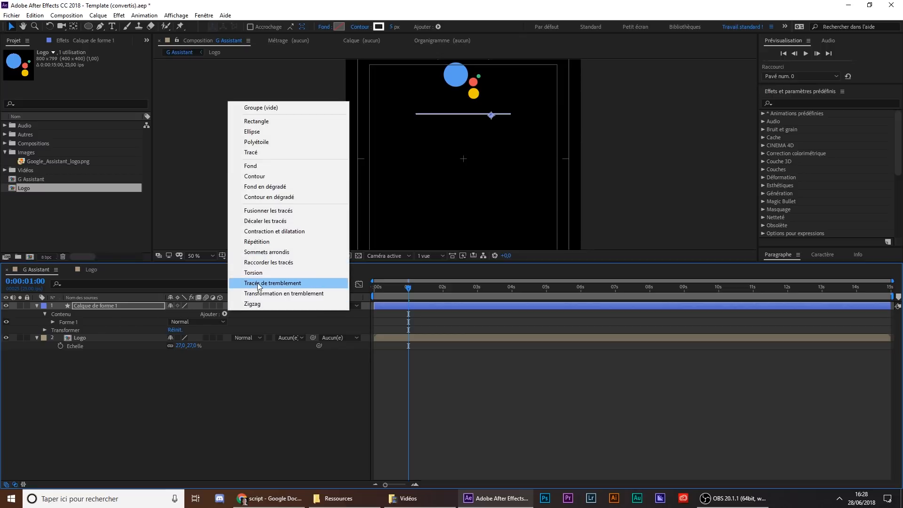
click(253, 263)
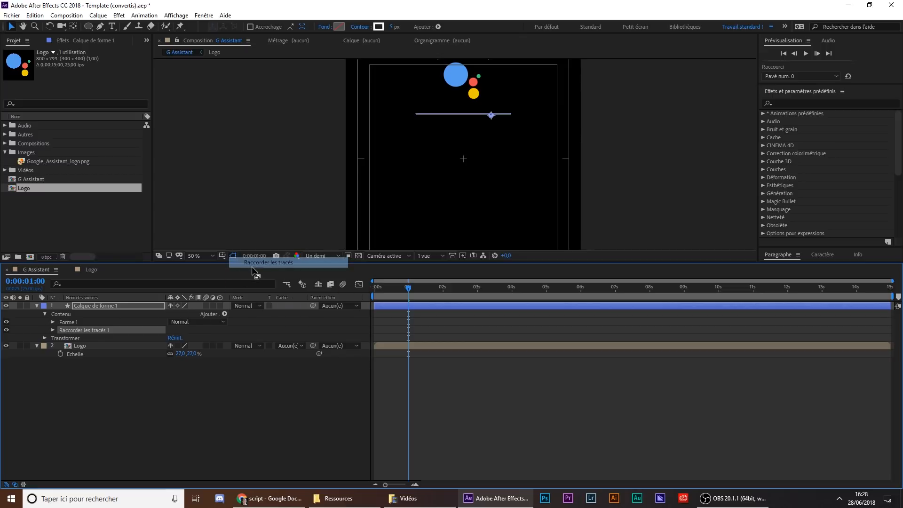
click(53, 329)
scroll(468, 193, up, 2)
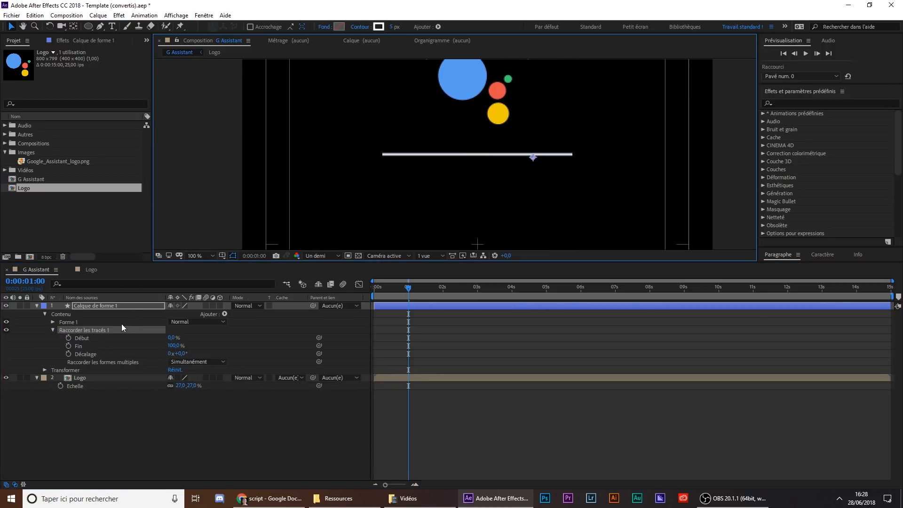
Try varying the Fin and Début percentages of the line's trim to test their effect
click(100, 353)
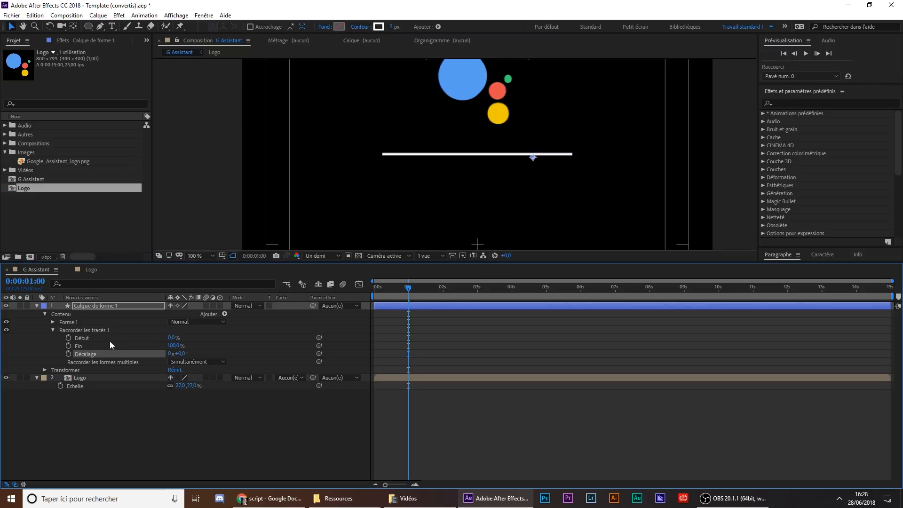
click(109, 338)
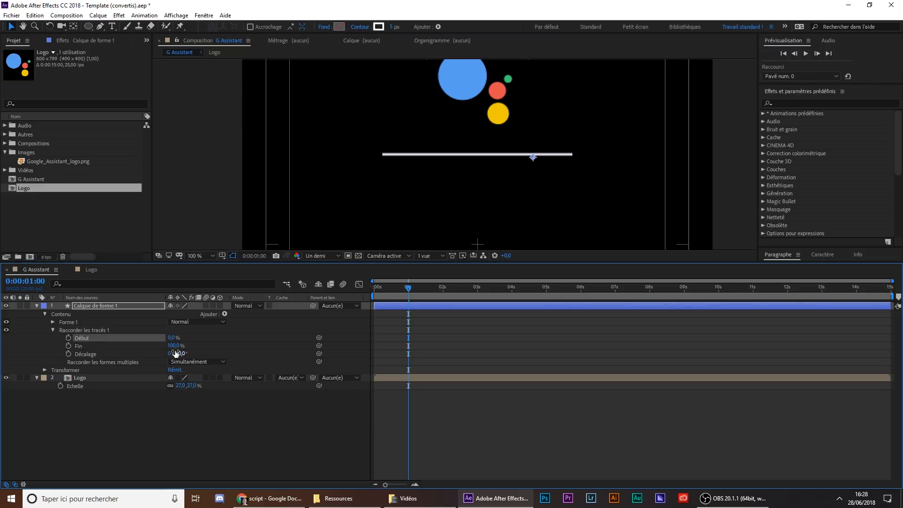
drag(172, 346, 227, 358)
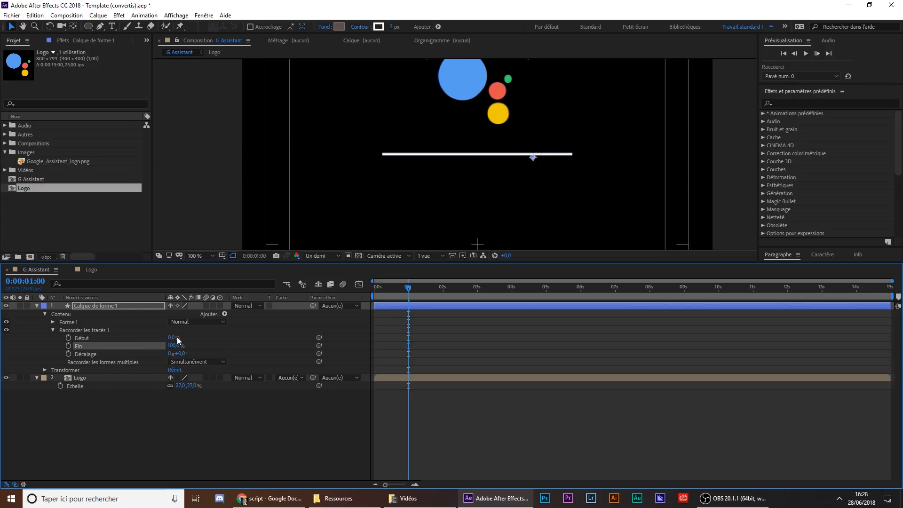
mouse_move(179, 339)
mouse_down()
mouse_move(221, 341)
mouse_move(175, 346)
mouse_up()
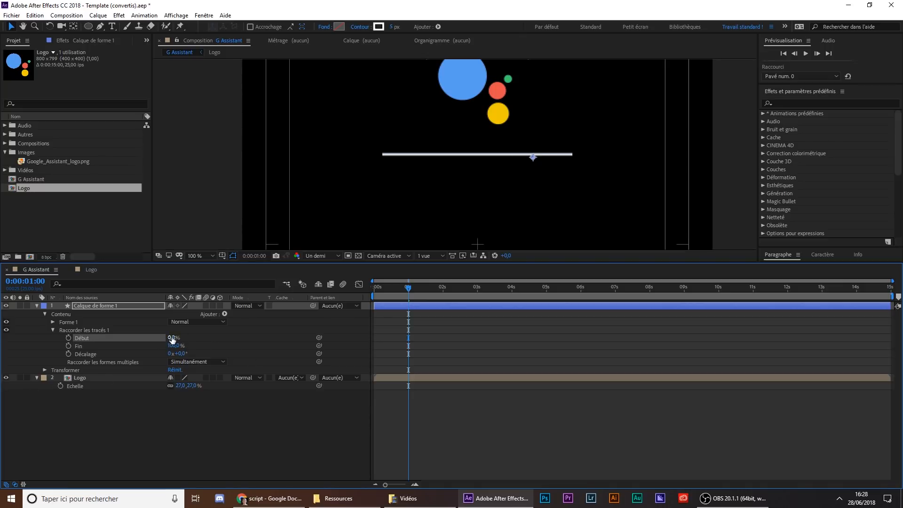
Set both Début and Fin of the line's trim to 50%
click(172, 339)
key(Return)
click(175, 345)
text(50)
key(Return)
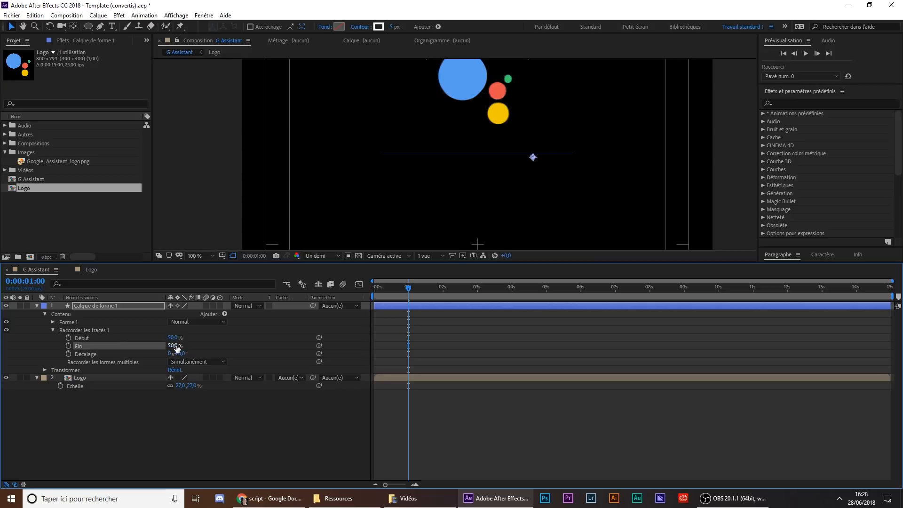
Add starting keyframes for Début and Fin at 0:00:00:00
key(Home)
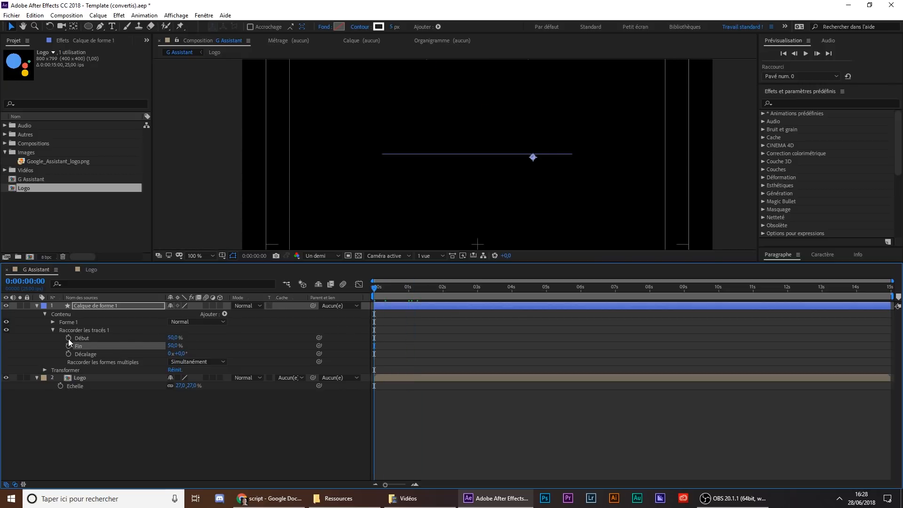
click(69, 337)
click(69, 346)
At 0:00:01:12, keyframe Début at 0% and Fin at 100% so the line opens from its center
click(406, 287)
click(424, 291)
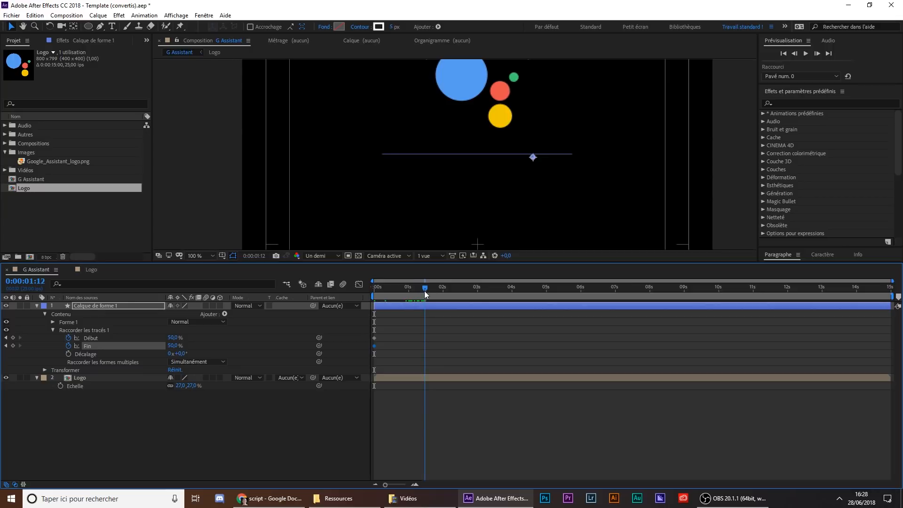
click(135, 336)
drag(169, 339, 110, 340)
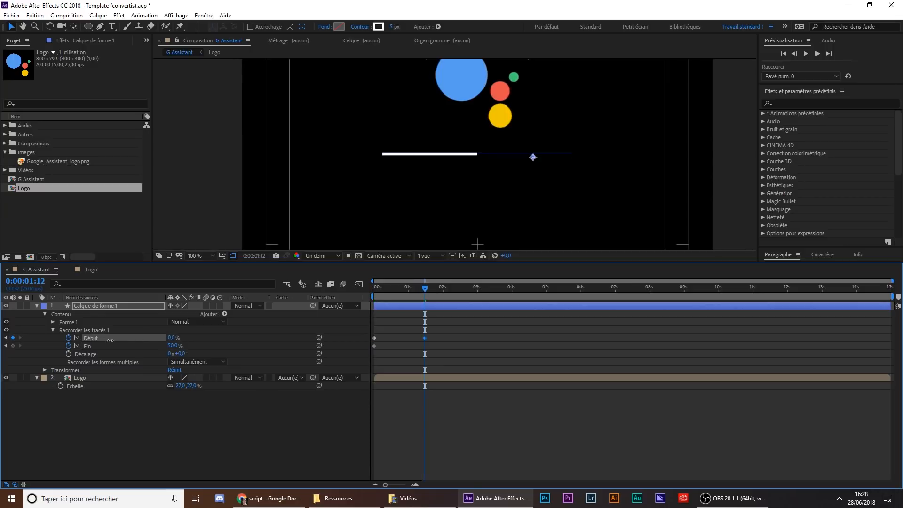
drag(174, 346, 234, 351)
click(430, 312)
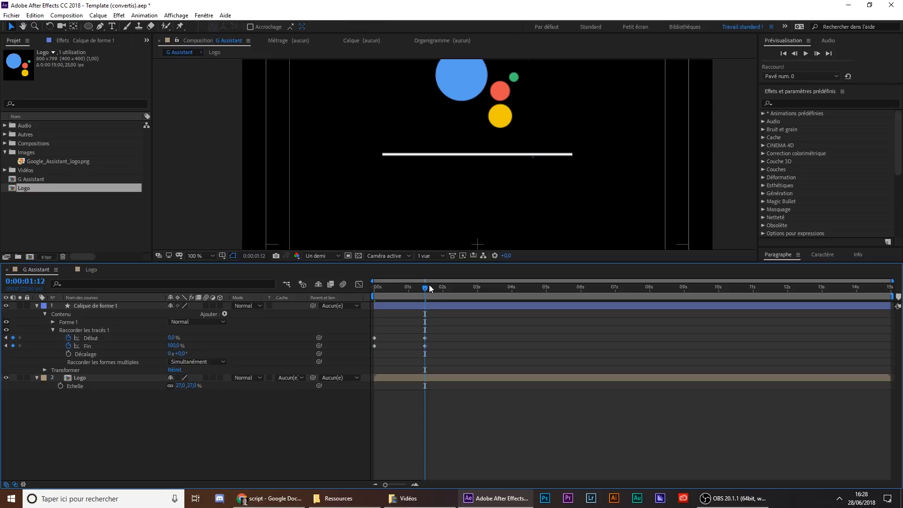
Preview the line's opening animation from the beginning, with the logo and with the line layer soloed
drag(425, 286, 374, 289)
key(space)
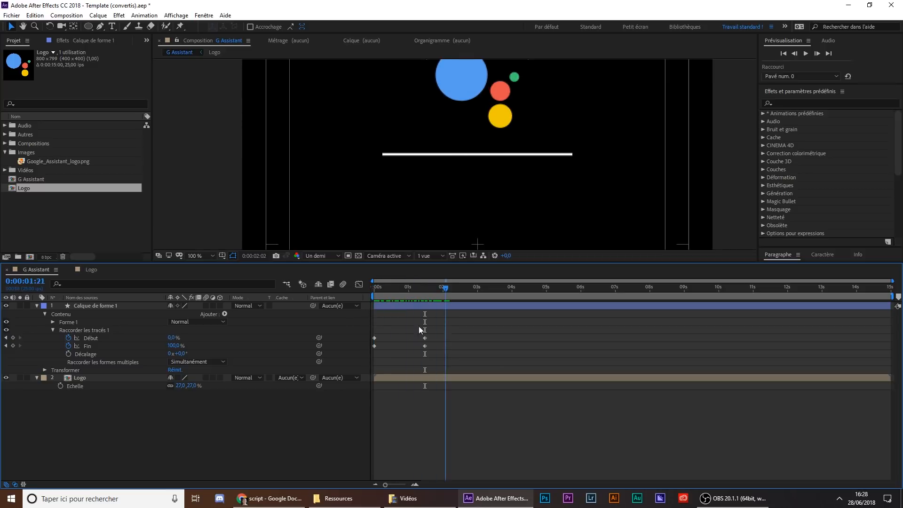
click(20, 306)
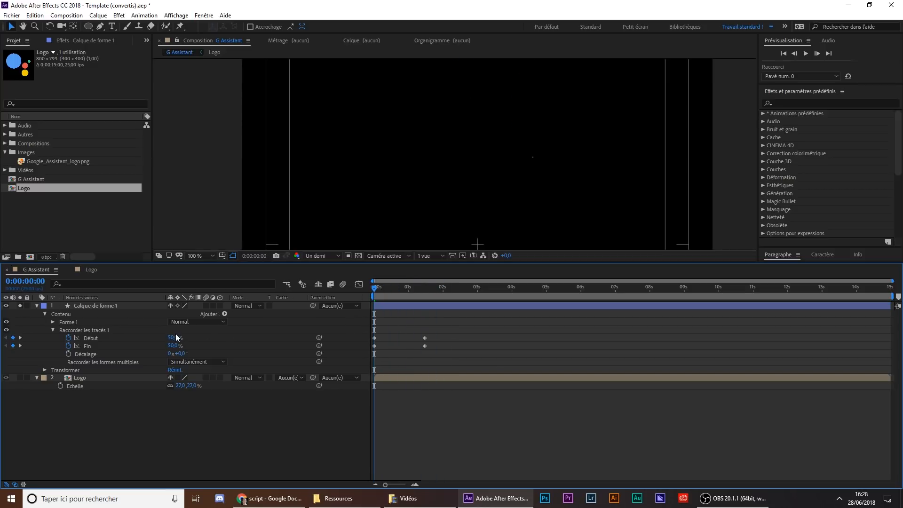
key(space)
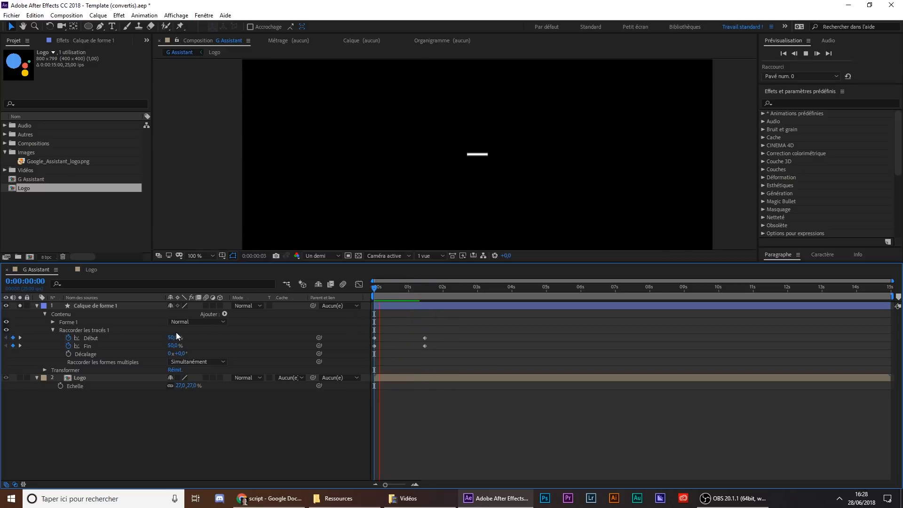
key(space)
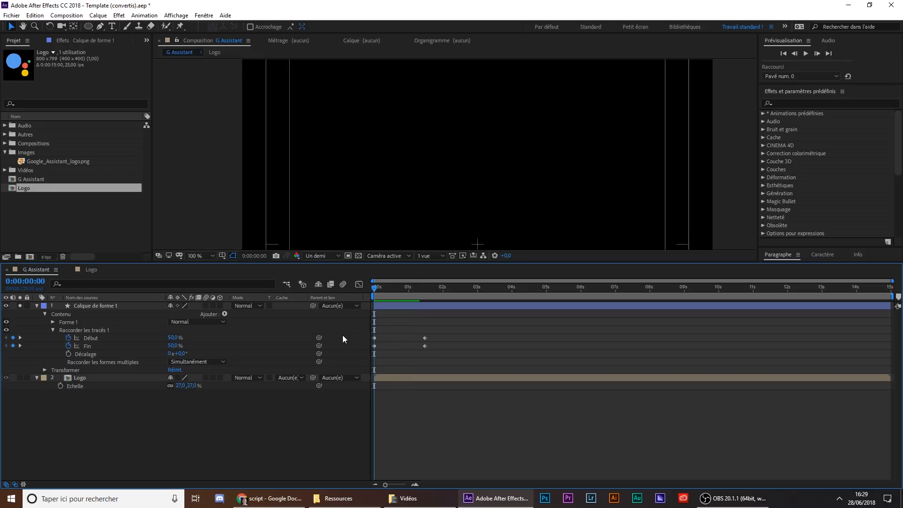
Apply Easy Ease to the Début keyframes in the graph editor and lengthen the last keyframe's incoming influence handle
click(359, 284)
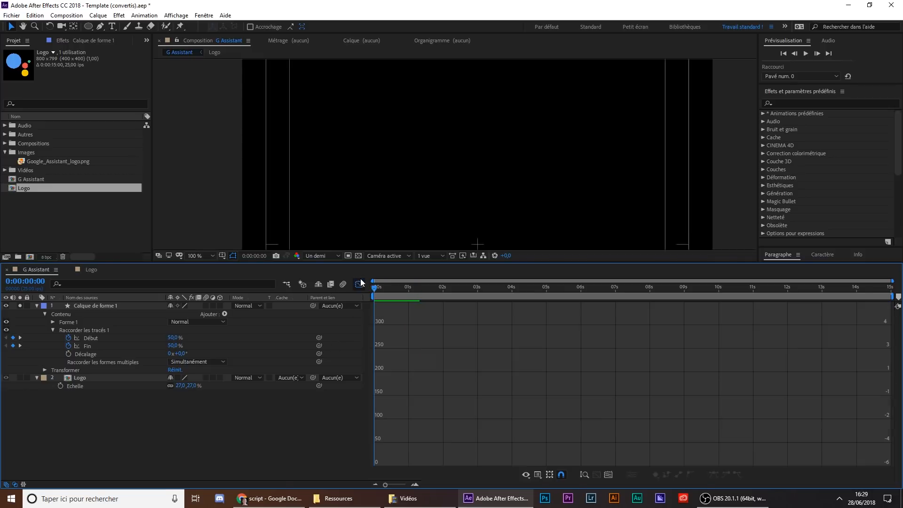
click(91, 338)
click(597, 473)
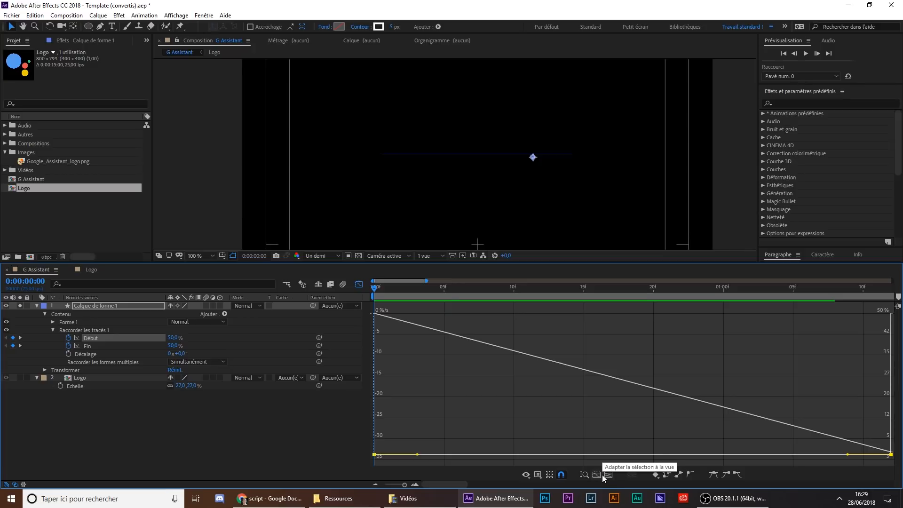
click(713, 474)
drag(806, 313, 673, 313)
Ease the Fin keyframes in the graph editor with the same lengthened ending handle, and return to the layer bars
click(87, 345)
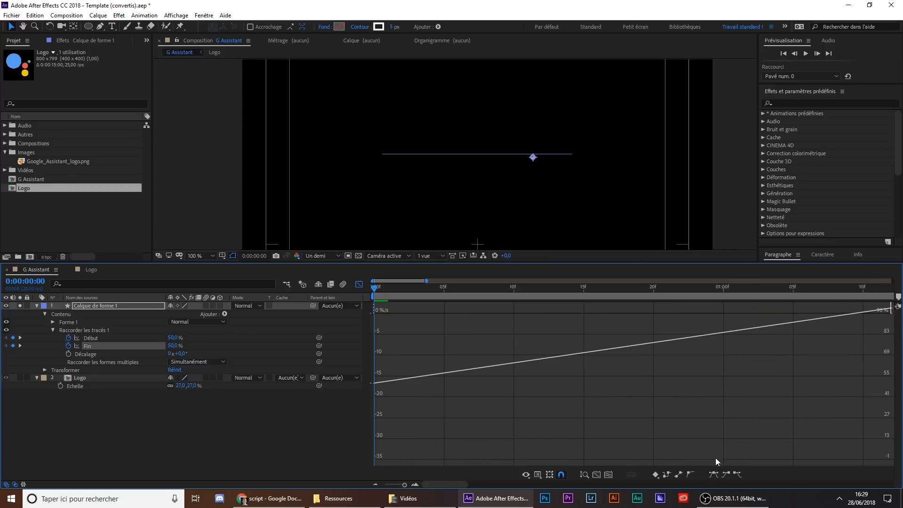
click(607, 475)
drag(805, 454, 670, 455)
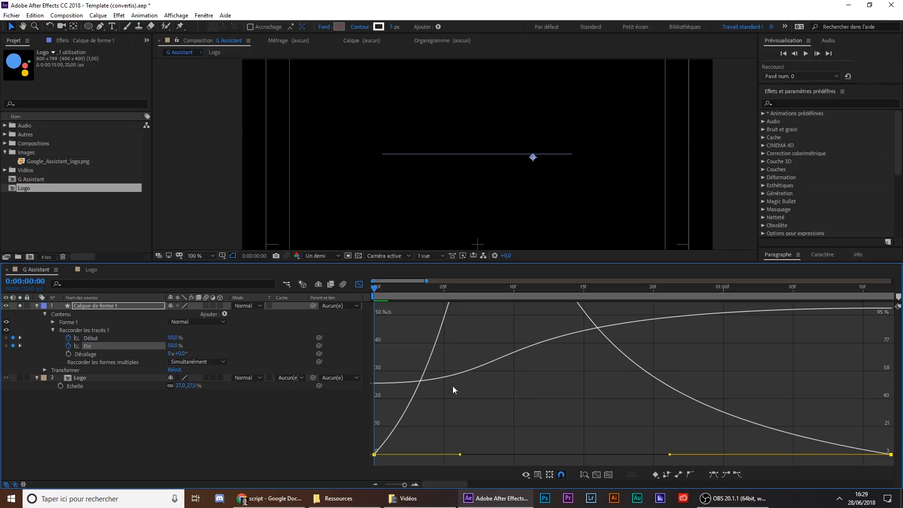
click(359, 289)
click(476, 420)
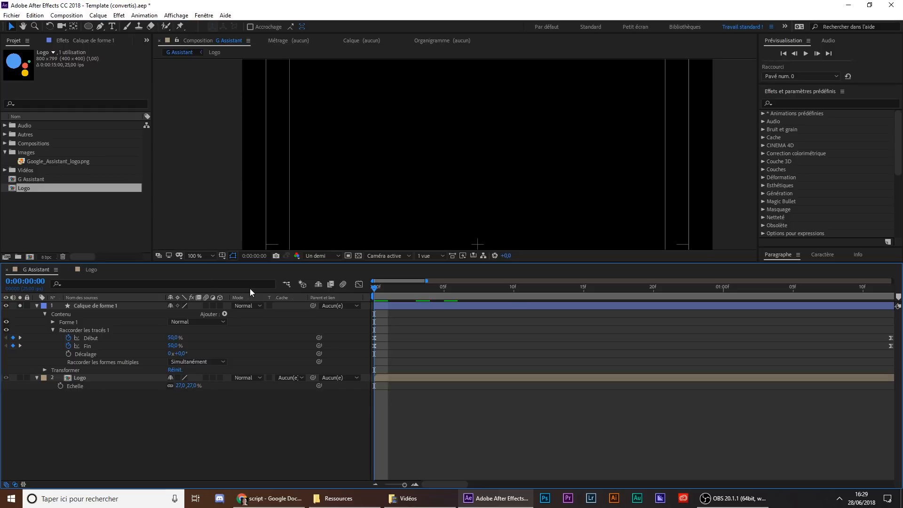
Preview the eased line animation on its own, and turn off the line layer's solo
key(space)
key(space)
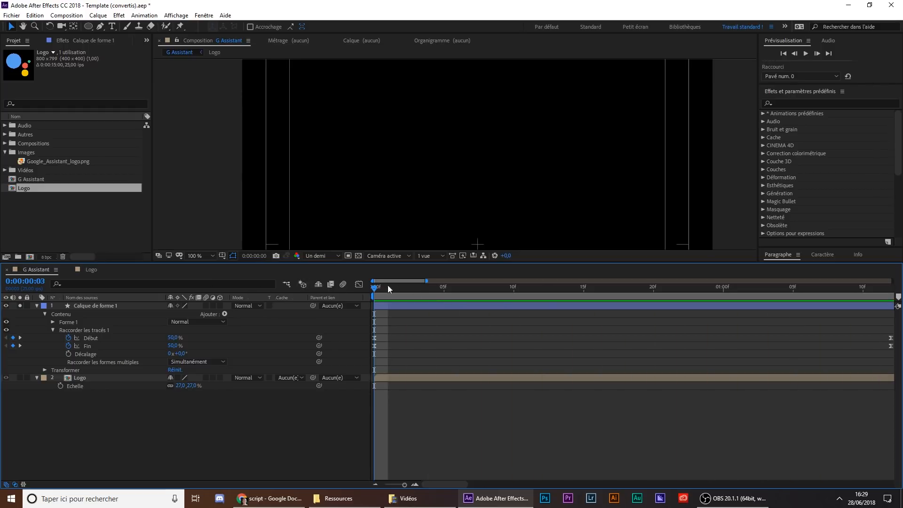
key(space)
key(space)
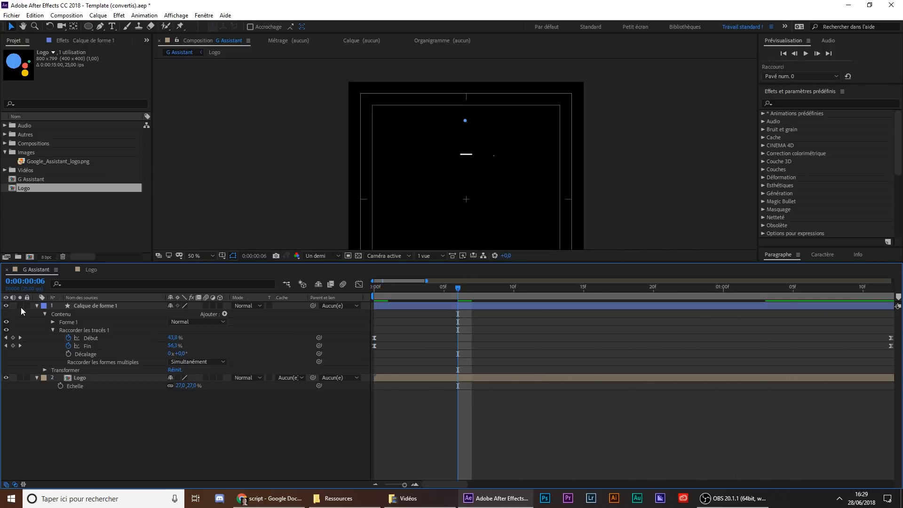
Try delaying the line layer so it starts at frame 5, and preview its timing against the logo
drag(414, 307, 261, 312)
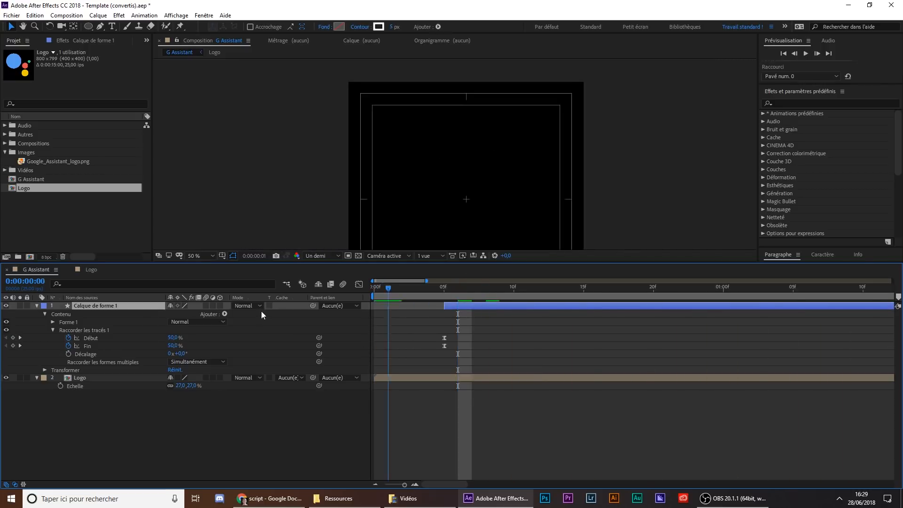
scroll(438, 170, down, 1)
click(471, 387)
key(space)
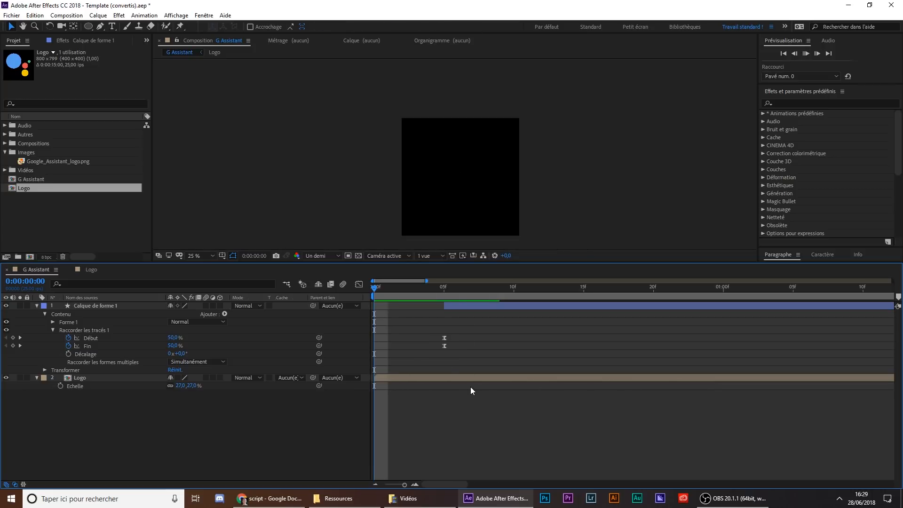
key(space)
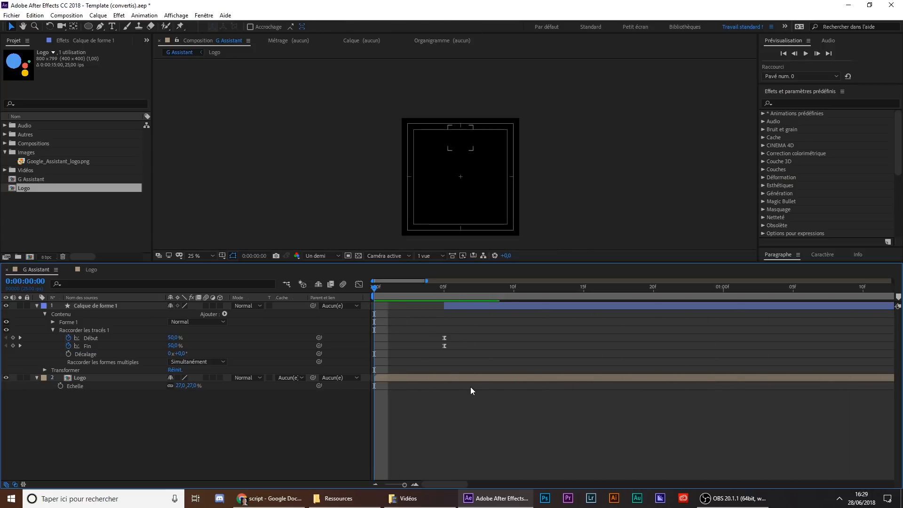
Delay the line layer so it starts at frame 7, and lower the line slightly beneath the logo
drag(443, 302, 471, 301)
click(541, 288)
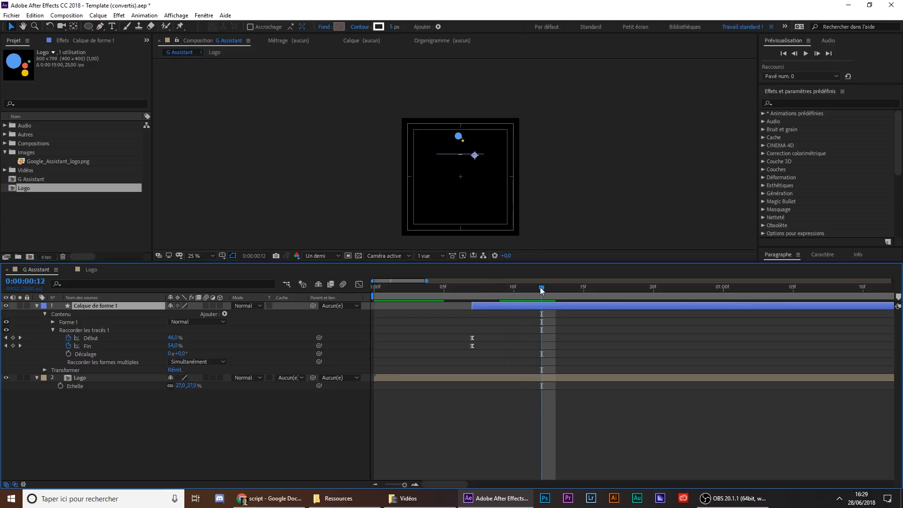
key(period)
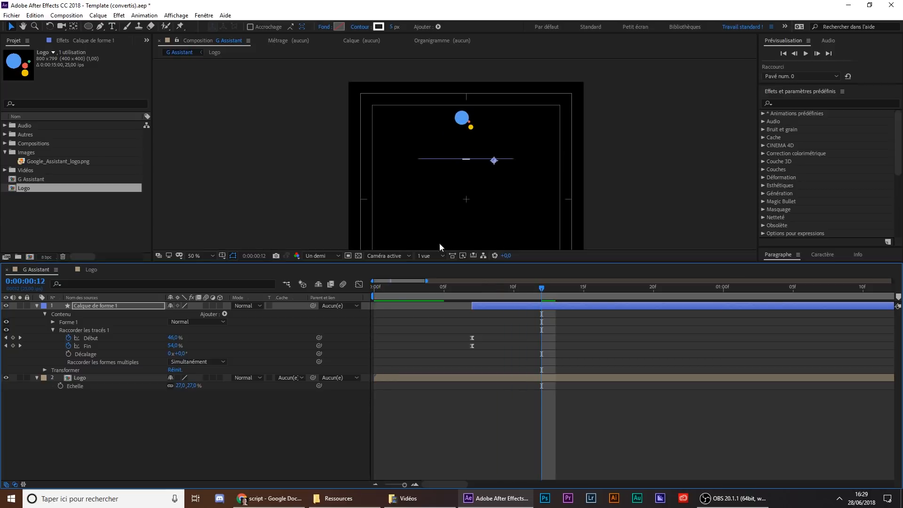
Hide the title/action safe guides and preview the combined logo and line animation
click(233, 255)
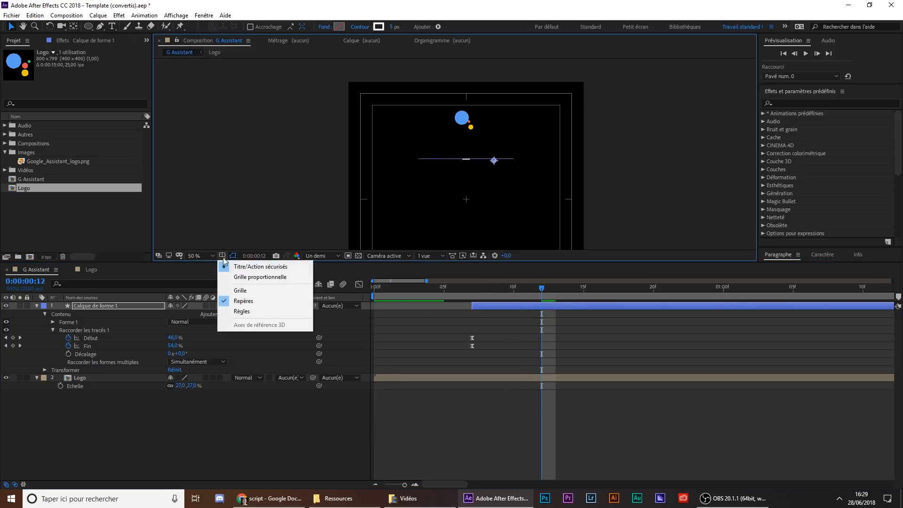
click(261, 266)
key(space)
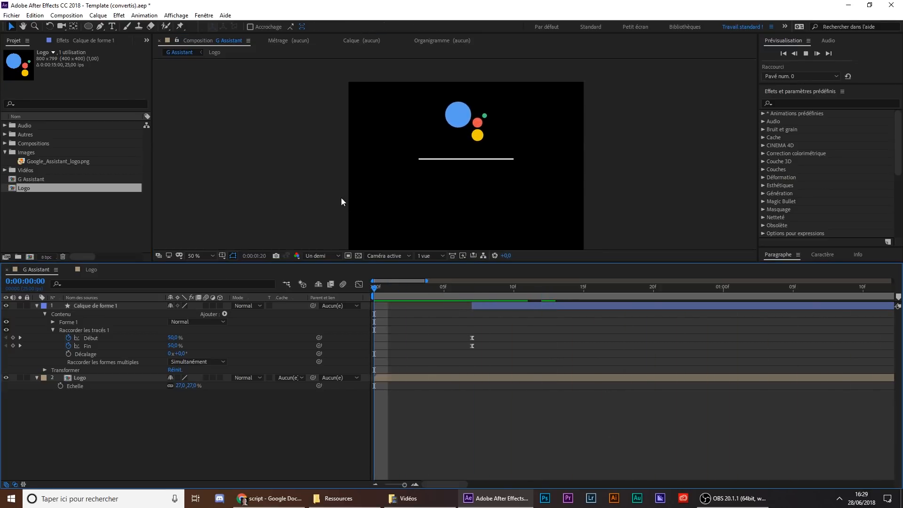
key(space)
key(space)
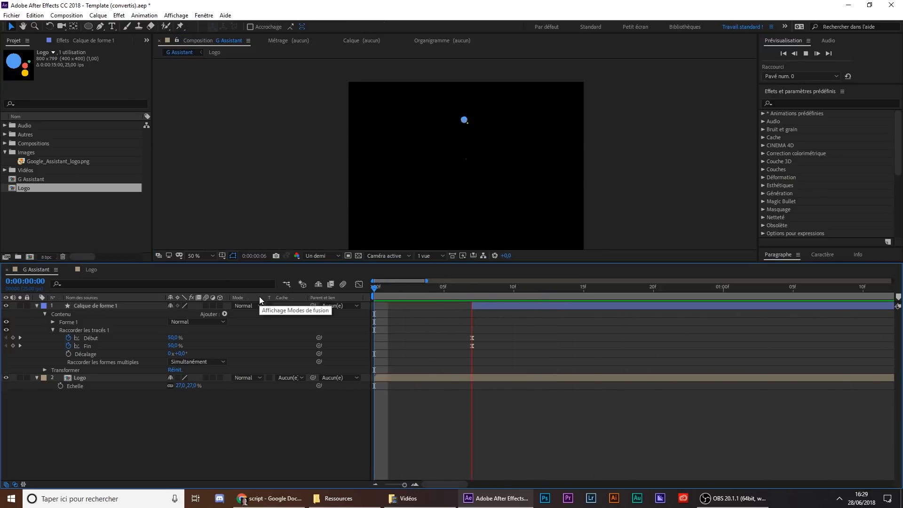
Stop the preview at frame 14, collapse the layer properties, and rename the line's shape layer as Trait
click(487, 289)
drag(497, 292, 570, 292)
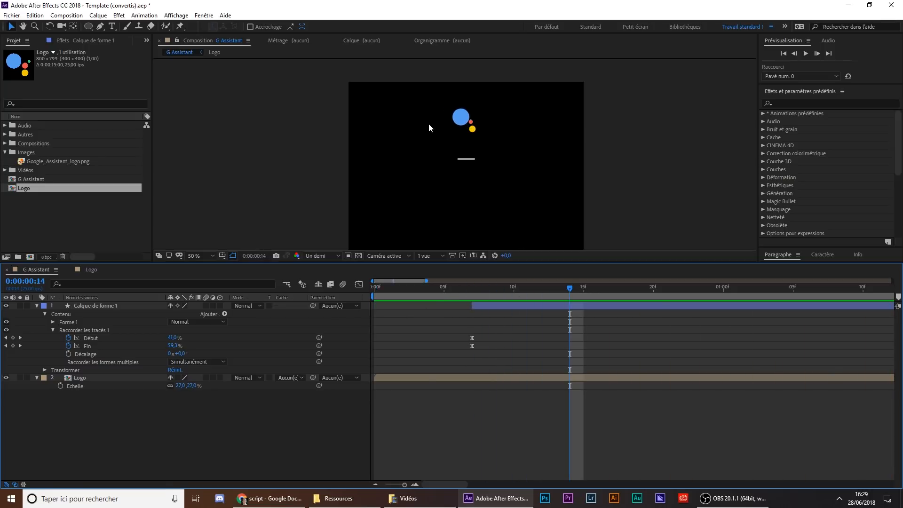
scroll(455, 182, down, 2)
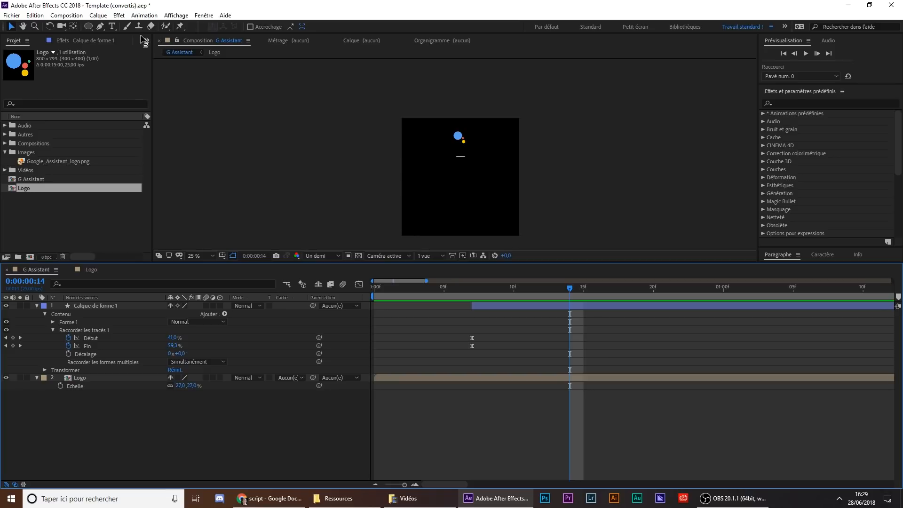
click(112, 26)
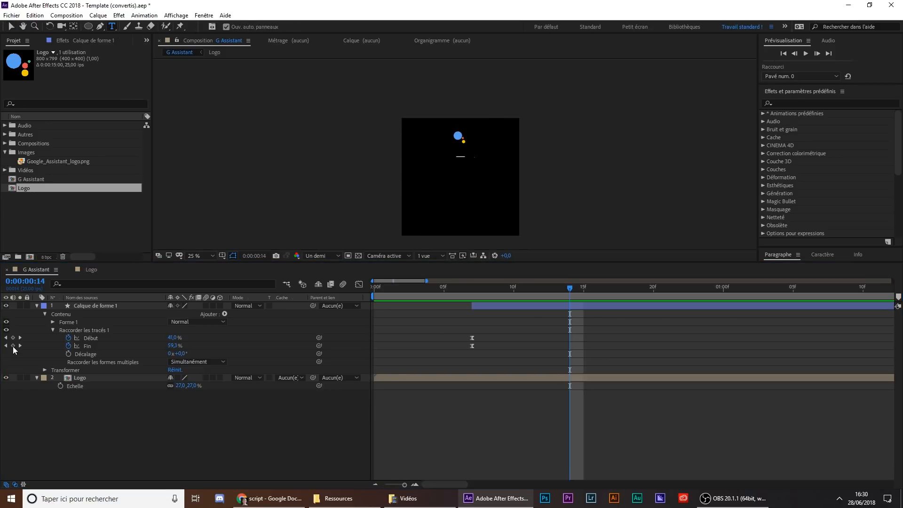
click(37, 306)
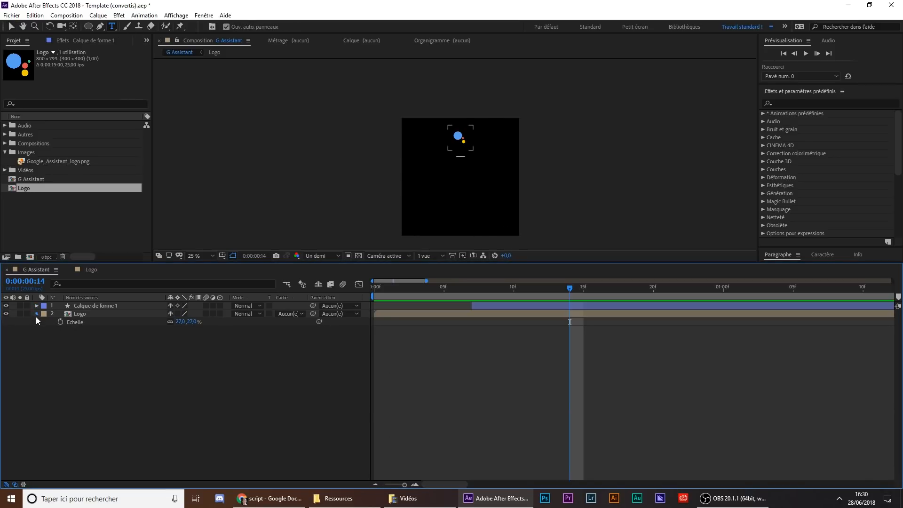
click(36, 314)
click(94, 306)
key(Return)
text(Trait)
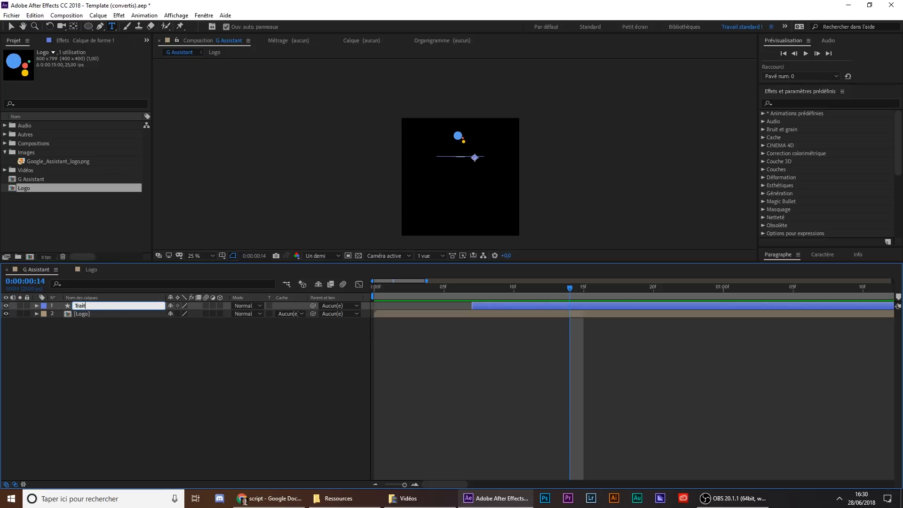
key(Return)
Draw a paragraph text box below the white line and set its font to Arial Narrow
click(506, 397)
drag(414, 165, 501, 218)
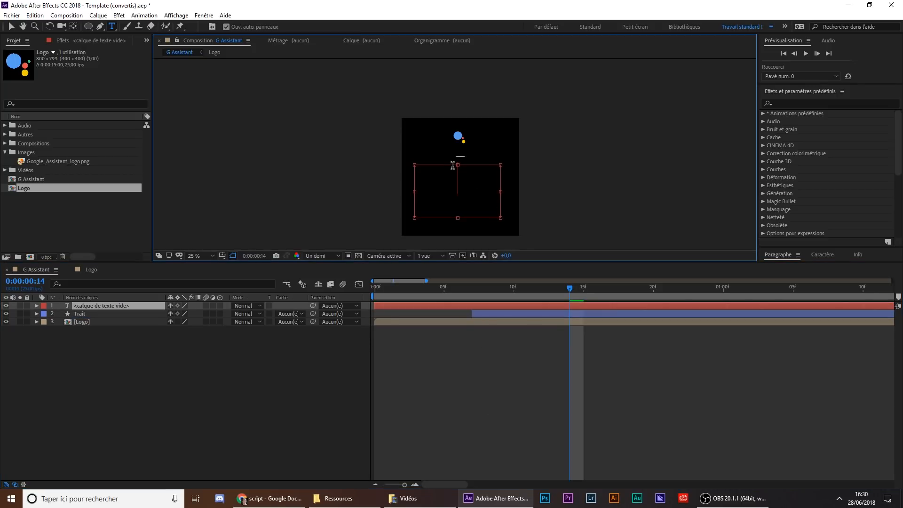
click(822, 257)
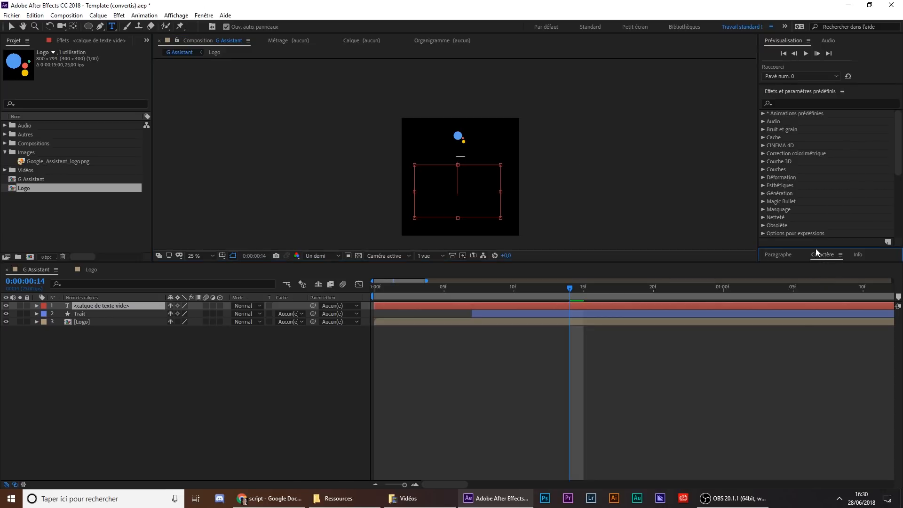
click(817, 252)
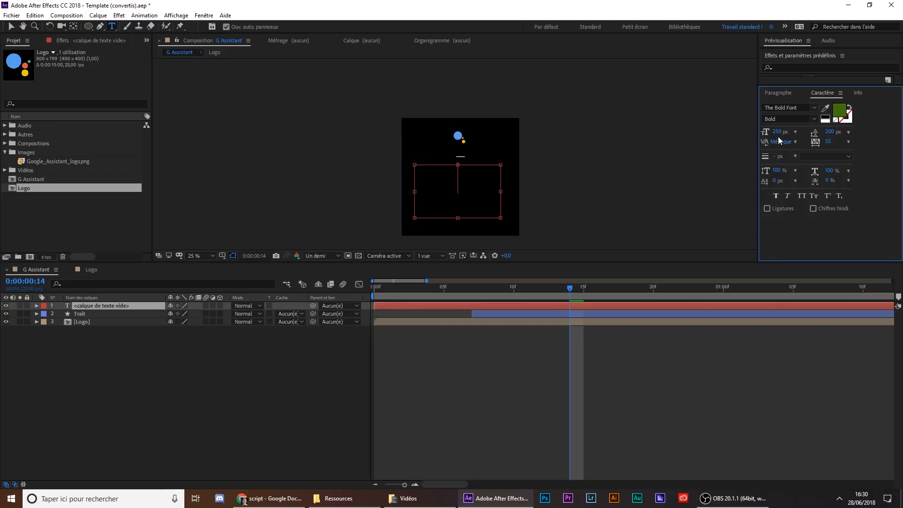
click(804, 107)
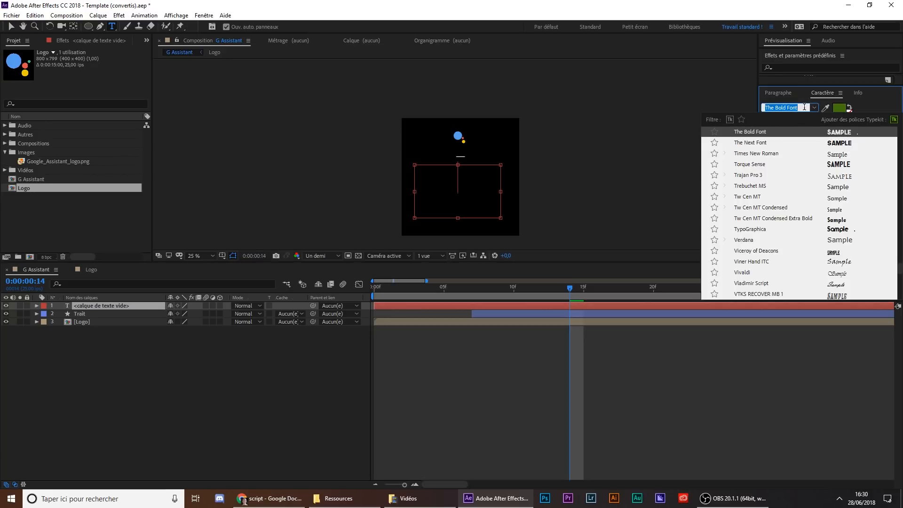
text(aria)
key(Return)
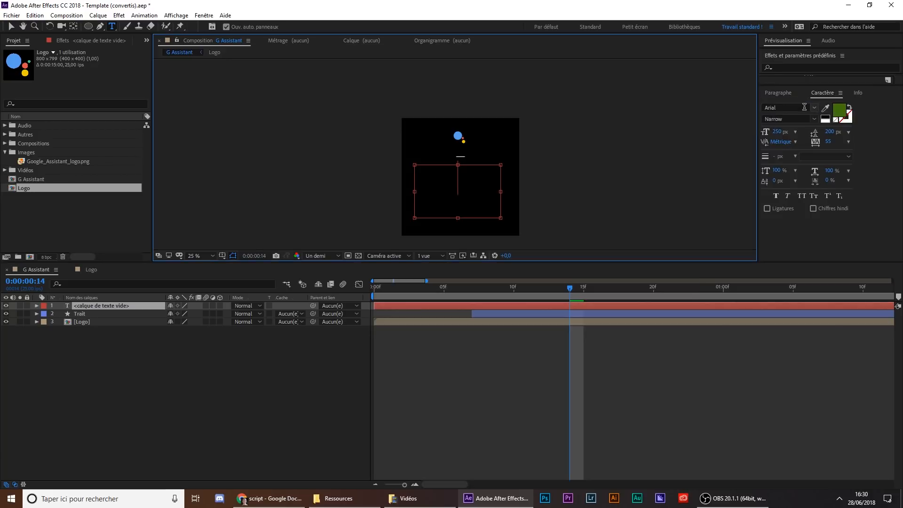
Set the text's fill colour to white with no stroke
click(842, 120)
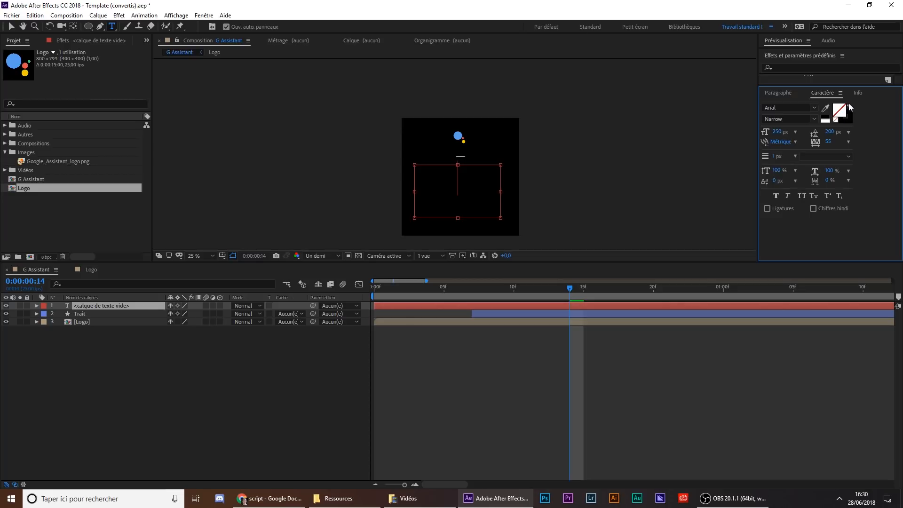
click(850, 107)
click(839, 110)
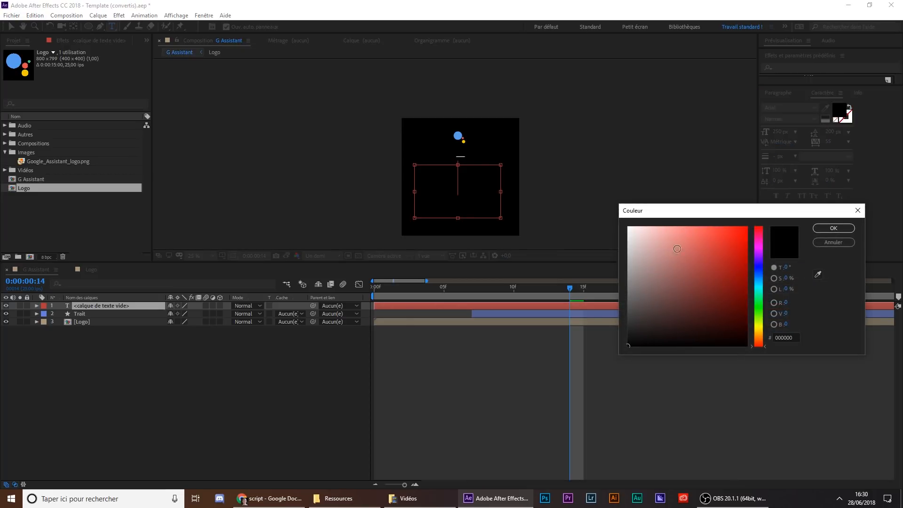
drag(677, 249, 610, 213)
click(829, 227)
Enter the placeholder "rr" in the text box and set its font size to 50 px
click(431, 181)
text(r)
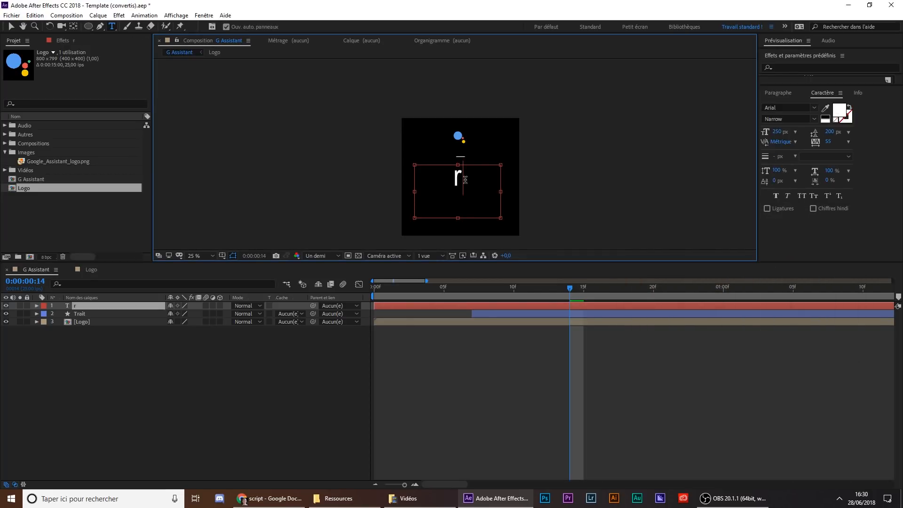
text(r)
drag(777, 132, 695, 152)
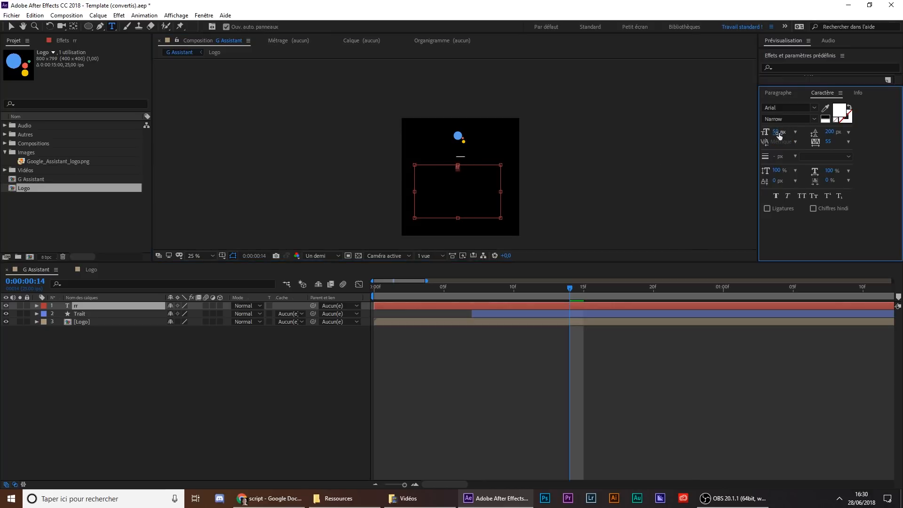
scroll(486, 170, up, 2)
scroll(487, 170, up, 2)
scroll(487, 170, down, 2)
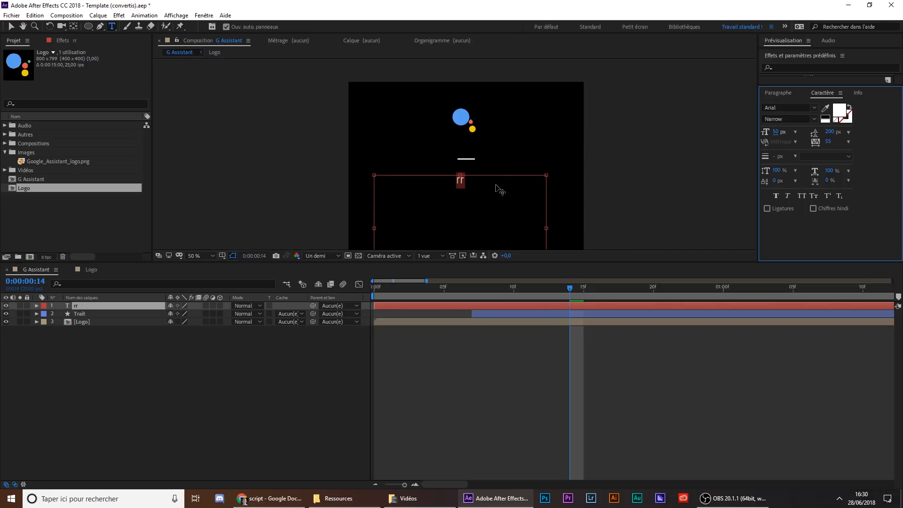
Replace the placeholder with "Bonjour, ceci est une super vidéo pour la chaine MS Design !" and begin a second sentence with "Votre"
text(Bonj)
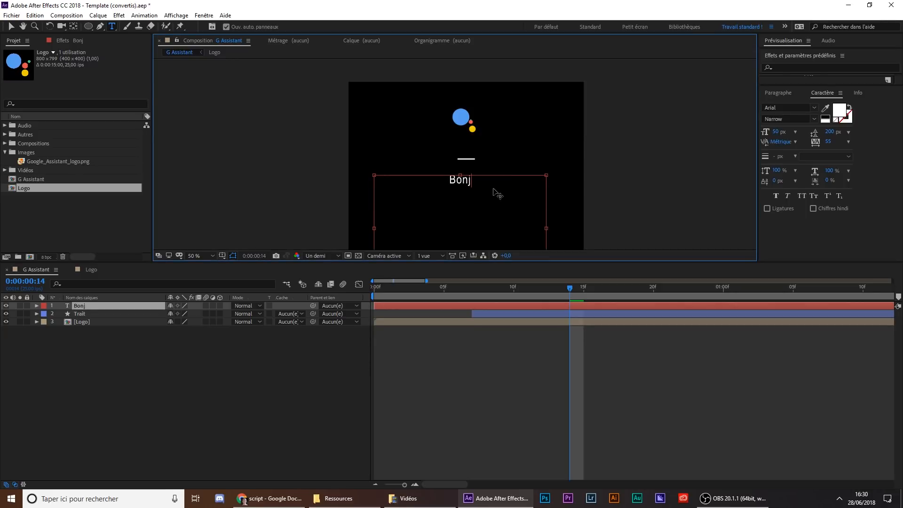
text(our, ceci ezs)
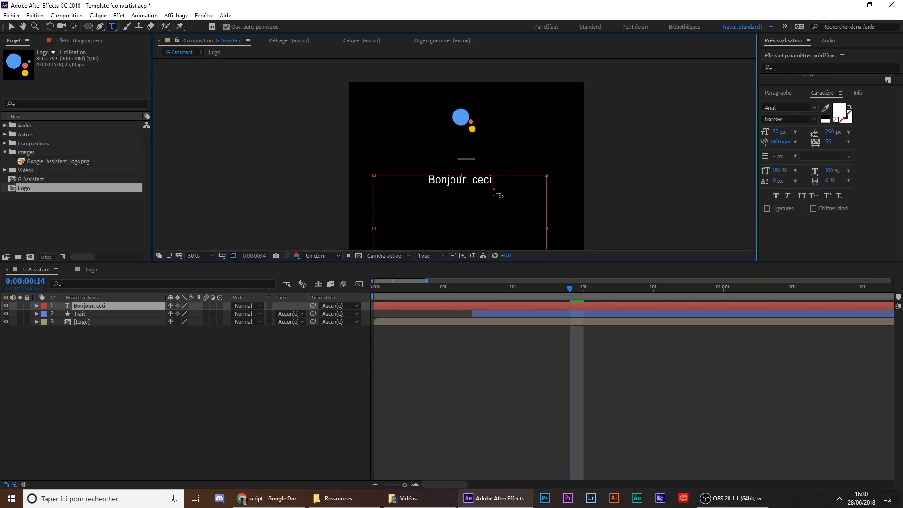
key(BackSpace)
key(BackSpace)
text(st une suoper)
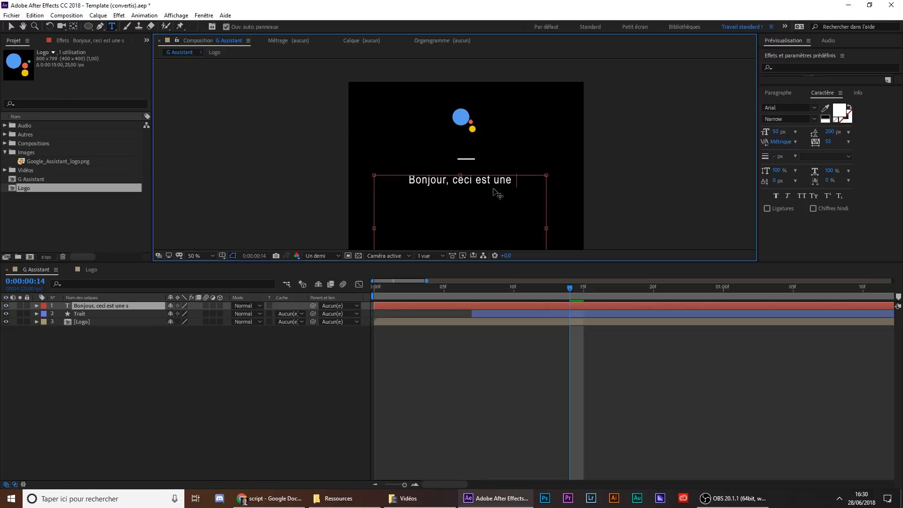
key(BackSpace)
key(BackSpace)
key(BackSpace)
key(BackSpace)
text(per vi)
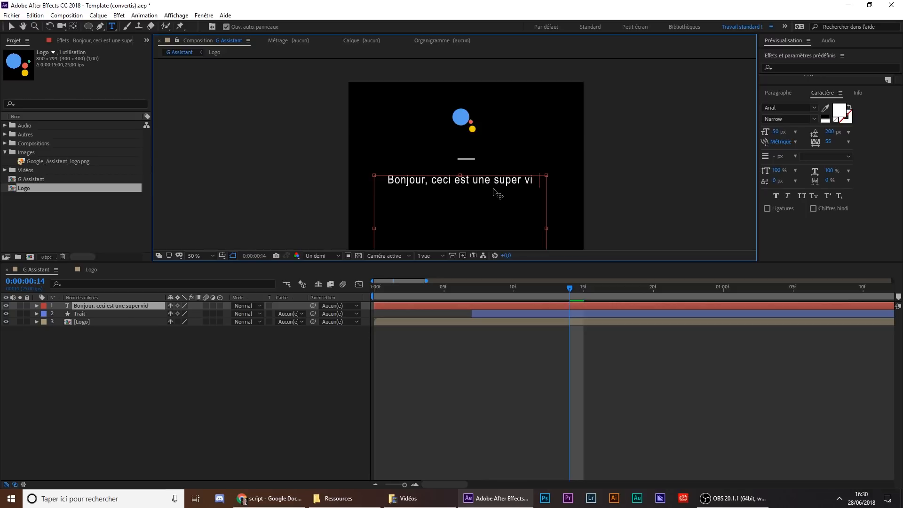
text(déo p)
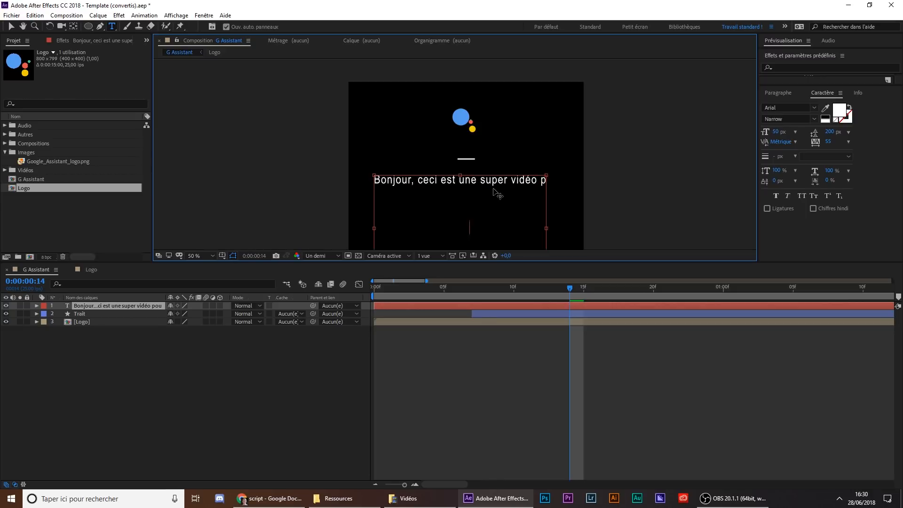
text(our la chaine MS Design !)
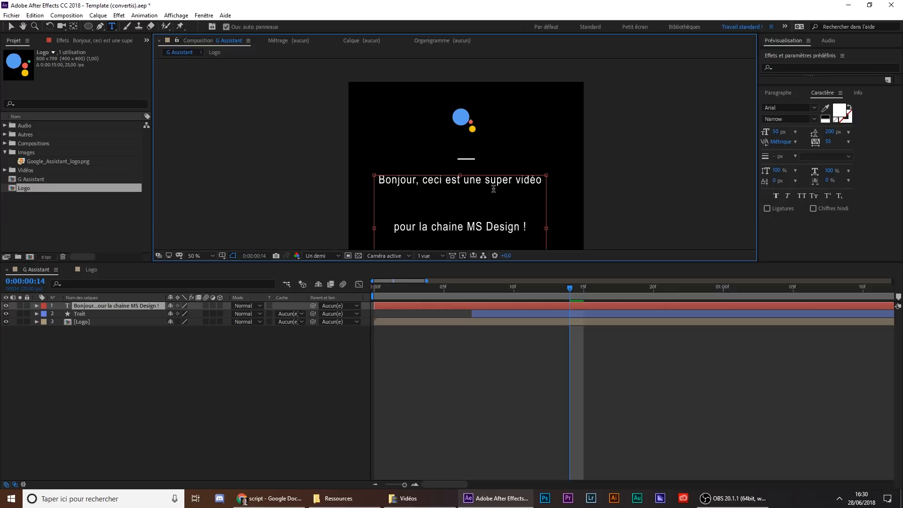
text( Votre réce)
key(BackSpace)
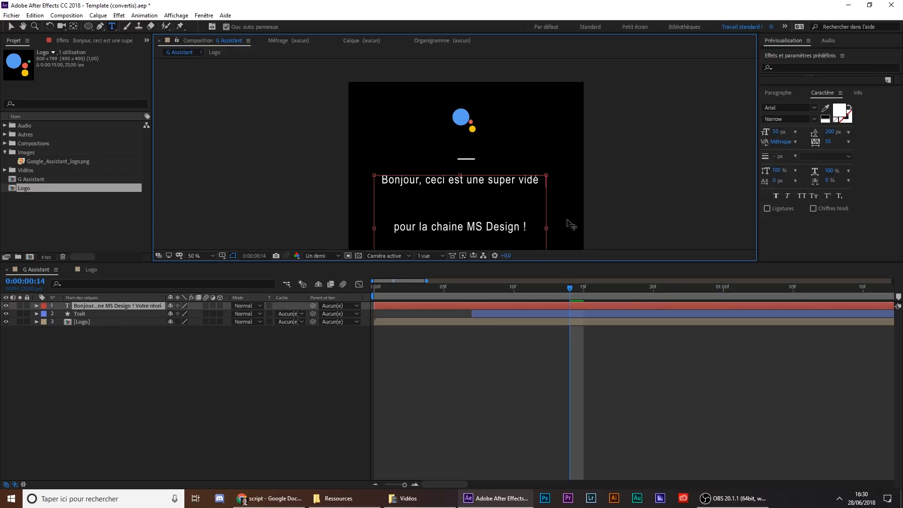
Reduce the line spacing of the whole text to 45 px
click(608, 338)
drag(557, 204, 544, 102)
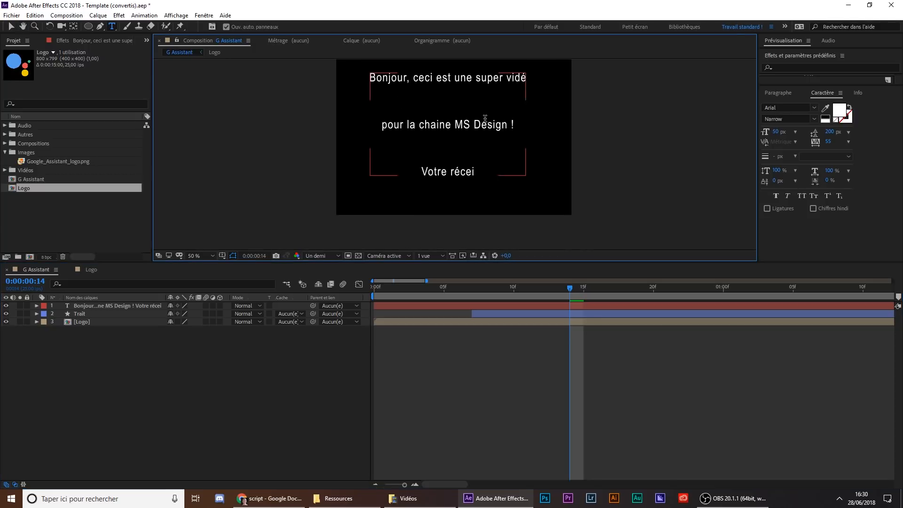
click(486, 121)
key(ctrl+a)
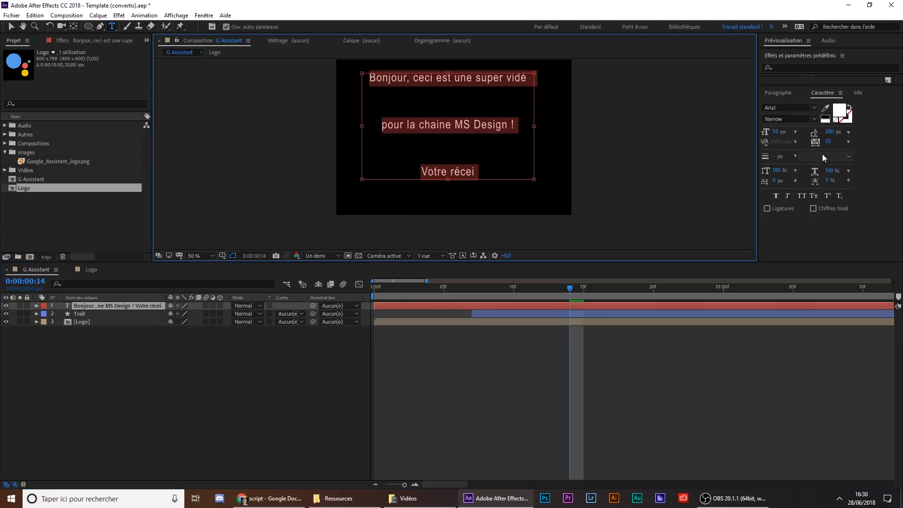
drag(832, 134, 751, 125)
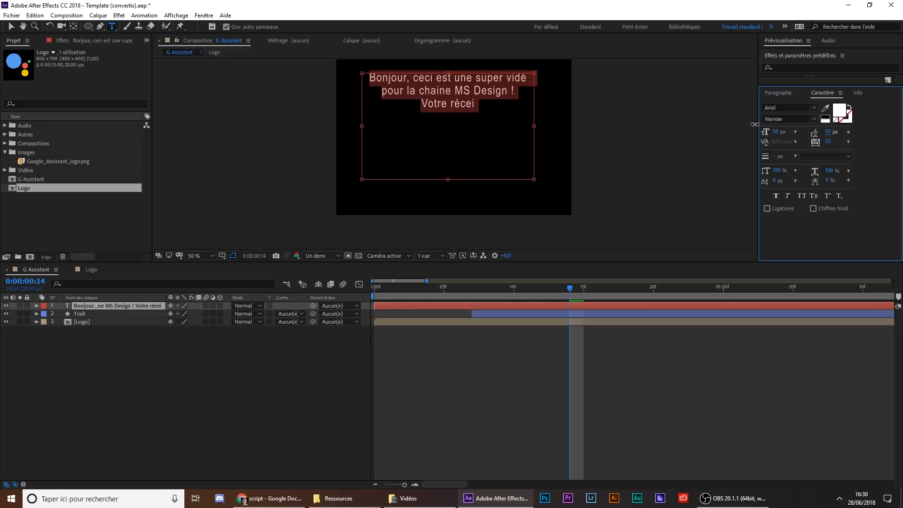
Correct the first line's last word to "vidéo", complete "Votre réveil est programmé à 4h30.", and insert a blank line between the two sentences
click(500, 87)
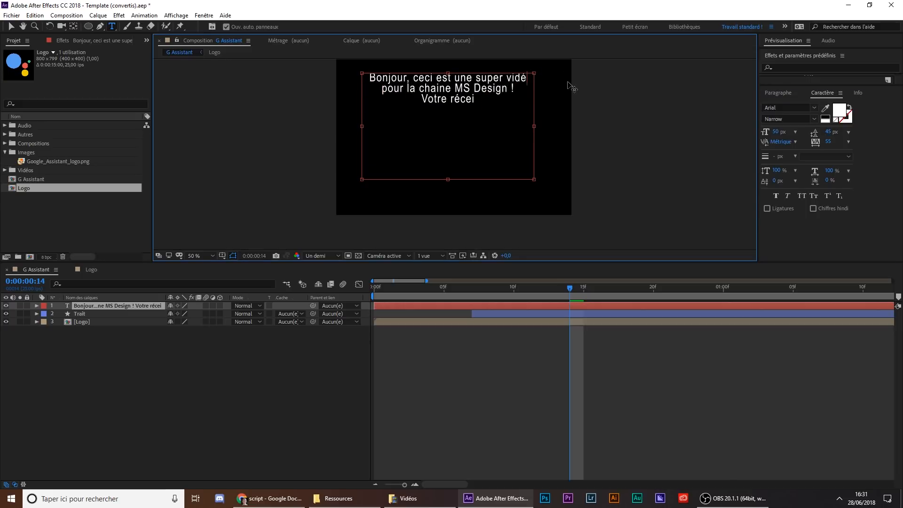
text(o)
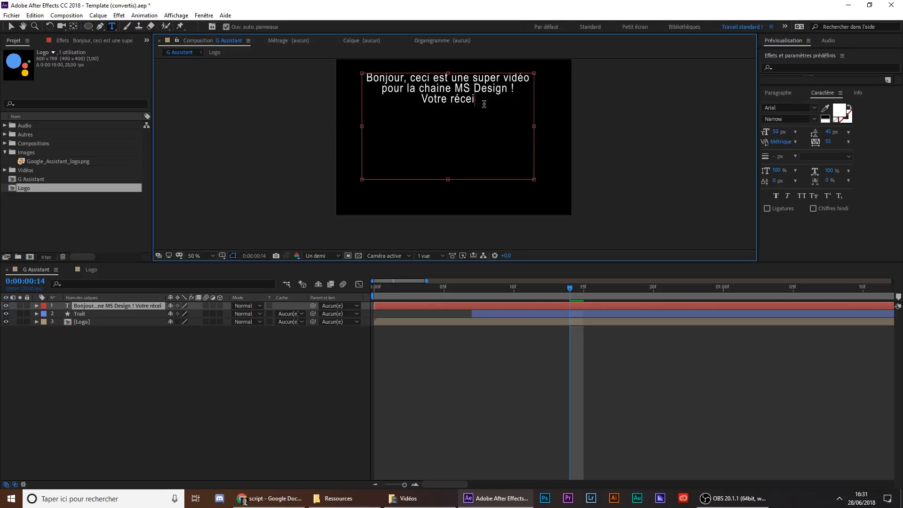
key(BackSpace)
key(BackSpace)
key(BackSpace)
text(veil est)
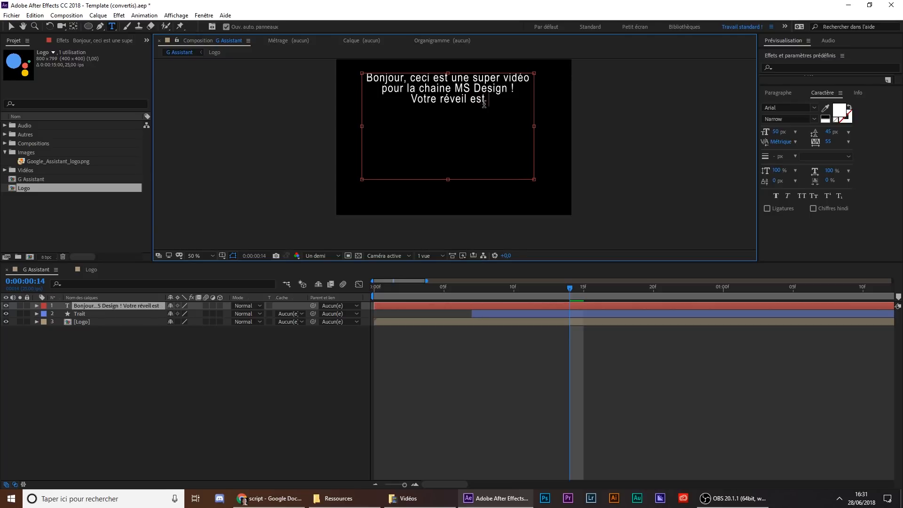
text( programmé à 4h)
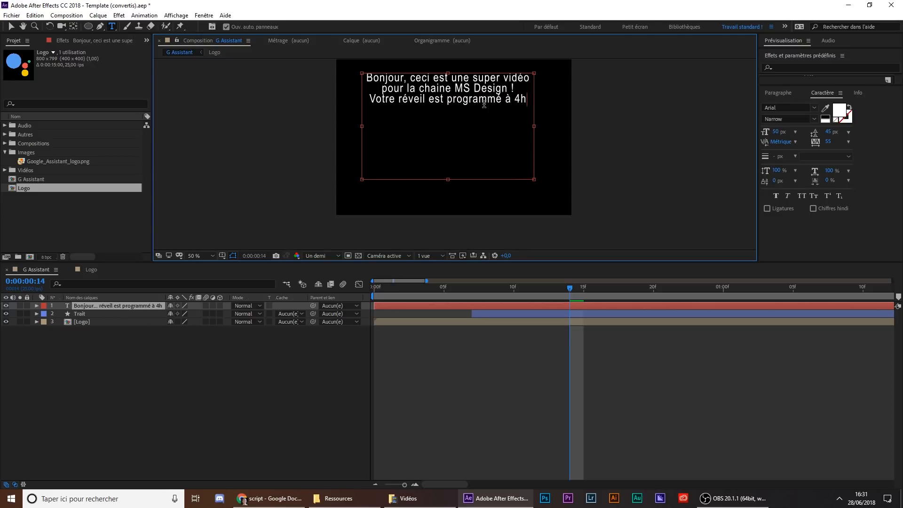
text(30.)
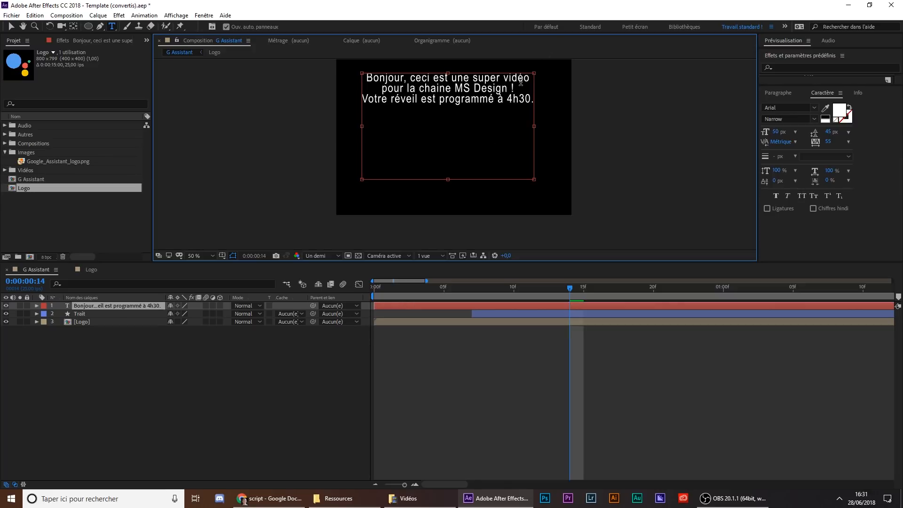
key(Return)
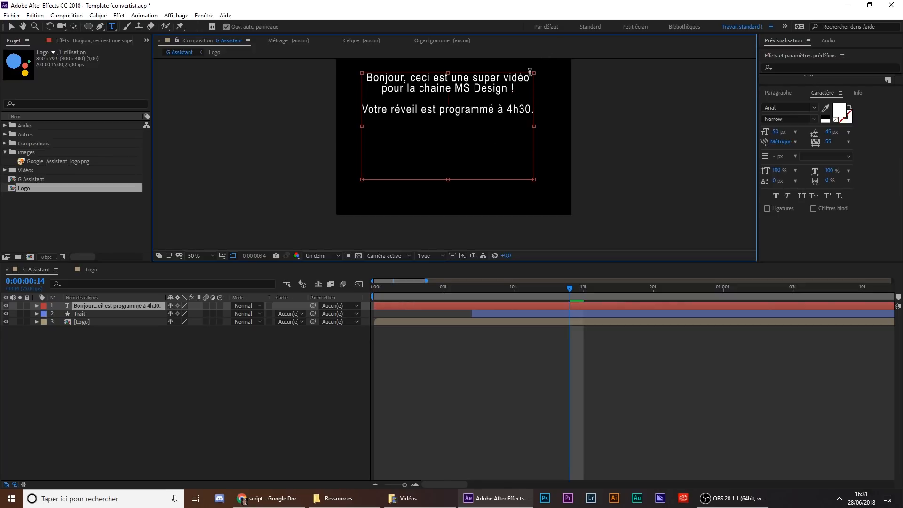
Left-align the whole text and reselect its layer with the Selection tool
key(ctrl+a)
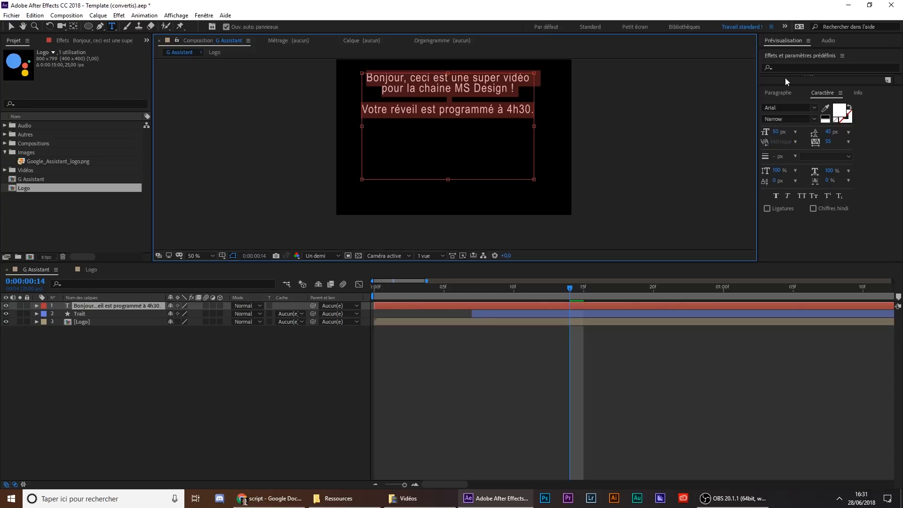
click(784, 94)
click(767, 107)
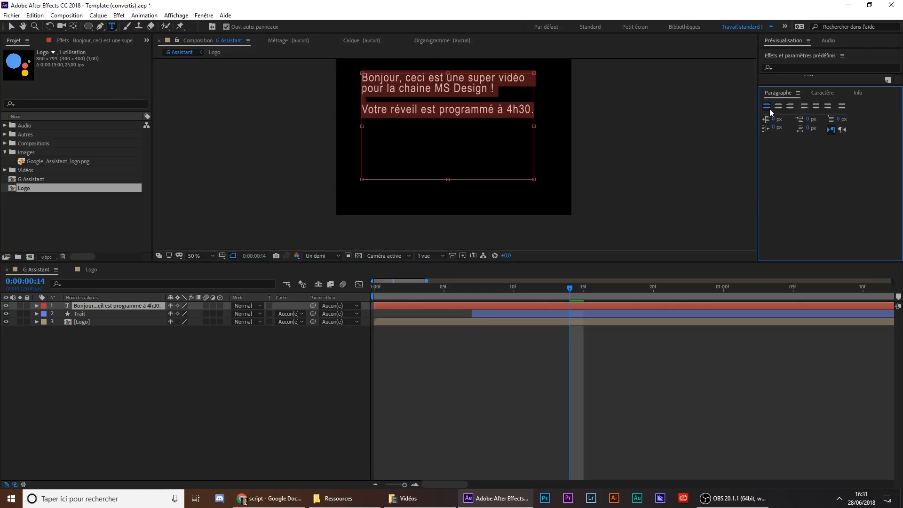
click(719, 332)
drag(570, 115, 578, 192)
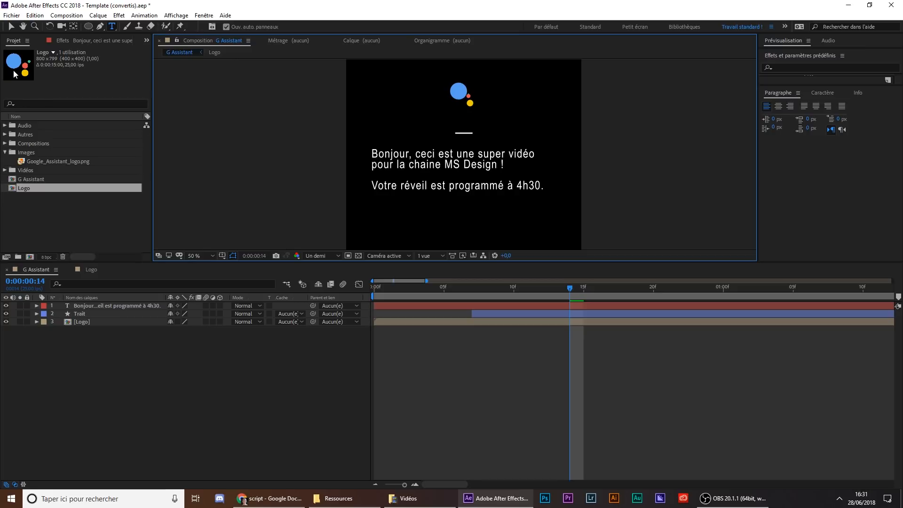
click(12, 27)
click(490, 306)
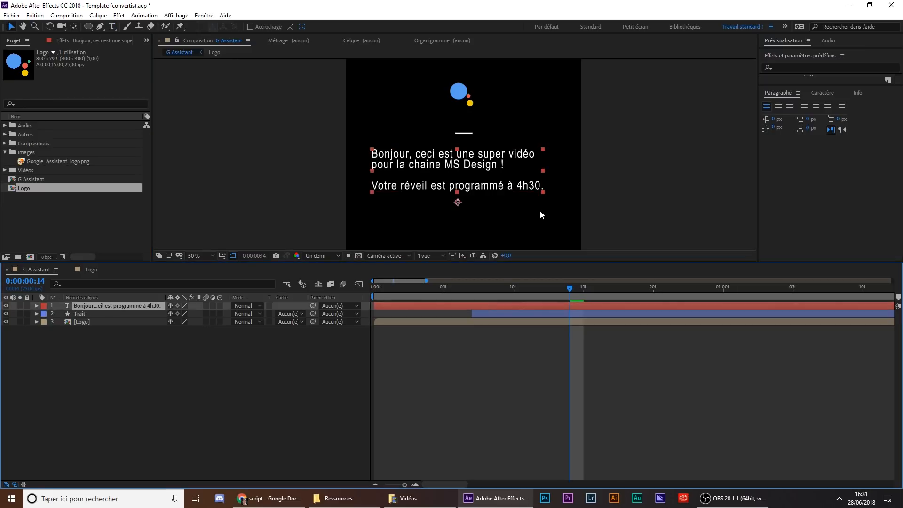
Set the message text to a 35 px font size with 39.1 px line spacing, viewed at 0:00:01:08
drag(612, 292, 837, 282)
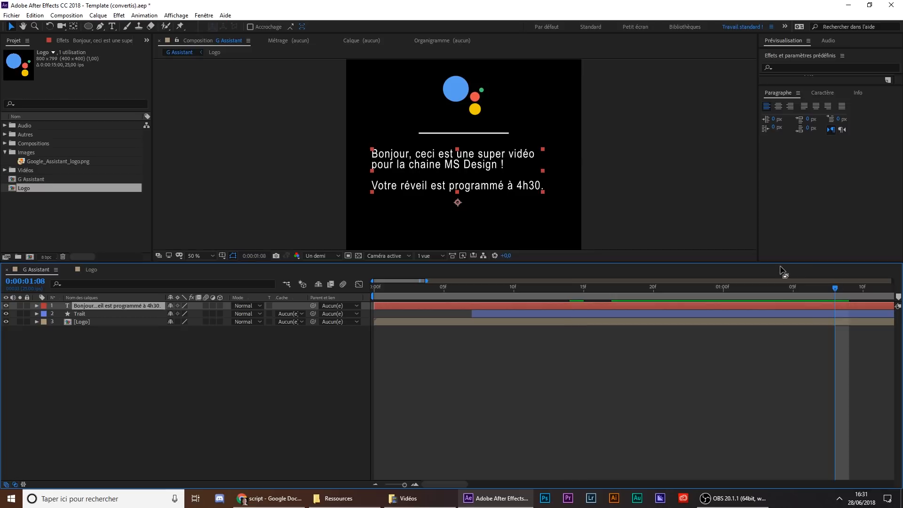
click(831, 93)
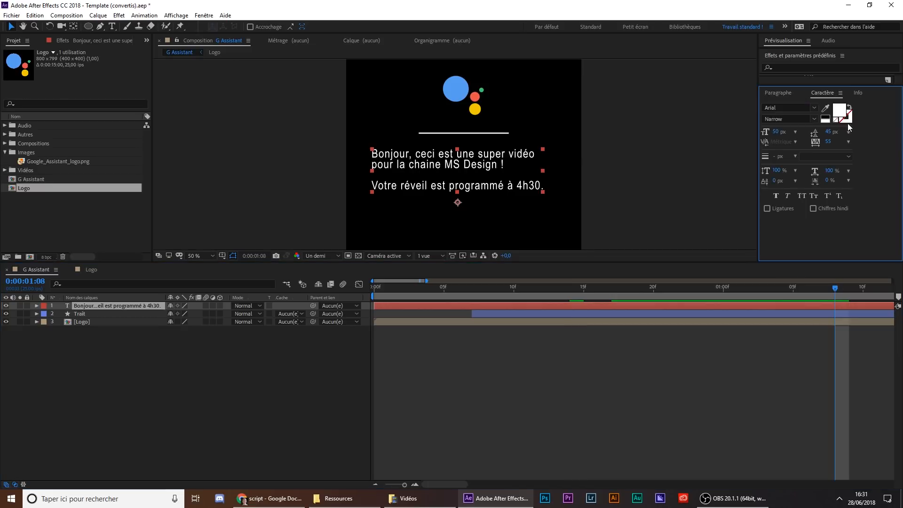
drag(828, 134, 718, 143)
key(ctrl+z)
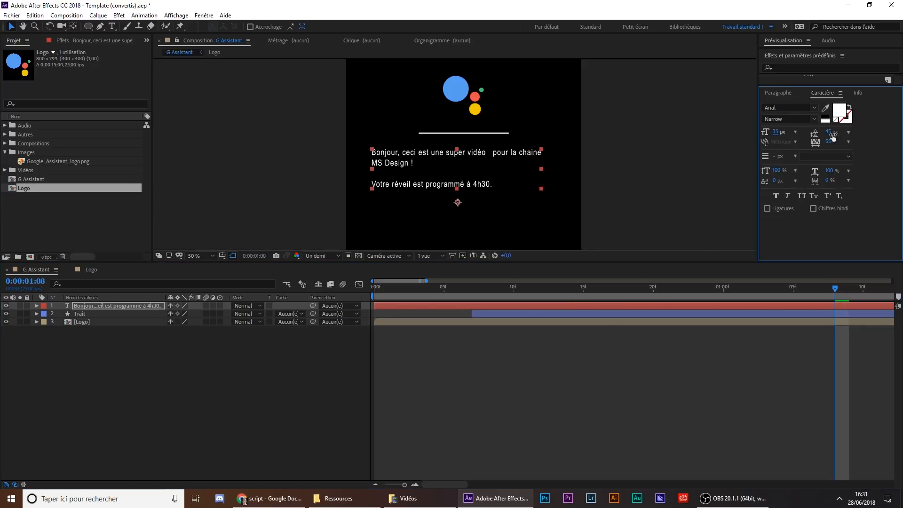
drag(830, 132, 795, 141)
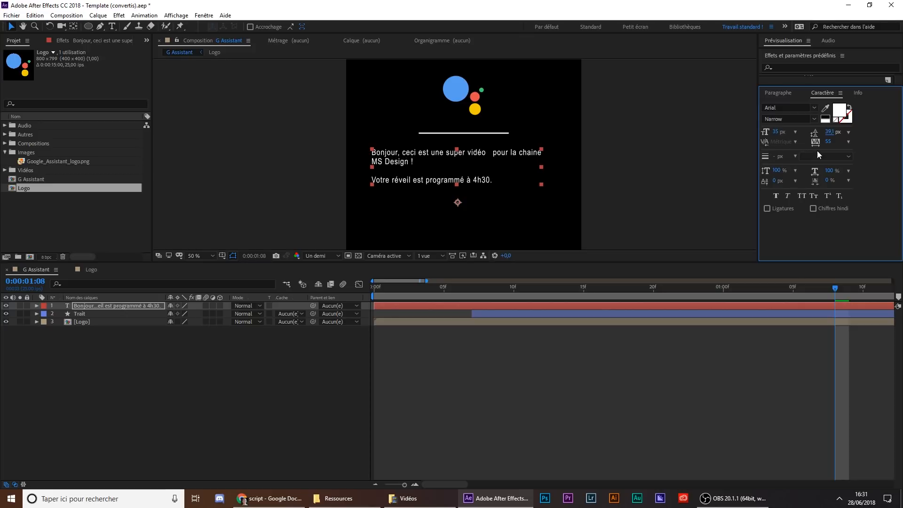
Narrow the message's text box so that the first line breaks after "vidéo", discarding any stray empty text layer
click(112, 27)
click(485, 160)
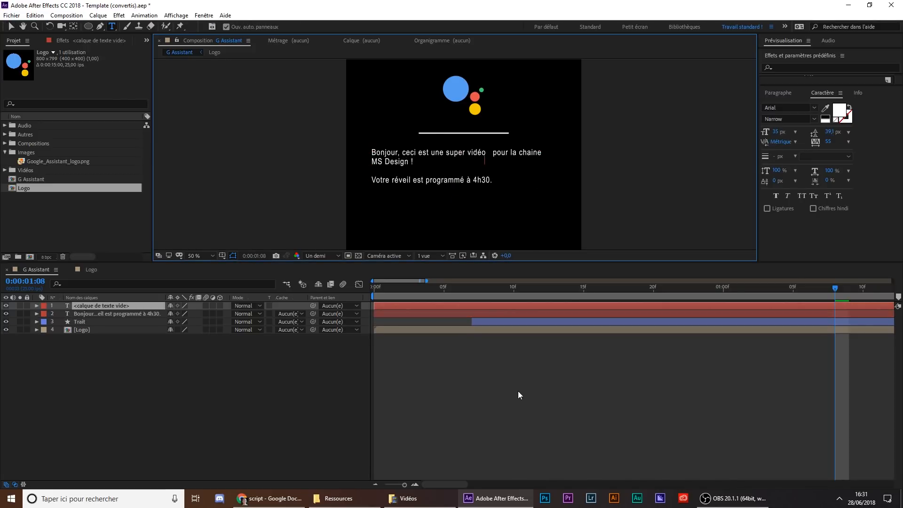
click(482, 304)
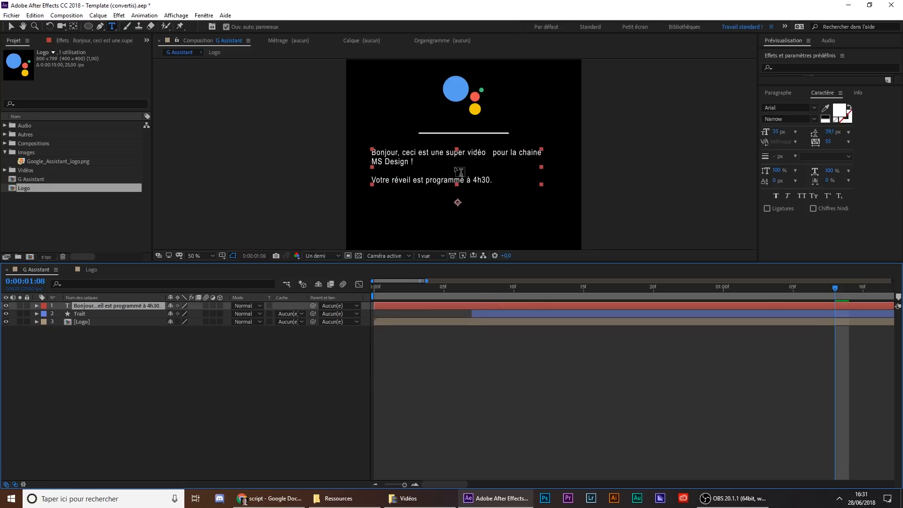
click(471, 154)
drag(543, 201, 490, 202)
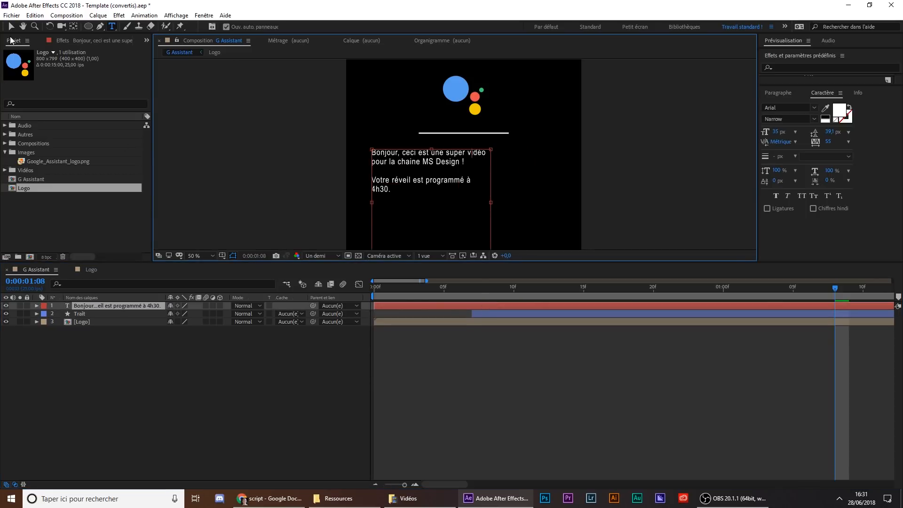
Move the message text to the right and nudge it down so it sits centred below the white line
click(11, 27)
drag(442, 155, 479, 153)
key(Right)
key(Right)
key(Right)
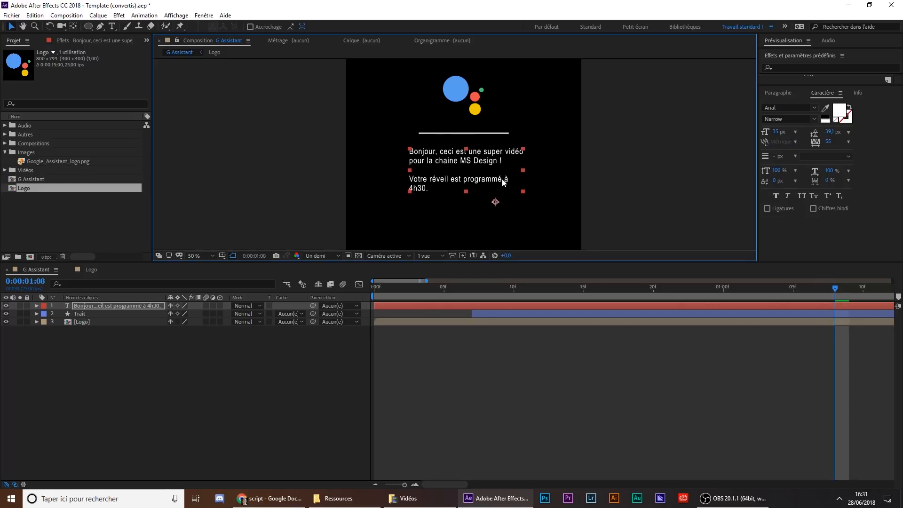
key(Down)
key(Down)
key(Down)
key(Down)
key(Down)
key(Down)
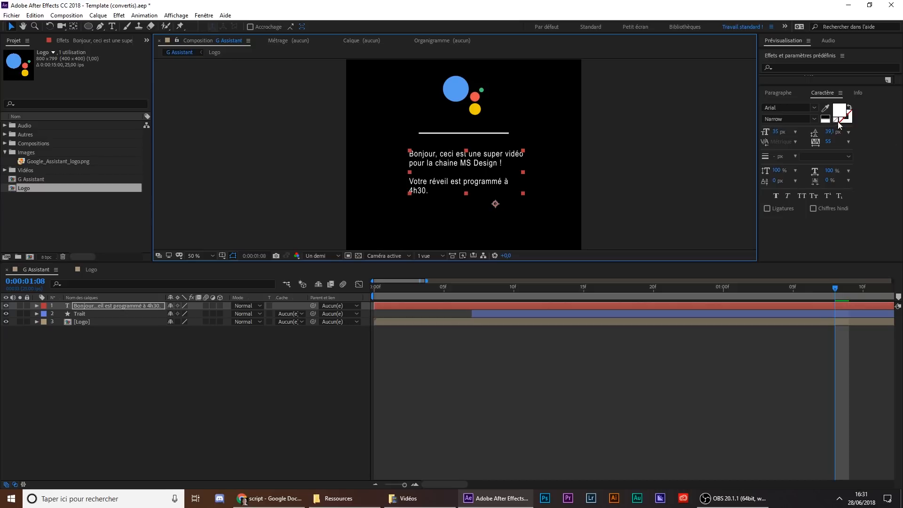
Enlarge the effects and presets list and open the Animate In folder of the predefined text animations
drag(782, 93, 830, 182)
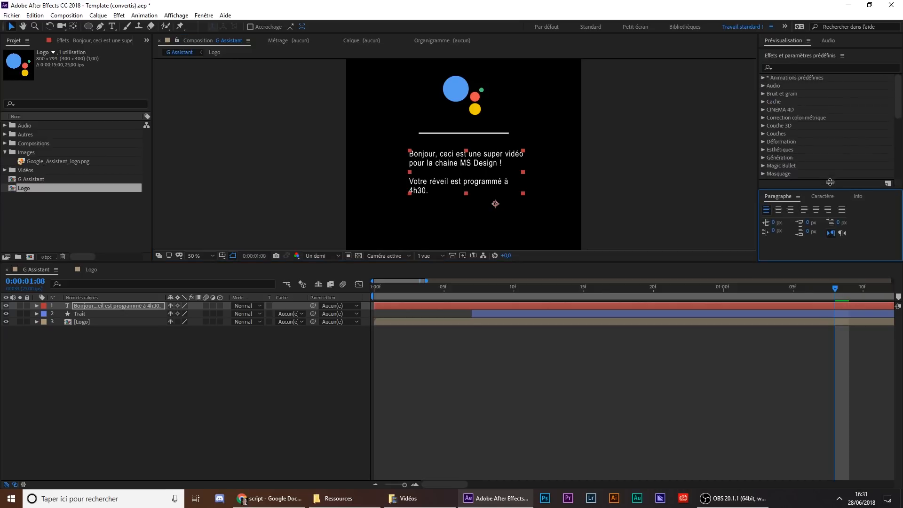
click(763, 78)
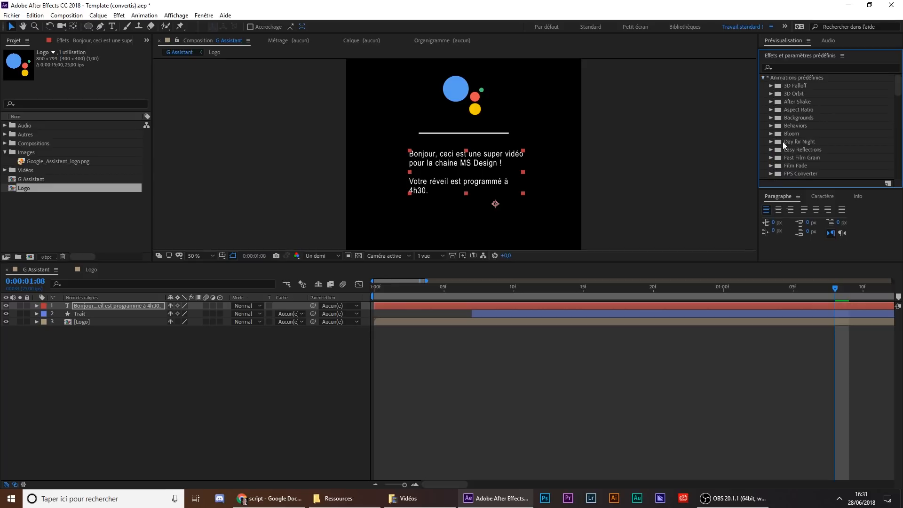
scroll(791, 150, down, 8)
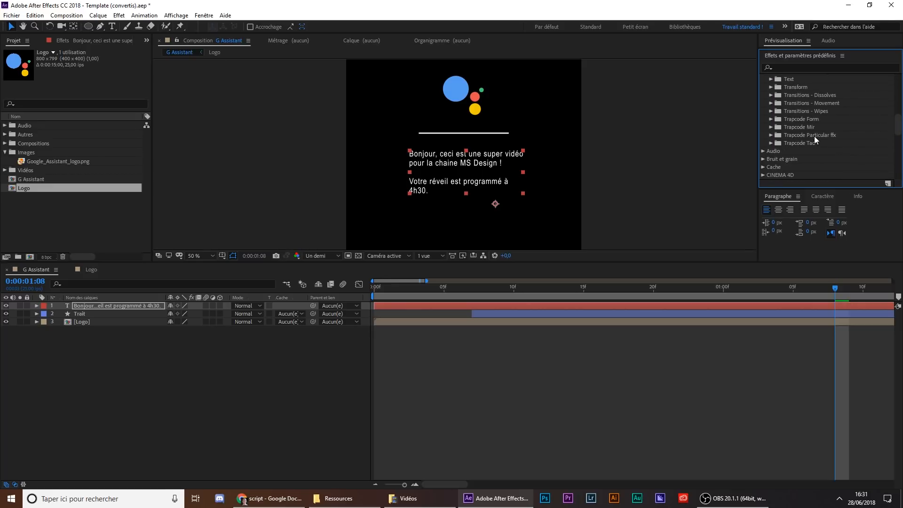
scroll(775, 100, up, 1)
click(770, 104)
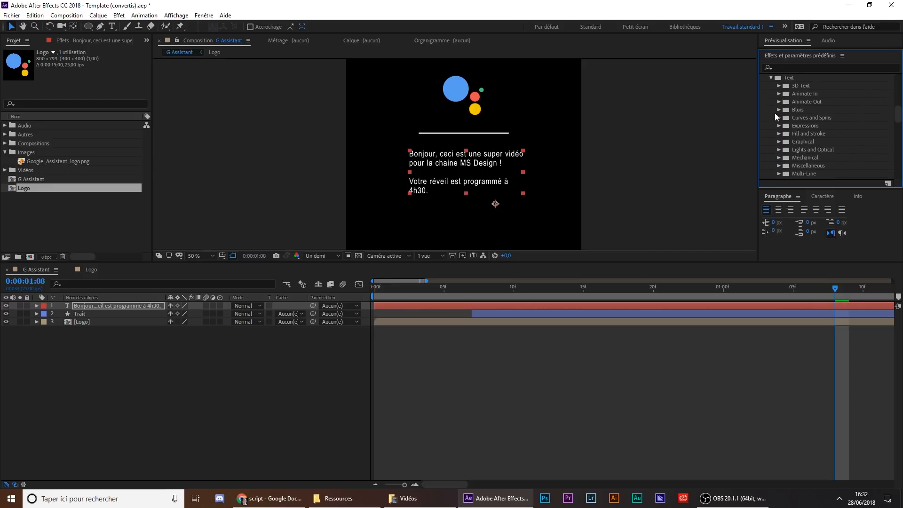
click(780, 94)
scroll(811, 117, down, 1)
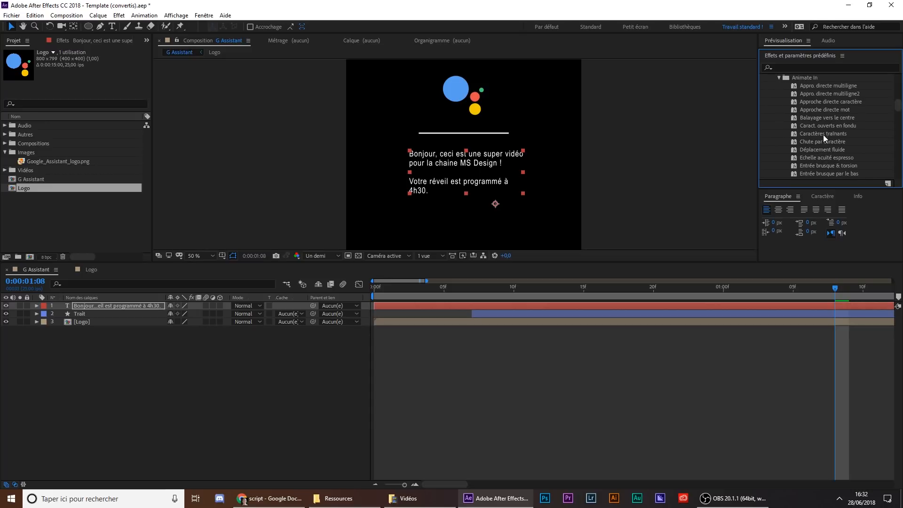
scroll(827, 111, down, 3)
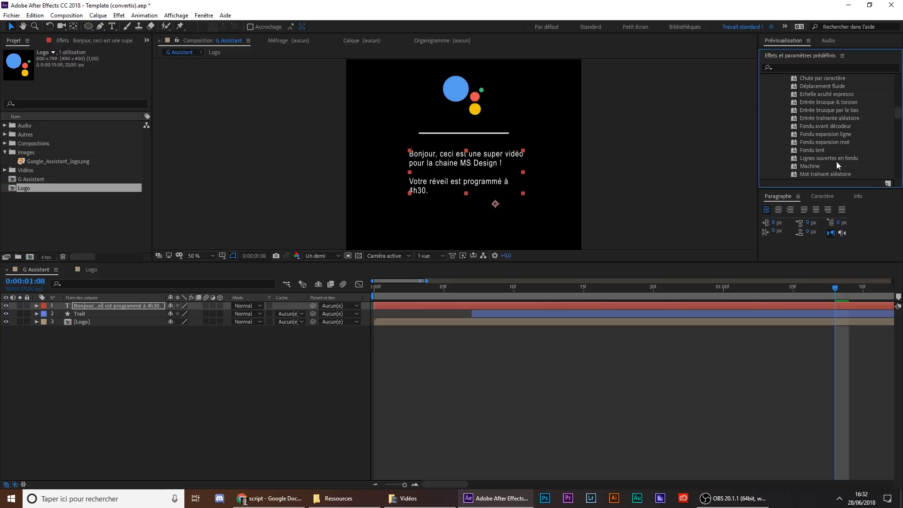
Try the Fondu expansion mot preset on the message text layer, preview it and undo it
click(833, 146)
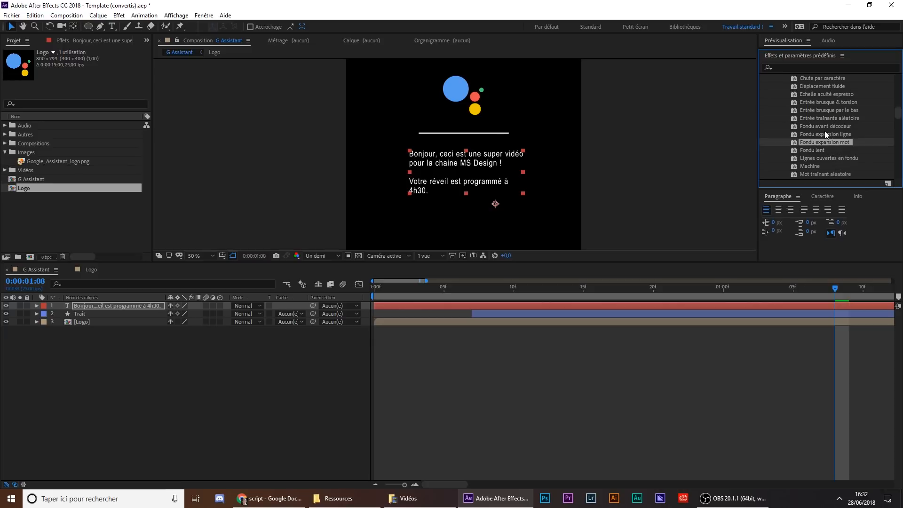
drag(829, 142, 472, 306)
key(space)
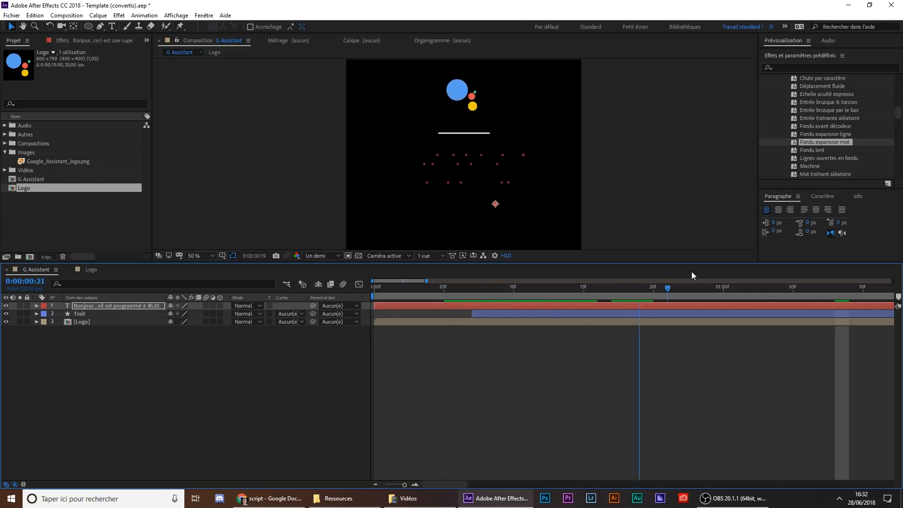
drag(575, 285, 365, 275)
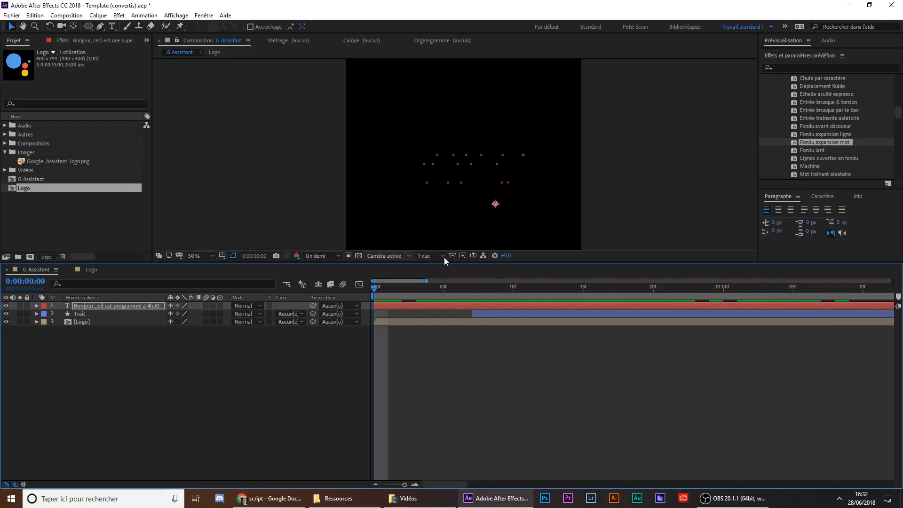
key(ctrl+z)
Apply the Caract. ouverts en fondu preset to the message text layer at 0:00:01:08 and preview the animation
scroll(864, 150, down, 2)
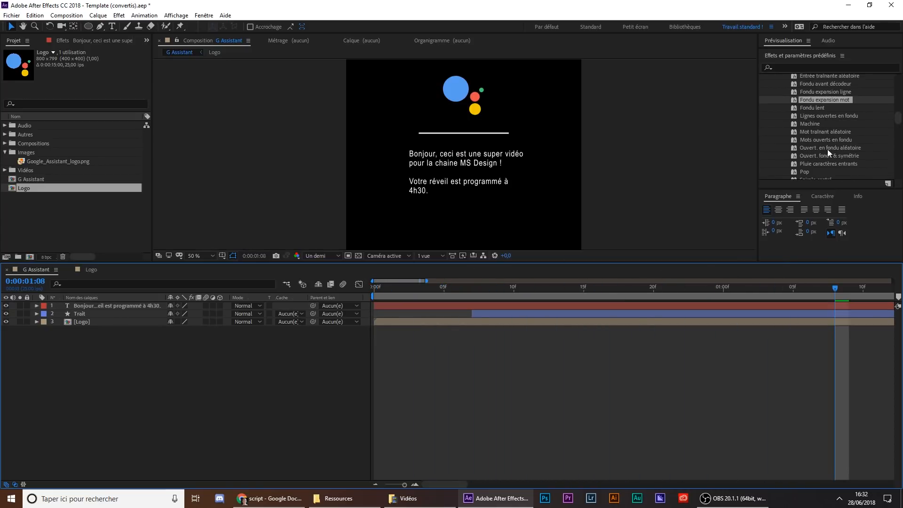
scroll(828, 151, up, 5)
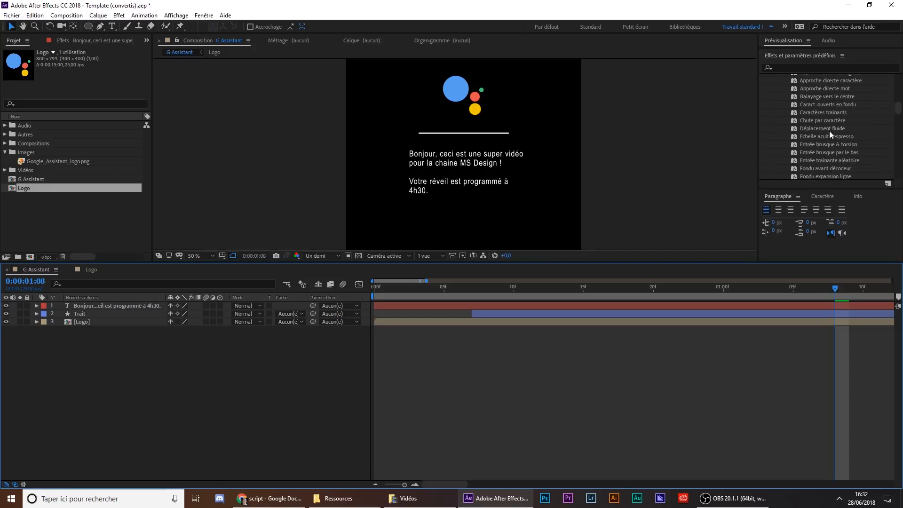
scroll(824, 113, up, 3)
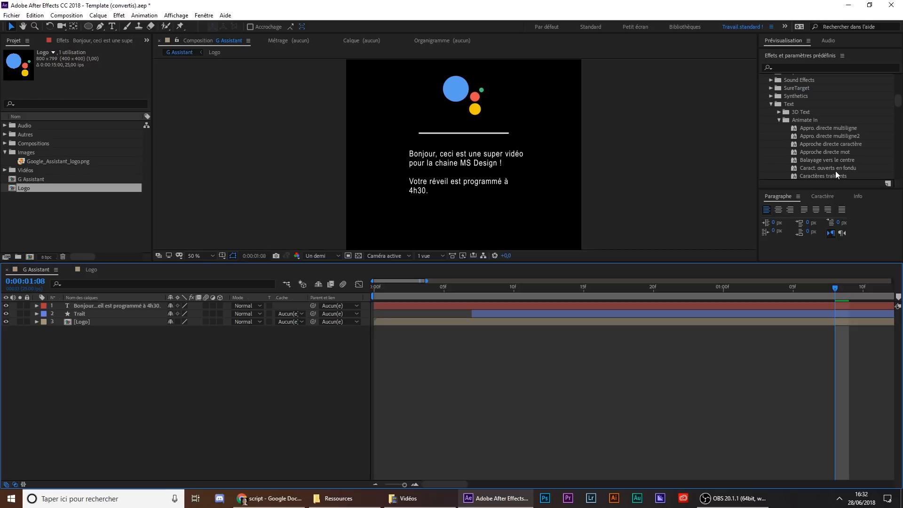
drag(835, 168, 456, 307)
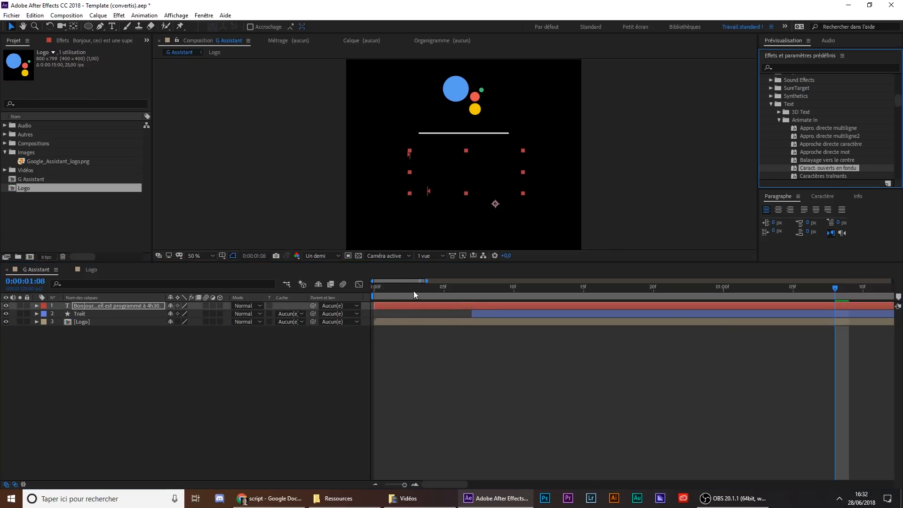
key(space)
key(space)
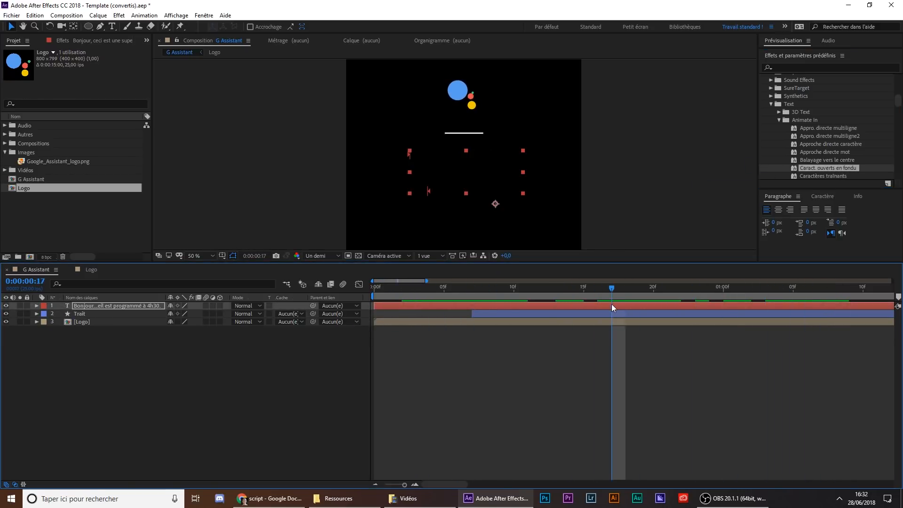
Reveal the text layer's Début keyframes and move the first to about 1 s and the last to about 3.5 s
key(u)
scroll(687, 301, down, 6)
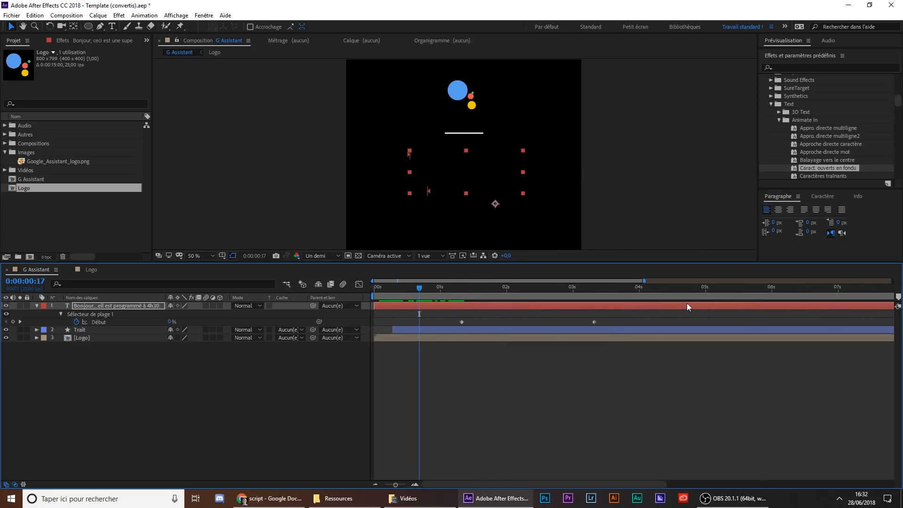
drag(437, 288, 412, 292)
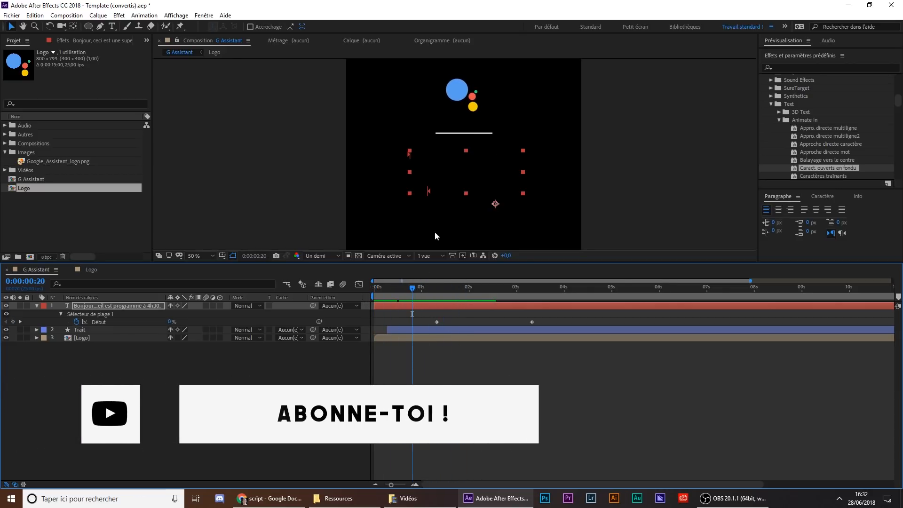
drag(528, 321, 425, 321)
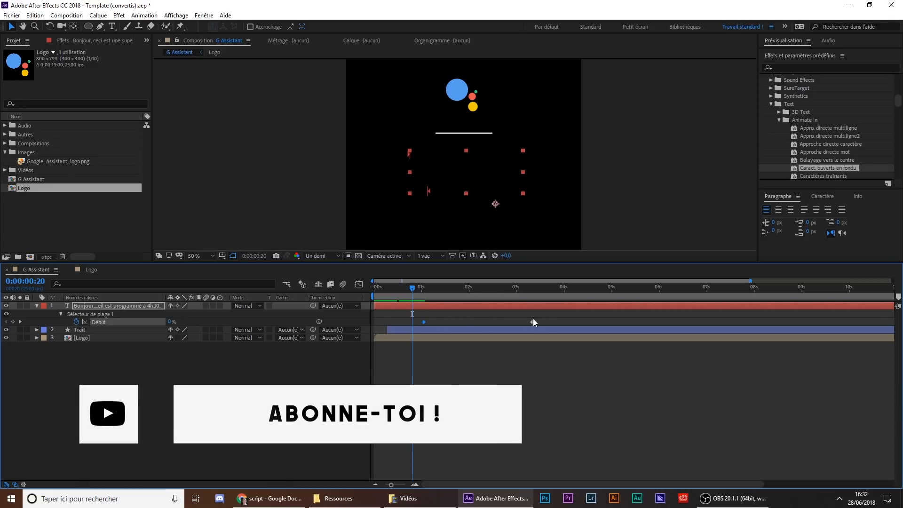
drag(532, 322, 539, 322)
click(549, 380)
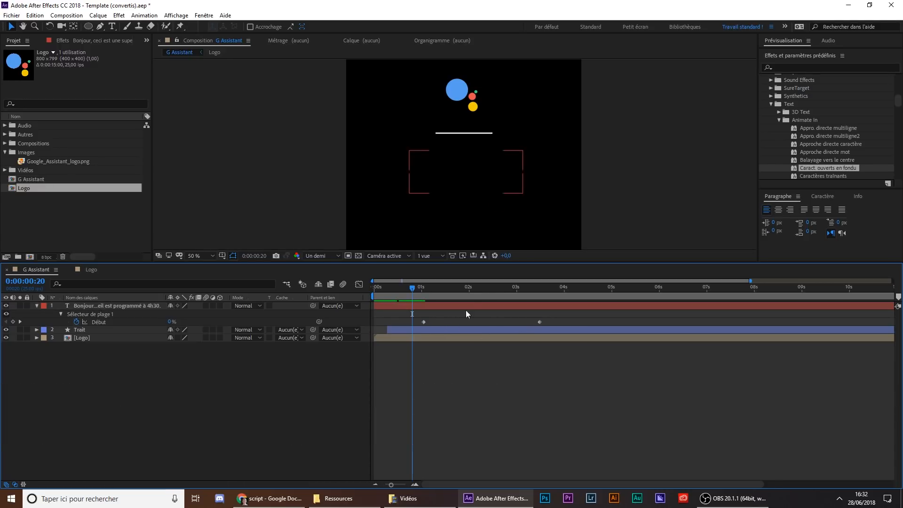
Preview the text reveal from the start, slow it by moving the last Début keyframe to about 8 s, and replay it
drag(412, 288, 319, 321)
key(space)
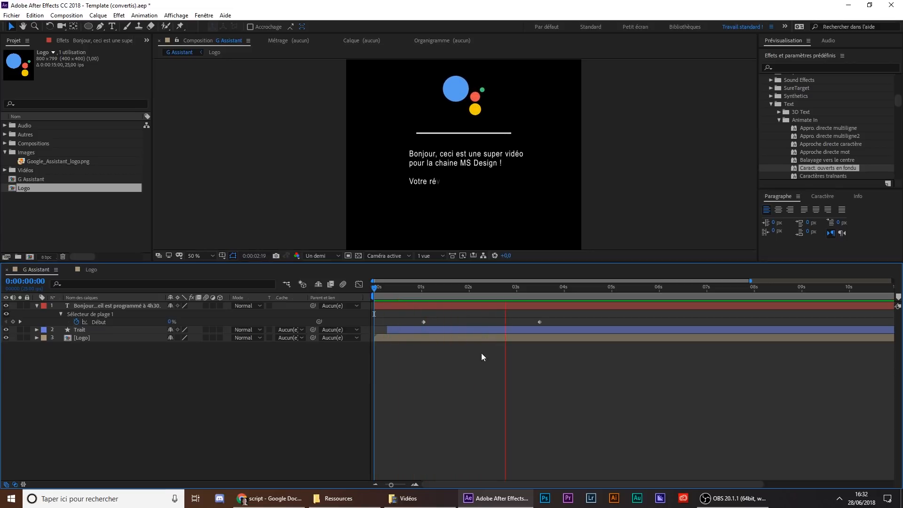
click(530, 285)
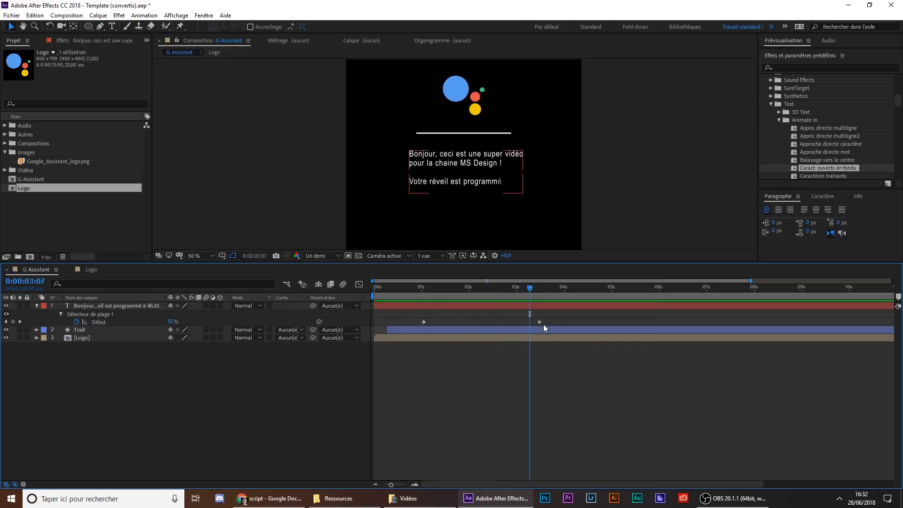
drag(540, 322, 756, 320)
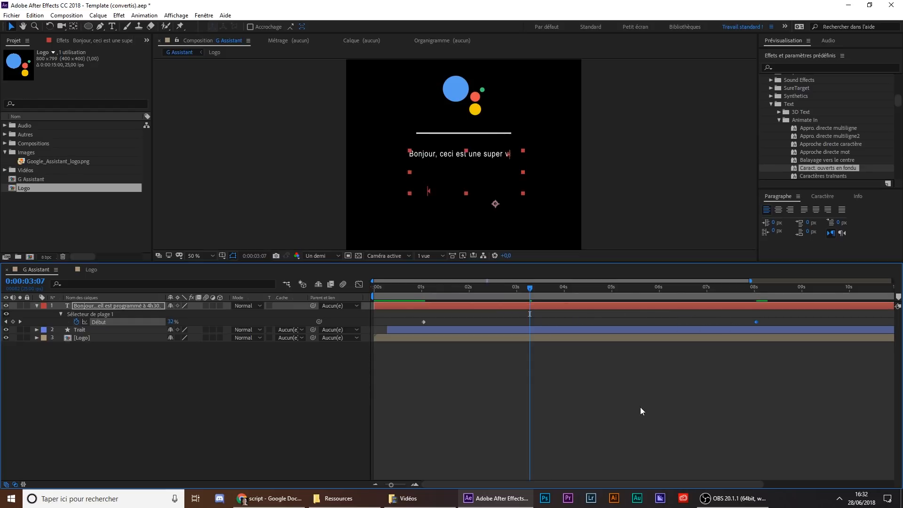
click(642, 413)
key(space)
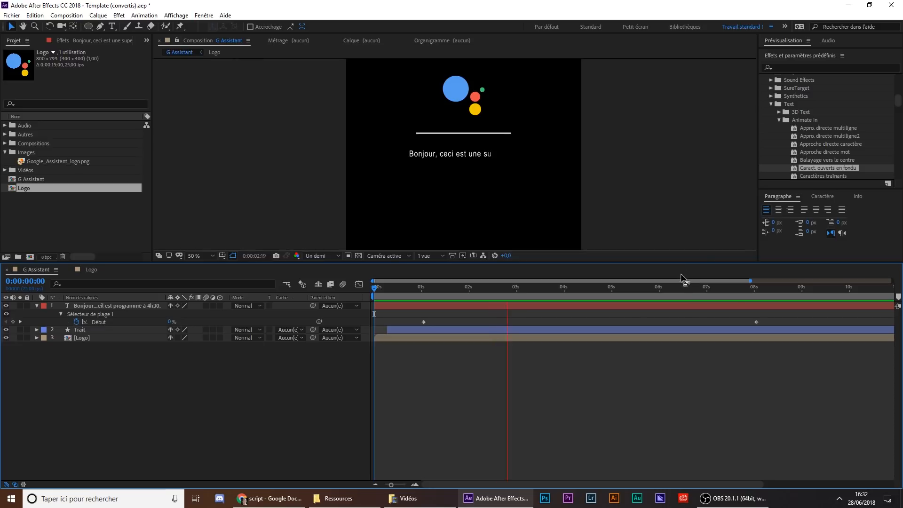
Move the last Début keyframe to about 6 s and scrub through the text reveal to 0:00:05:09
drag(757, 322, 660, 321)
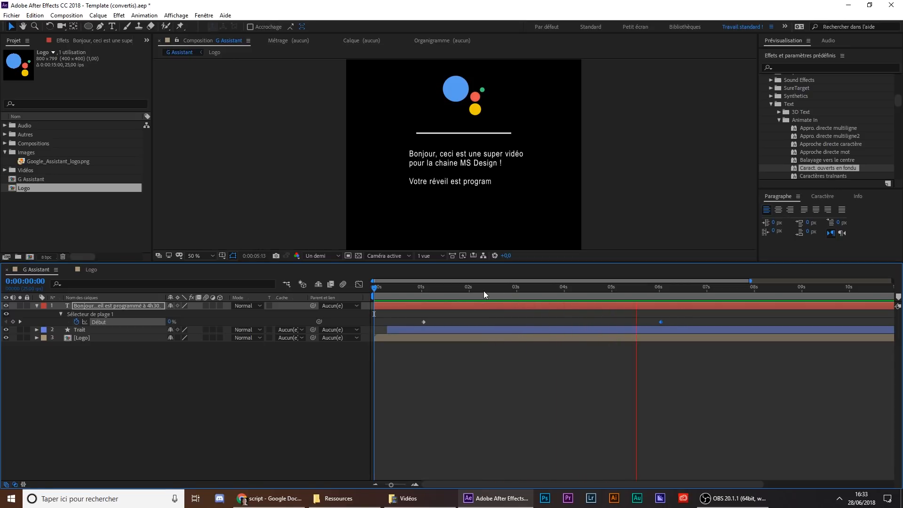
drag(498, 291, 628, 297)
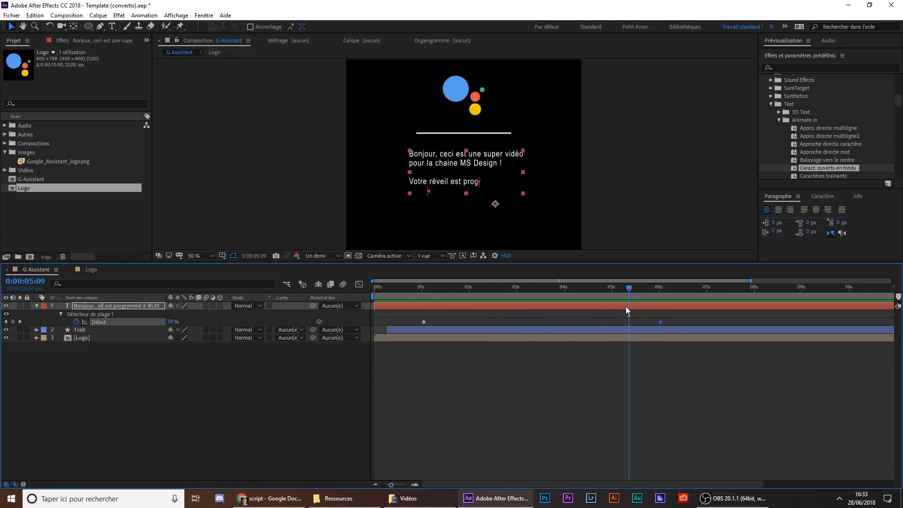
Save the project over the existing Template.aep in the Template folder
key(ctrl+s)
click(399, 258)
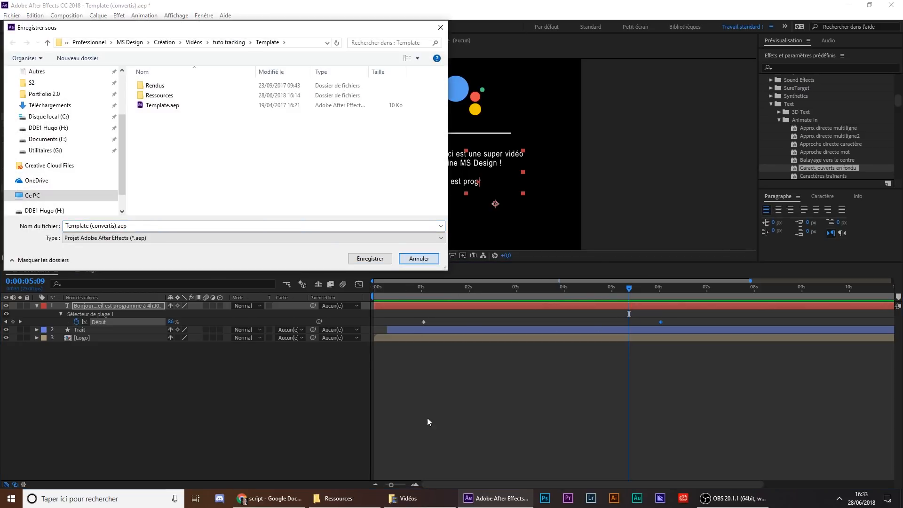
double_click(174, 105)
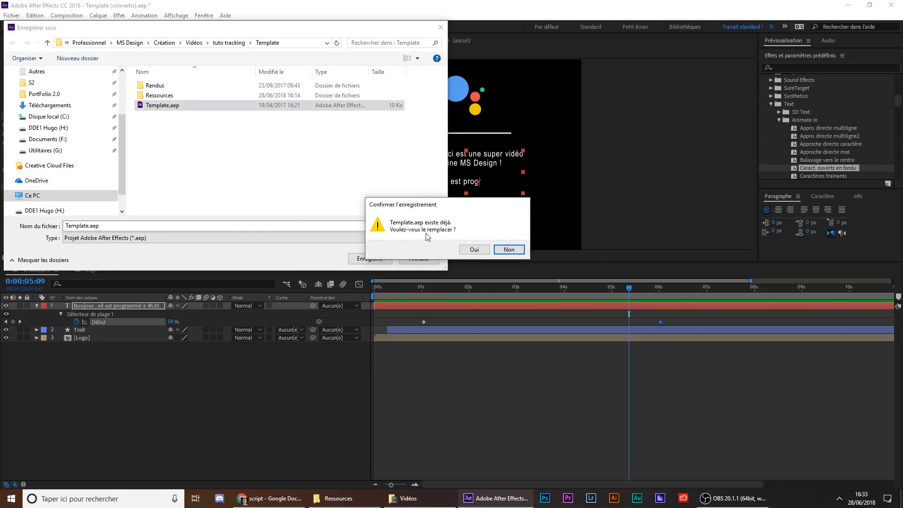
click(460, 250)
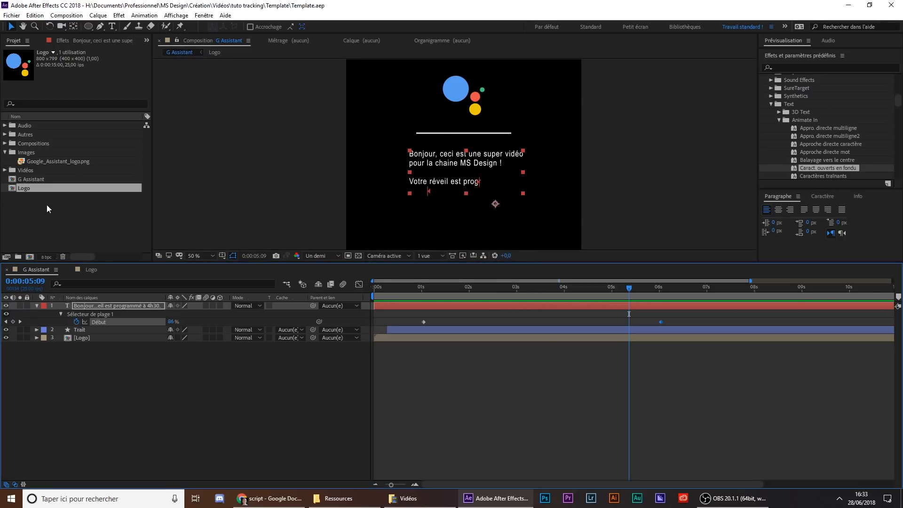
Move the G Assistant and Logo compositions into the project's Compositions folder and collapse the Images folder
drag(48, 200, 56, 147)
click(41, 162)
click(4, 152)
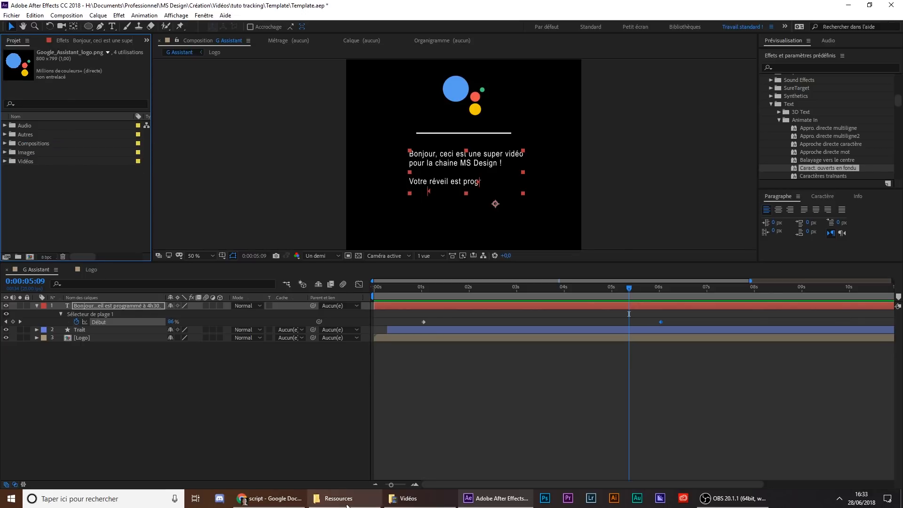
Check 43_4.mov from the Ressources folder in VLC with the volume lowered, and import it into the project's Vidéos folder
click(339, 498)
click(405, 165)
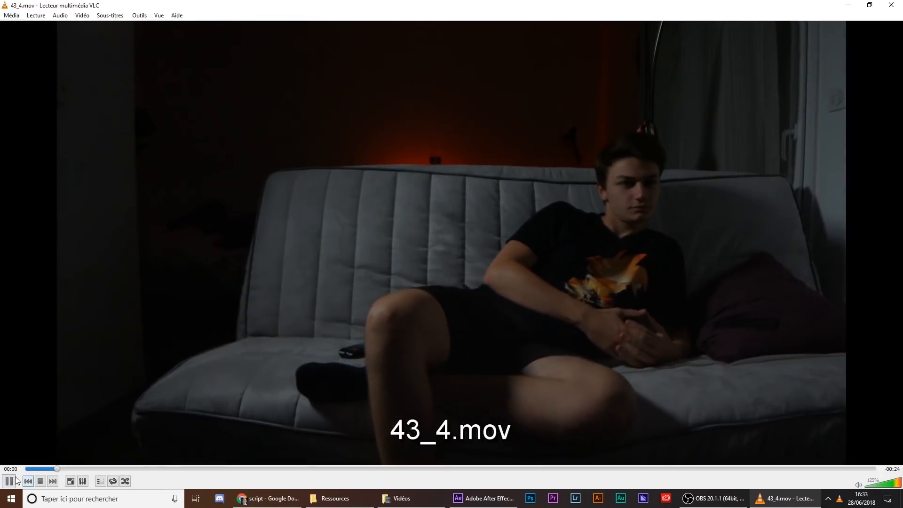
click(16, 479)
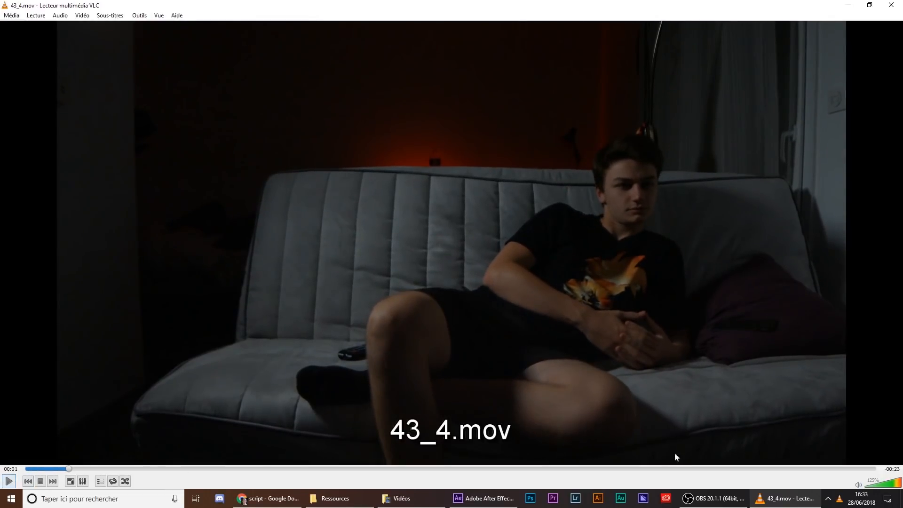
drag(893, 484, 871, 484)
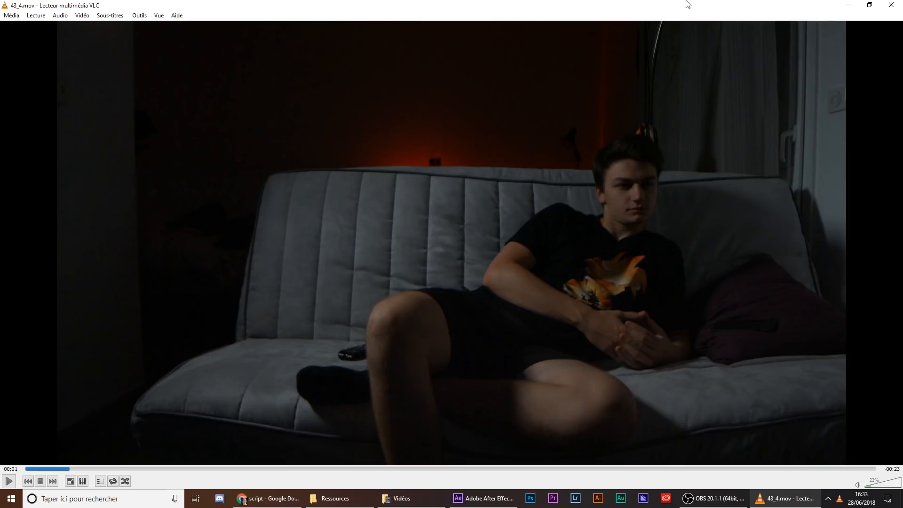
click(898, 6)
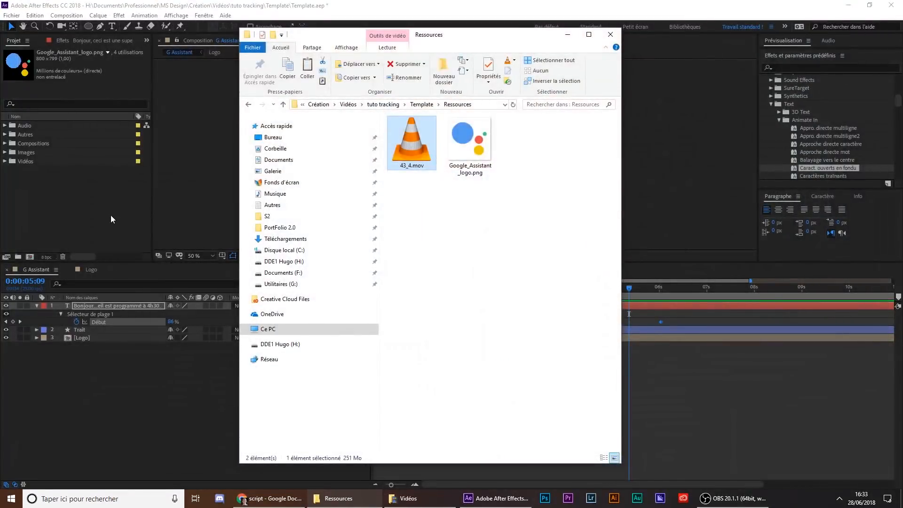
drag(409, 150, 56, 162)
click(81, 188)
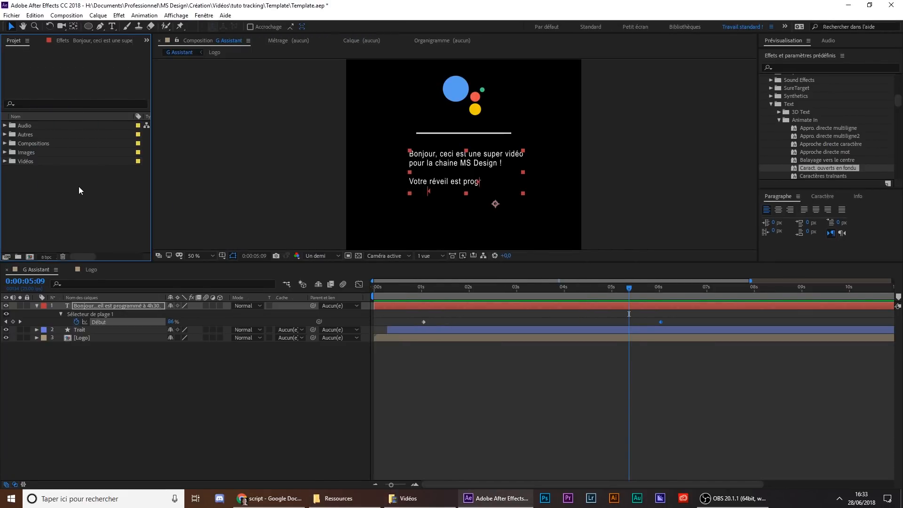
Create a composition named Montage final at 1920 × 1080 px with a duration of 0:00:01:00
right_click(19, 178)
click(26, 184)
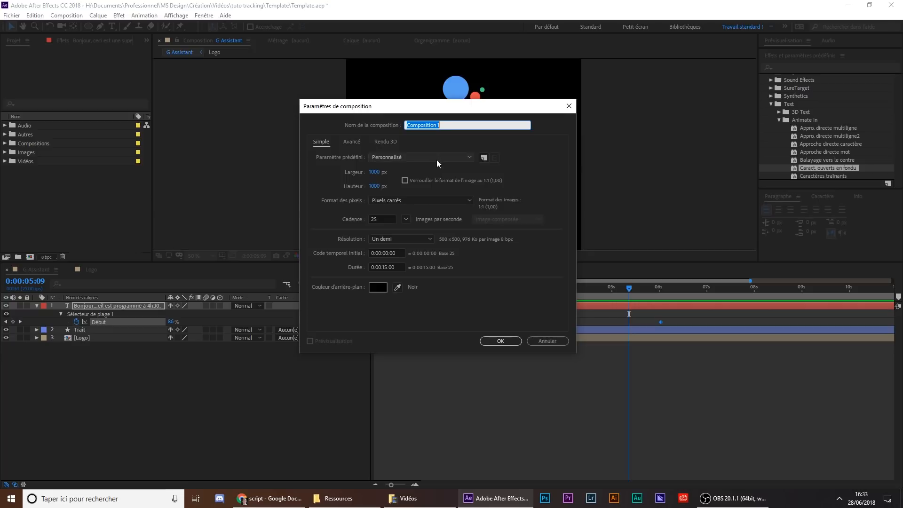
text(Montage final)
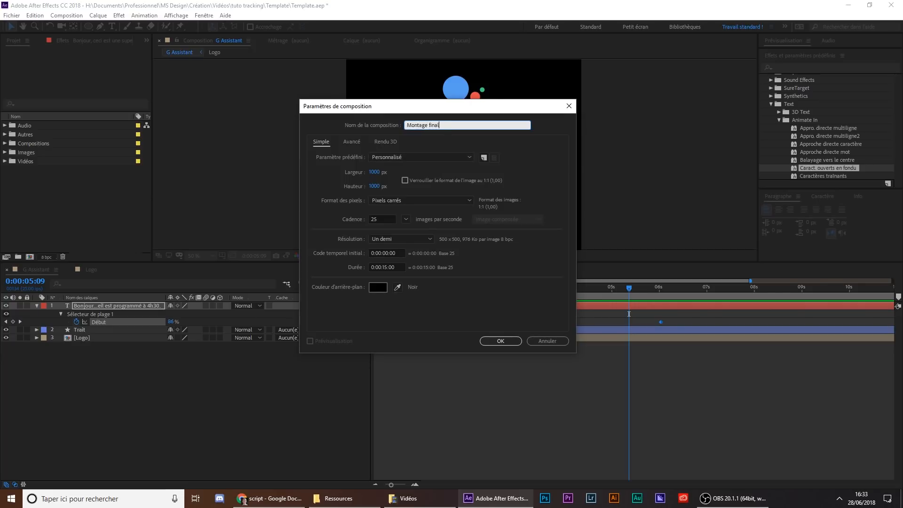
click(375, 173)
text(1920)
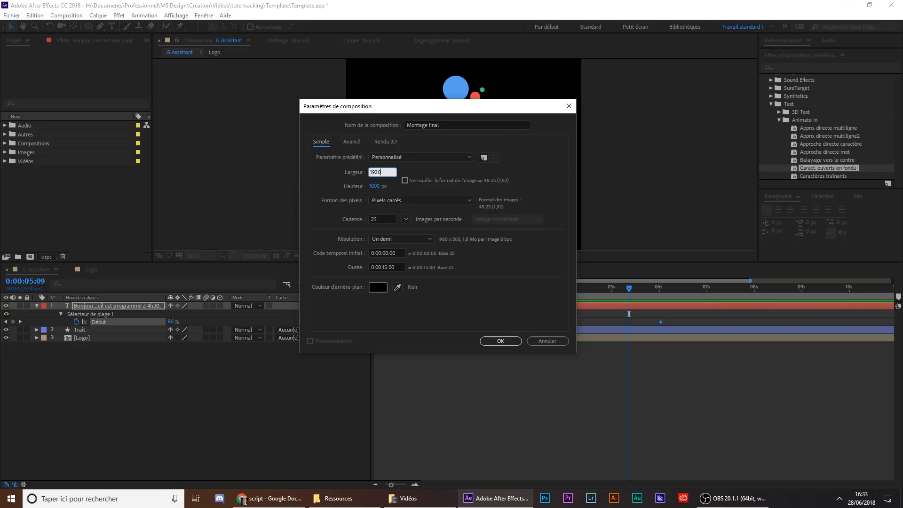
key(Tab)
click(375, 187)
text(1080)
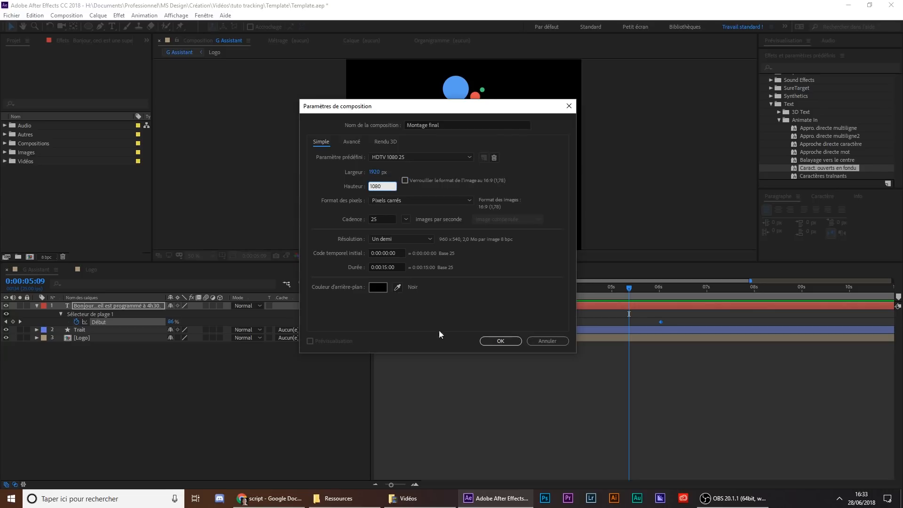
click(386, 266)
key(BackSpace)
key(Return)
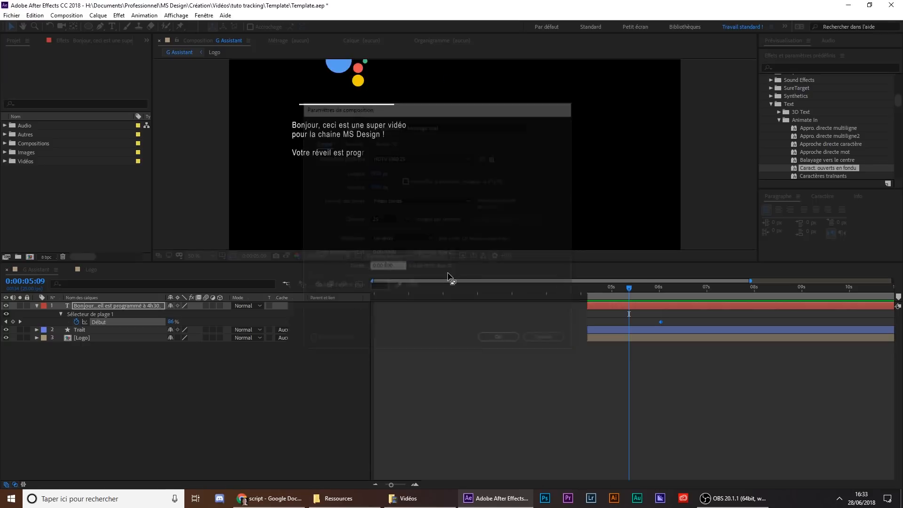
Set the Montage final composition's duration to 0:00:02:00
right_click(57, 175)
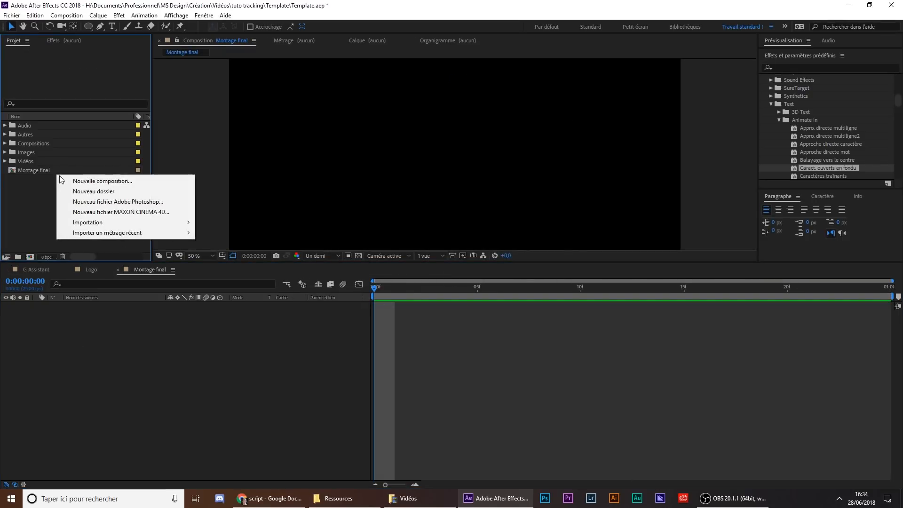
right_click(49, 169)
click(71, 173)
click(387, 266)
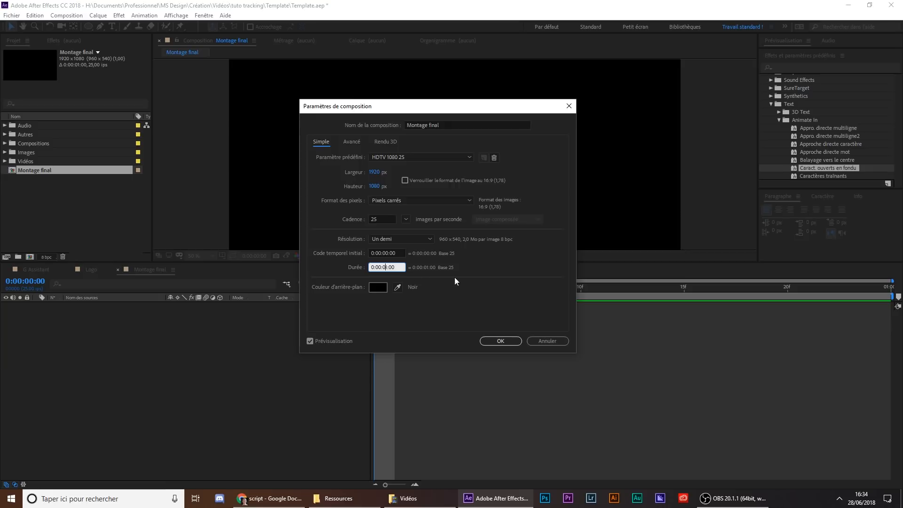
key(Return)
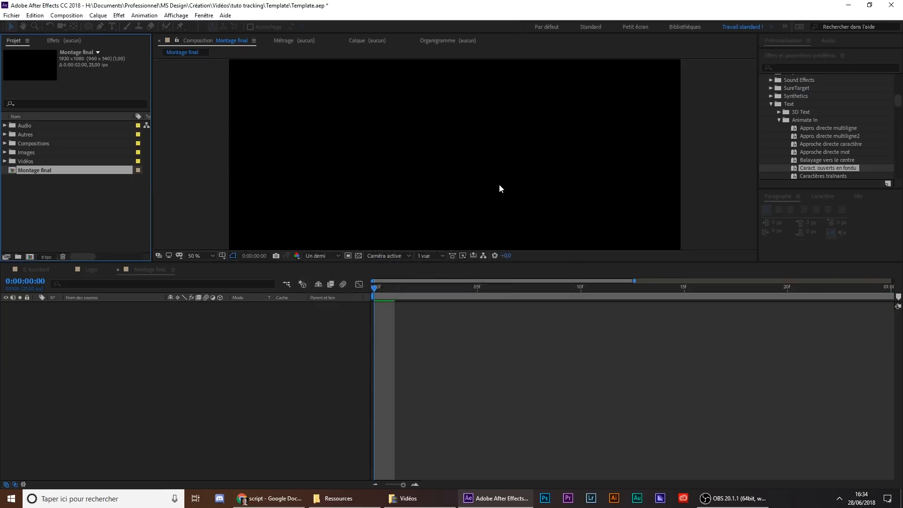
Set the Montage final composition's duration to 0:00:20:00
right_click(28, 169)
click(47, 183)
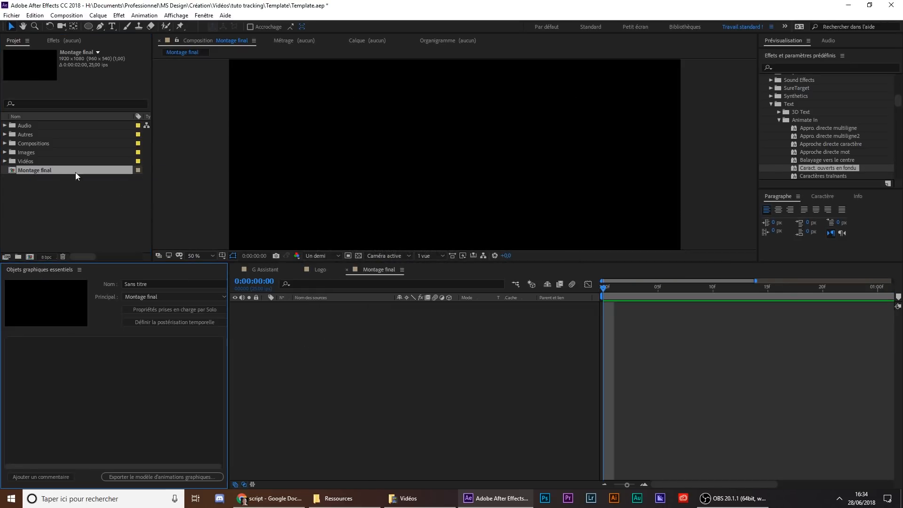
right_click(57, 171)
click(61, 174)
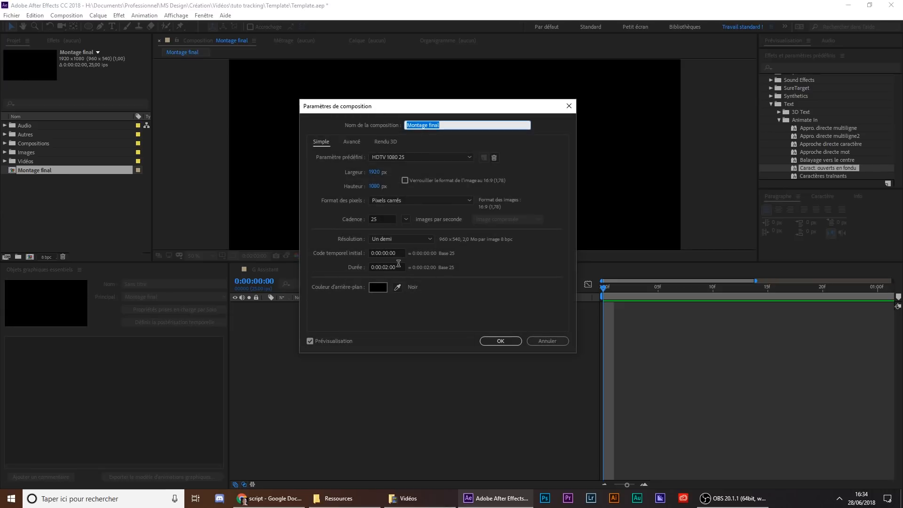
click(385, 266)
key(BackSpace)
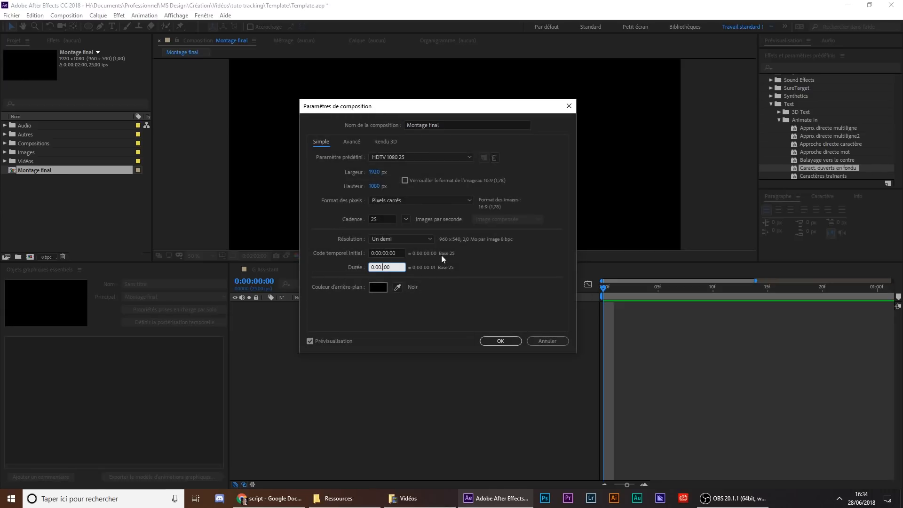
text(20:)
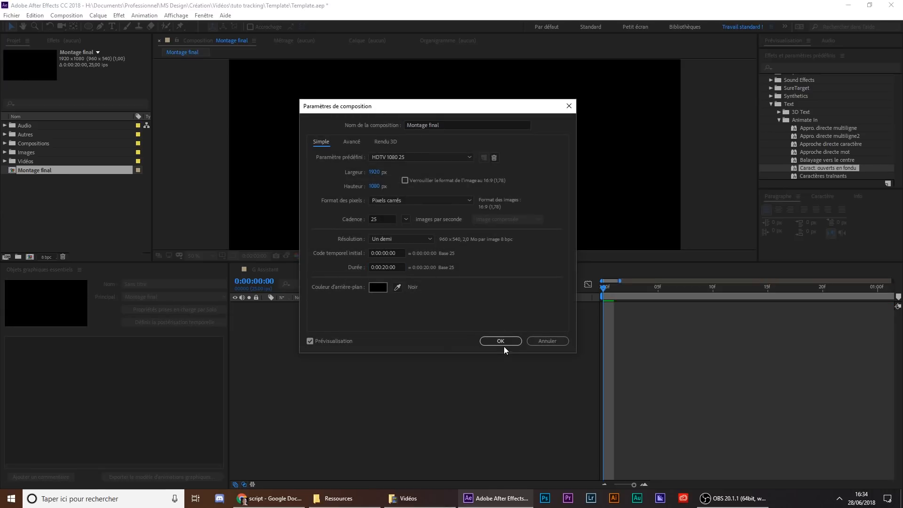
click(501, 342)
Dock the Objets graphiques essentiels panel beside the composition viewer and close it
drag(47, 272, 162, 41)
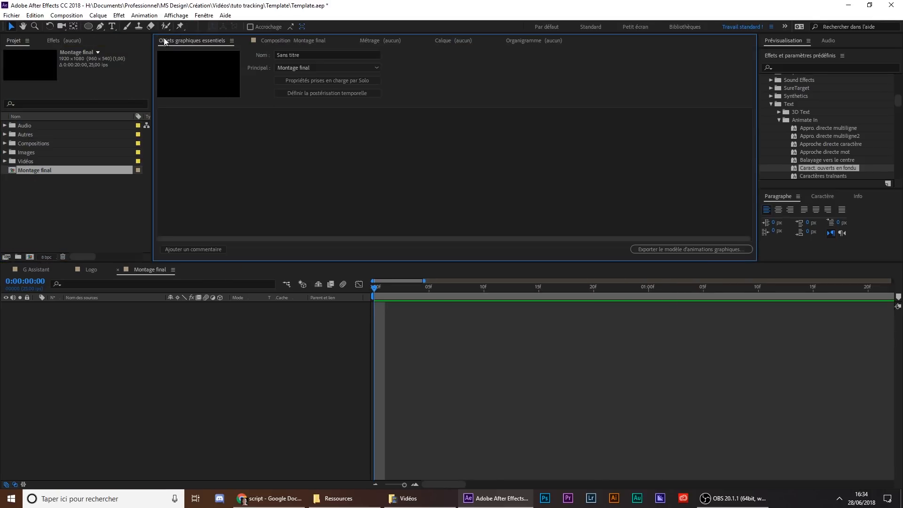
click(232, 41)
click(263, 45)
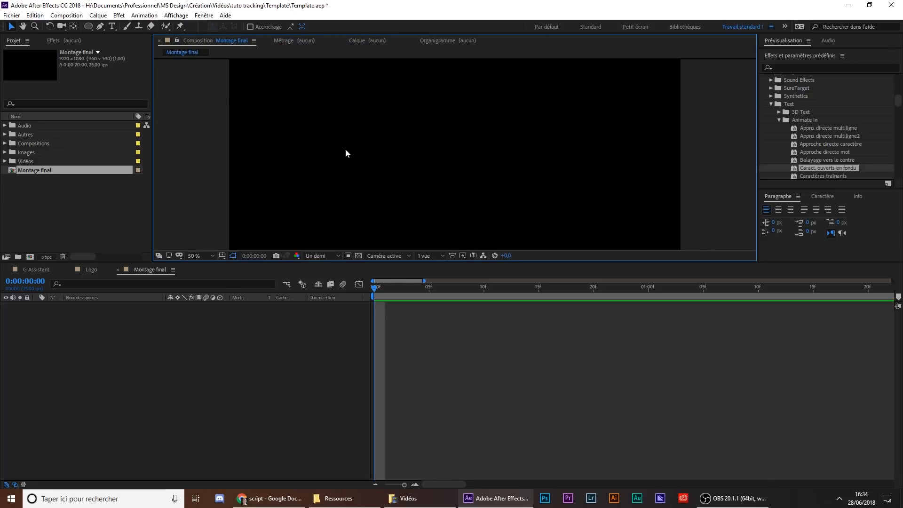
Add 43_4.mov from the Vidéos folder to the Montage final timeline at 0 s and preview the footage
click(5, 162)
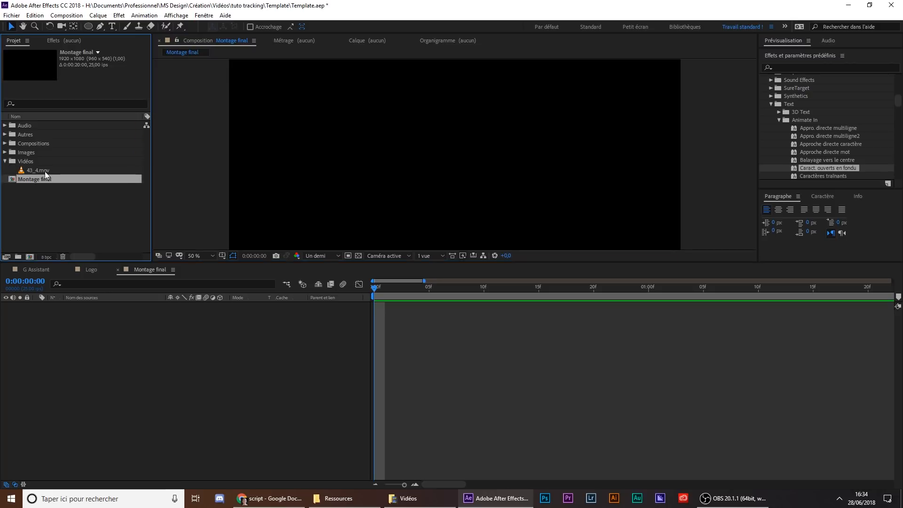
click(32, 170)
drag(39, 173, 399, 306)
key(space)
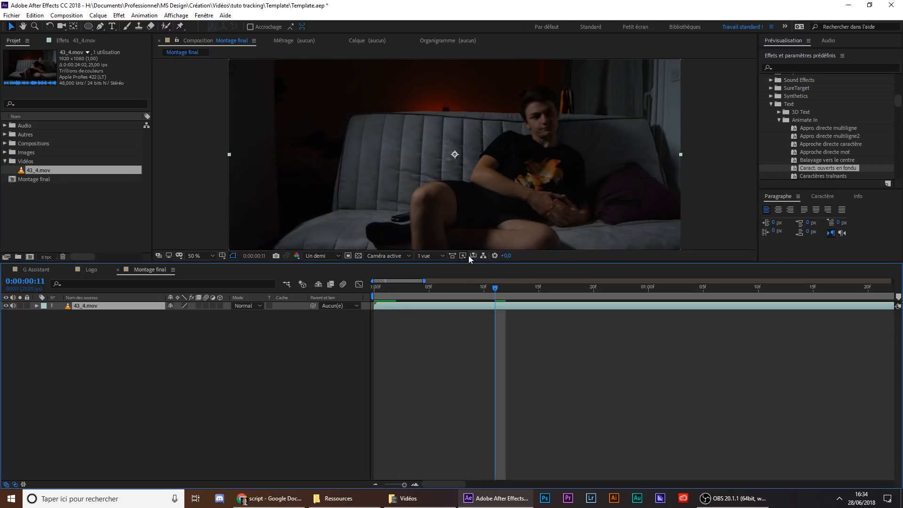
key(space)
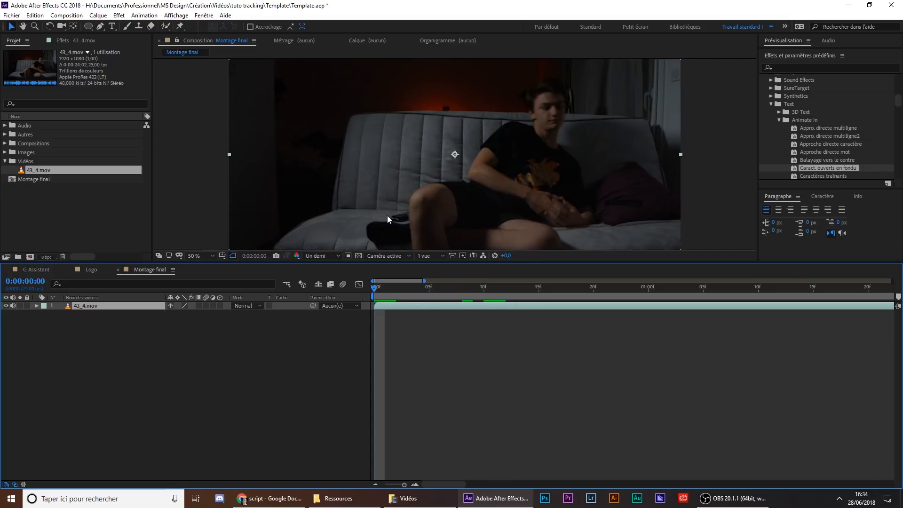
key(space)
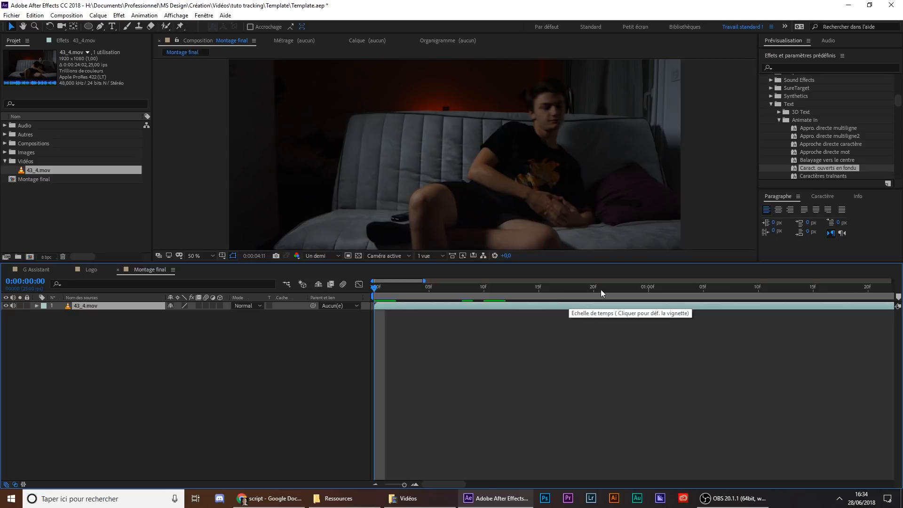
Cut the 43_4.mov layer's footage before 0:00:06:09 and move the remaining part to the start of the composition
scroll(597, 308, down, 5)
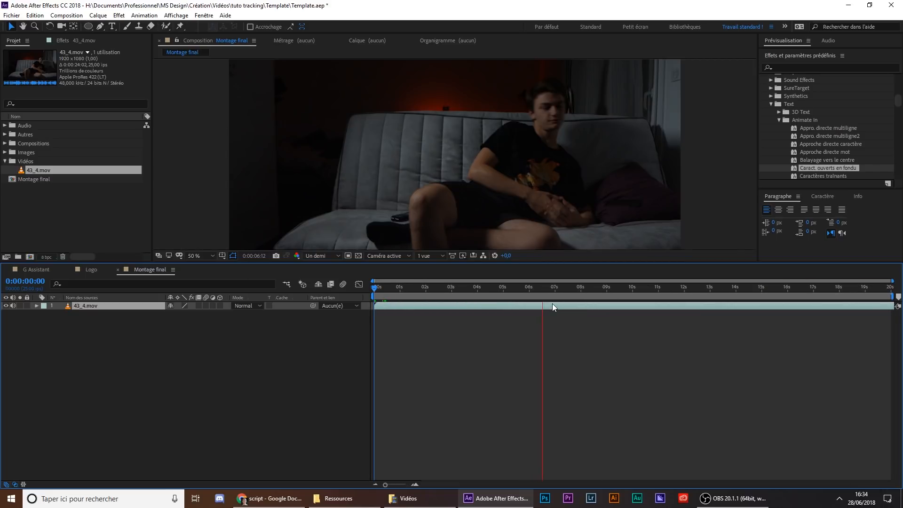
click(559, 292)
drag(559, 292, 539, 294)
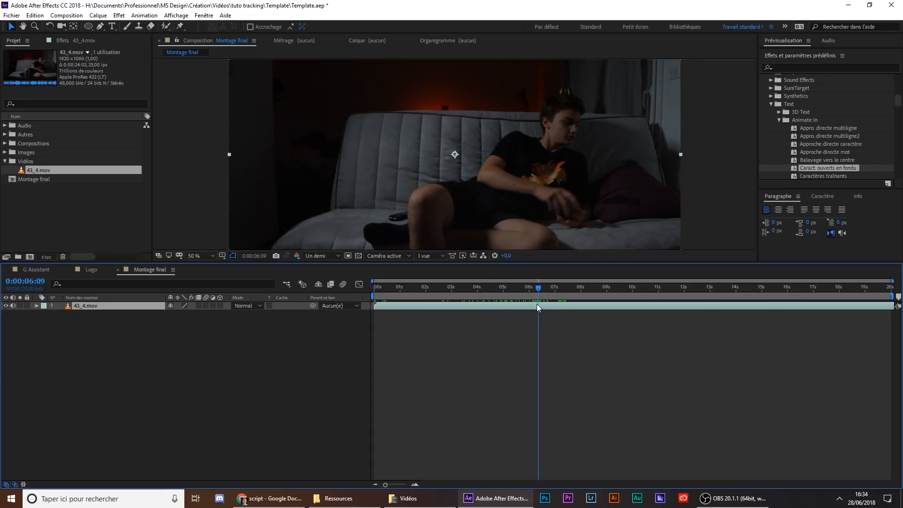
key(ctrl+shift+d)
click(532, 312)
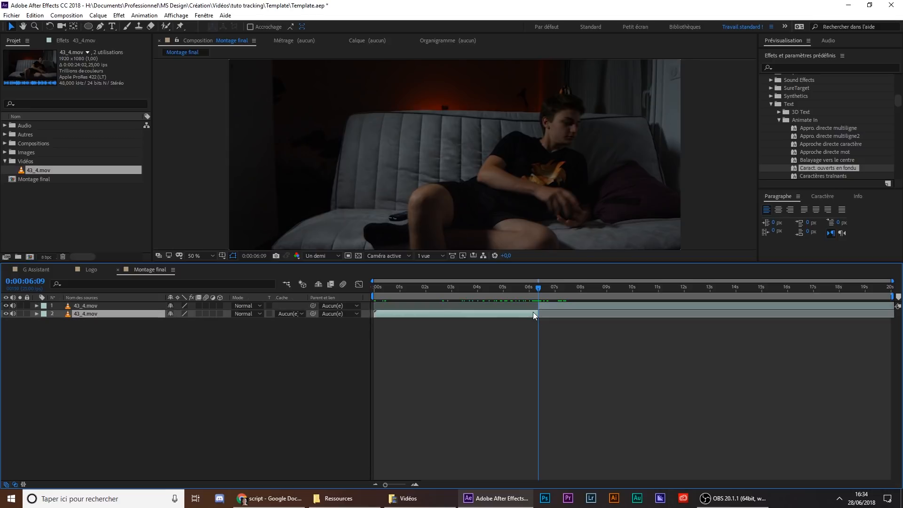
key(Delete)
drag(548, 307, 290, 291)
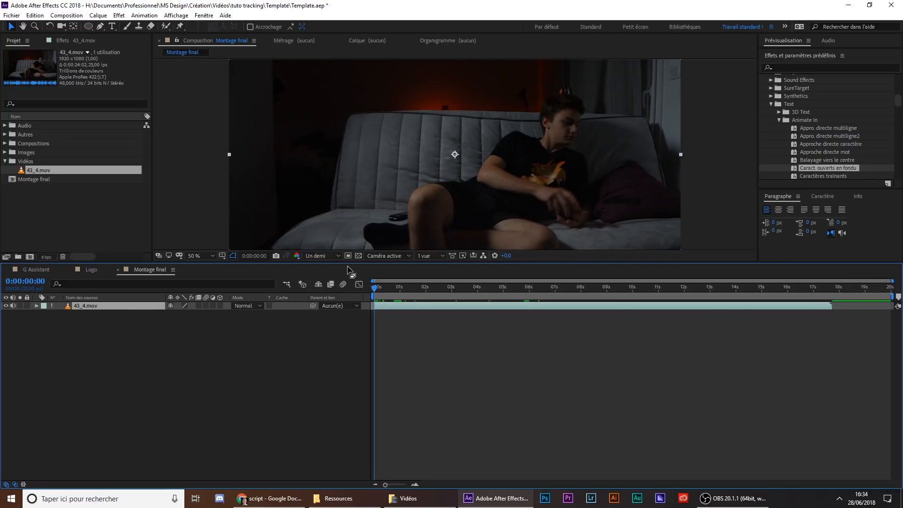
Enlarge the composition viewer, fit the whole frame in it and preview the trimmed clip from the start
drag(336, 262, 354, 340)
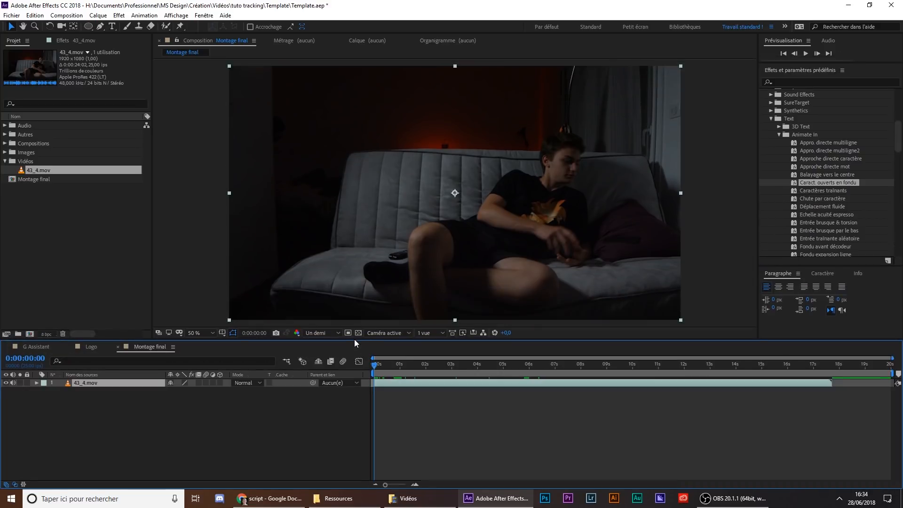
click(207, 334)
click(213, 170)
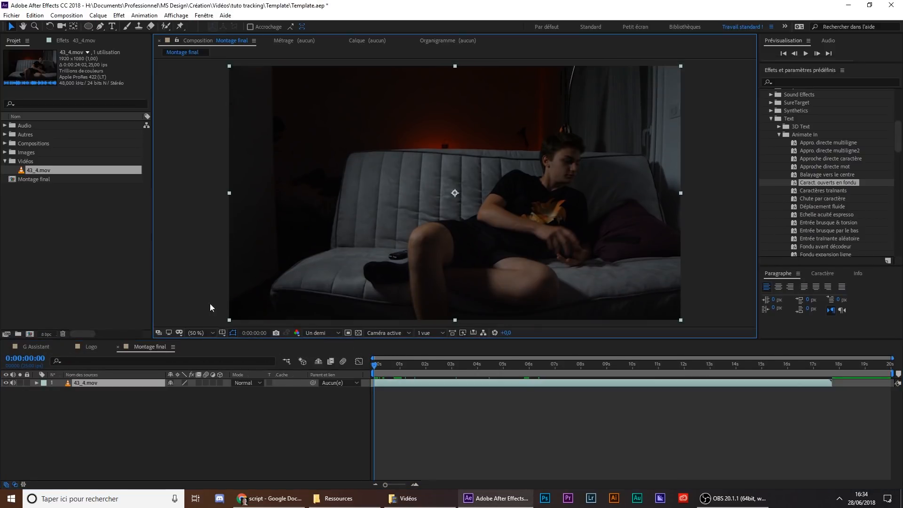
click(199, 334)
click(219, 176)
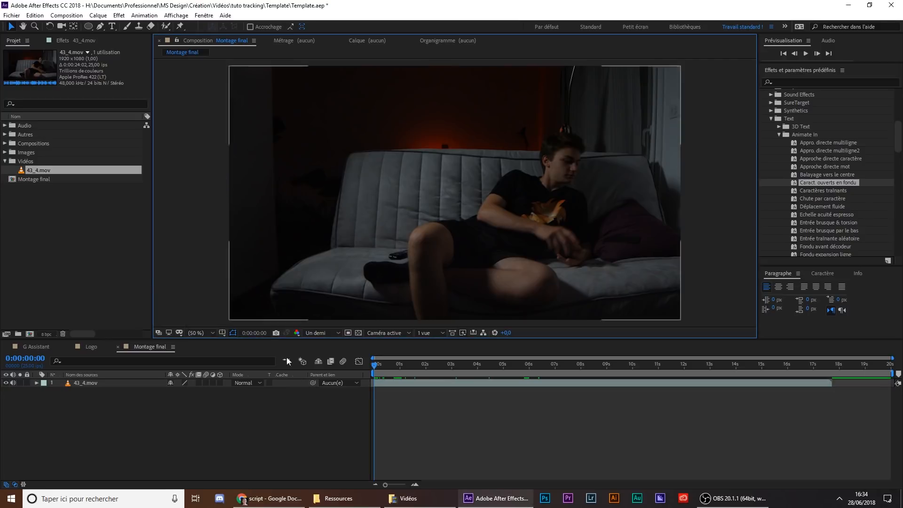
key(space)
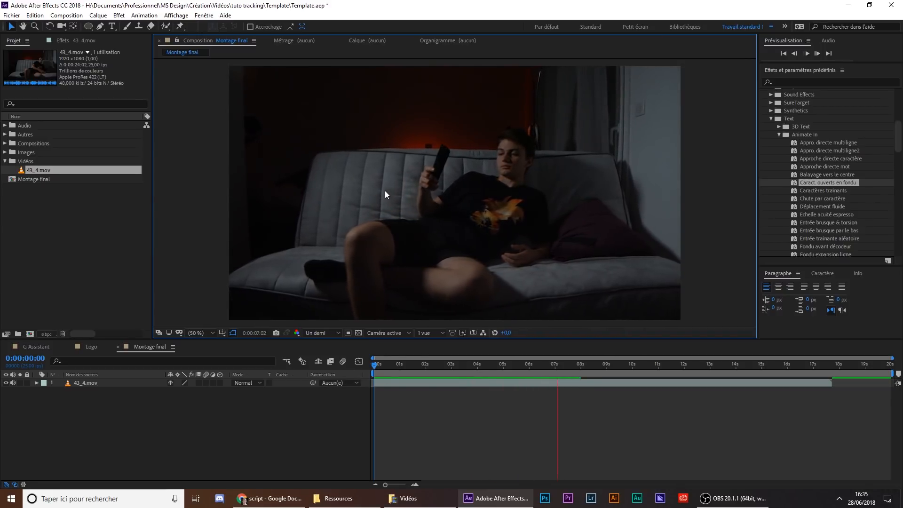
Examine the sofa seams in the Montage final footage at 0:00:00:15 for a contrasted detail suitable for tracking
drag(439, 371, 384, 366)
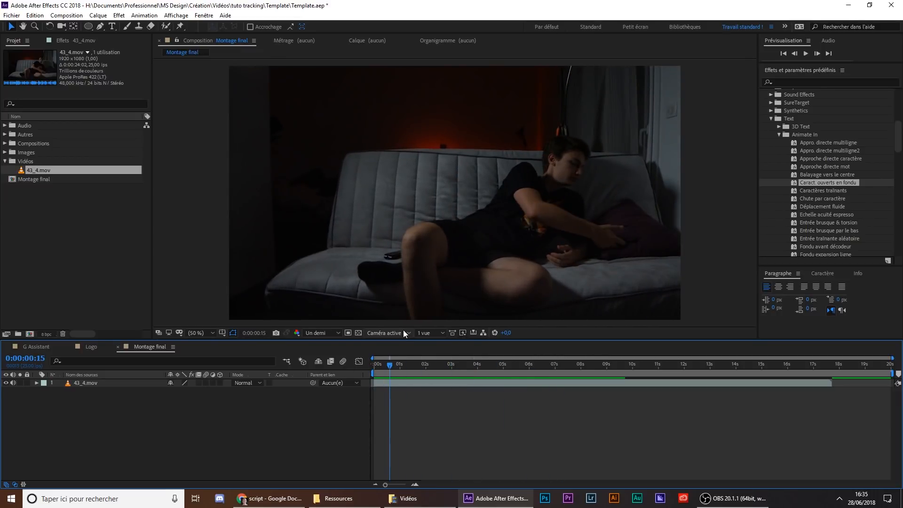
click(441, 371)
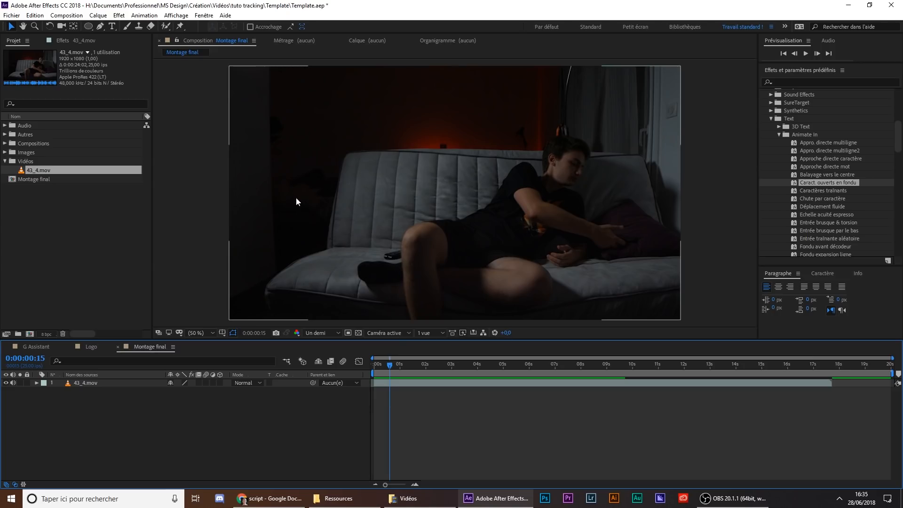
scroll(362, 158, up, 6)
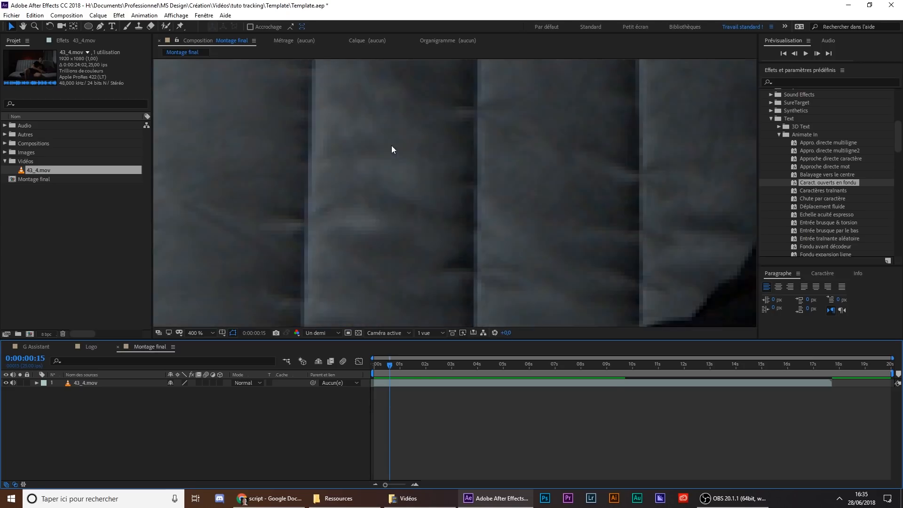
scroll(397, 160, down, 6)
scroll(475, 193, up, 2)
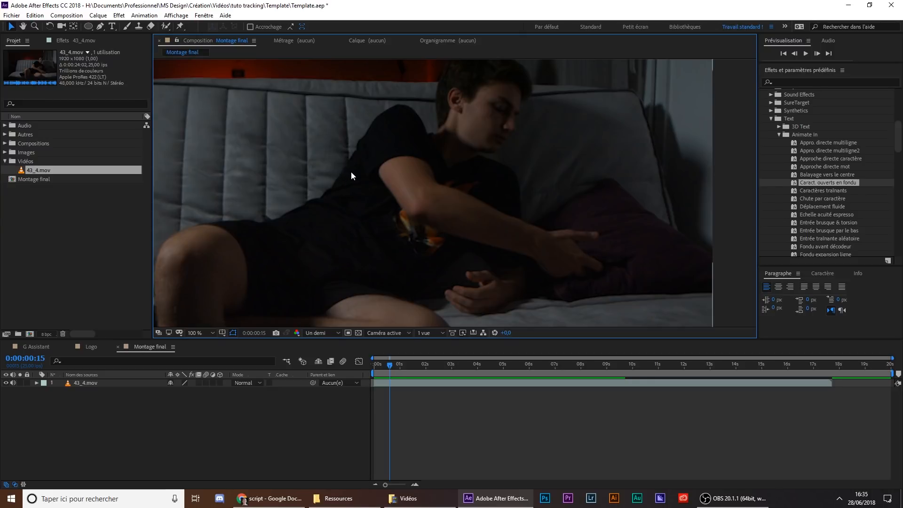
scroll(552, 253, up, 4)
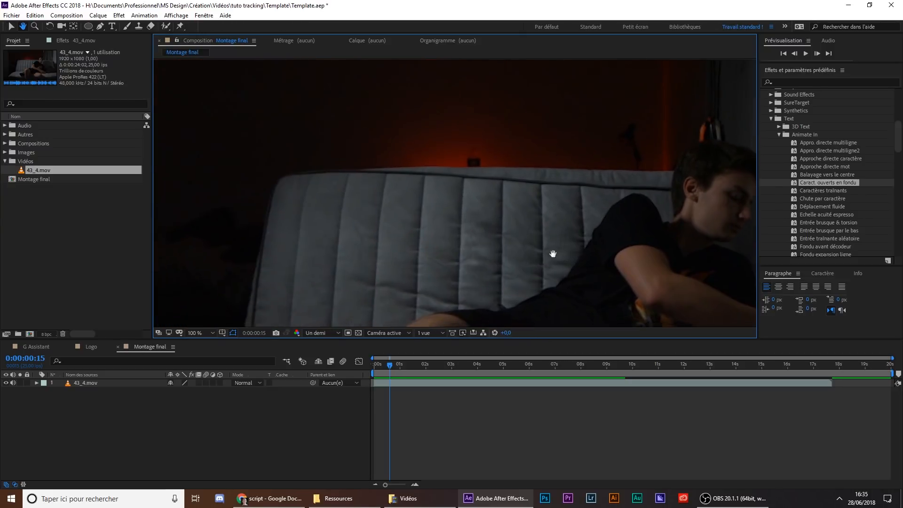
scroll(485, 142, down, 4)
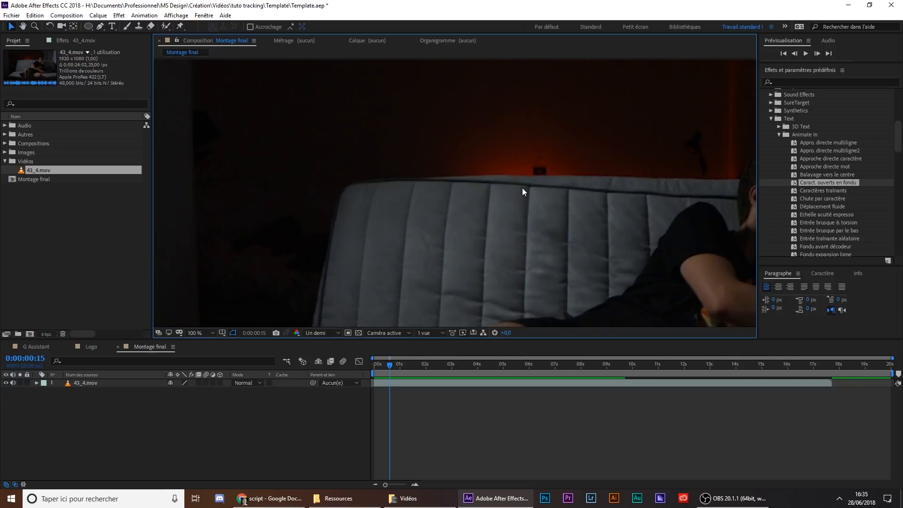
scroll(523, 188, down, 2)
scroll(452, 282, up, 4)
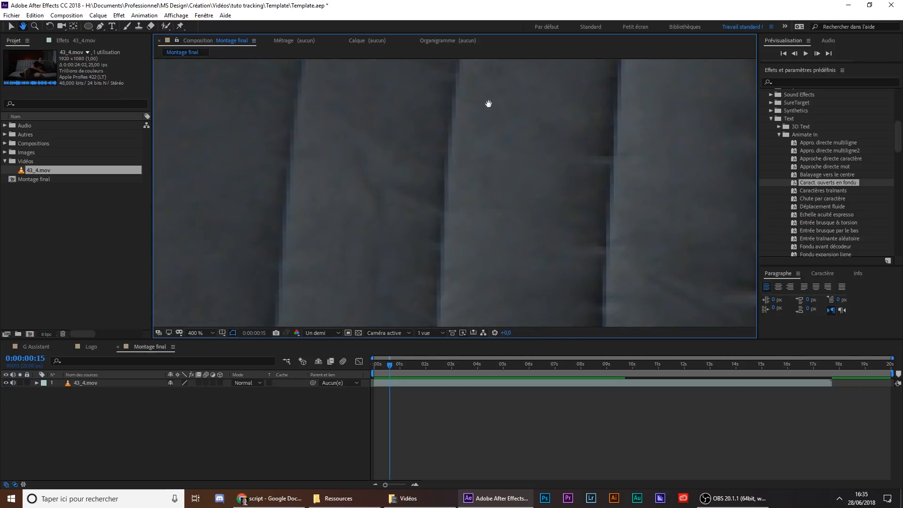
scroll(517, 198, down, 4)
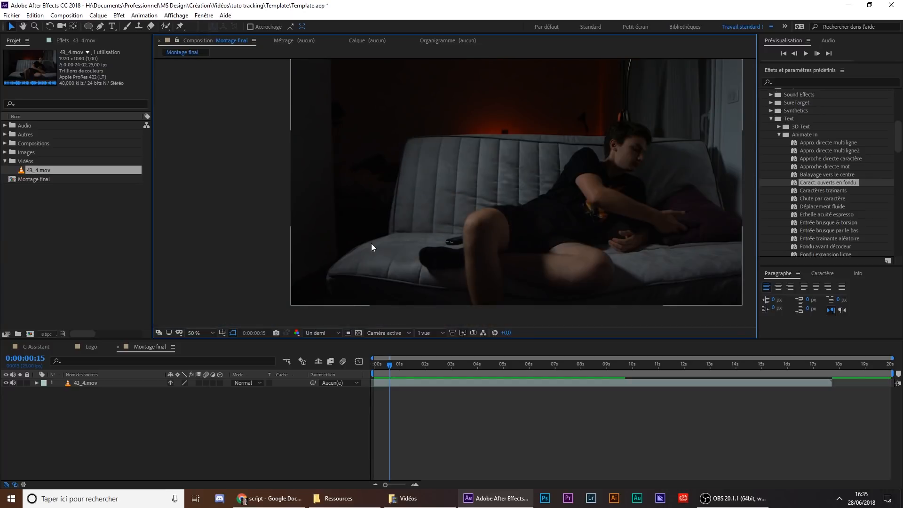
scroll(486, 128, up, 6)
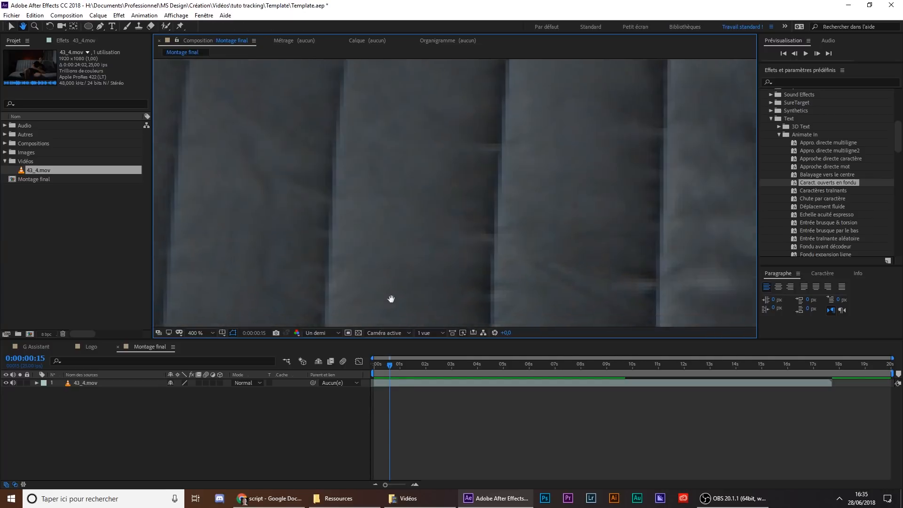
key(v)
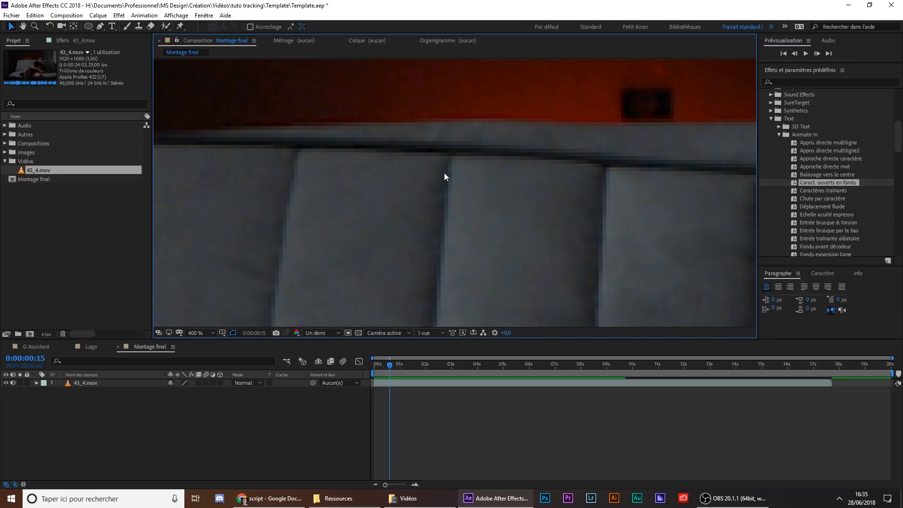
scroll(444, 173, down, 8)
scroll(473, 292, up, 6)
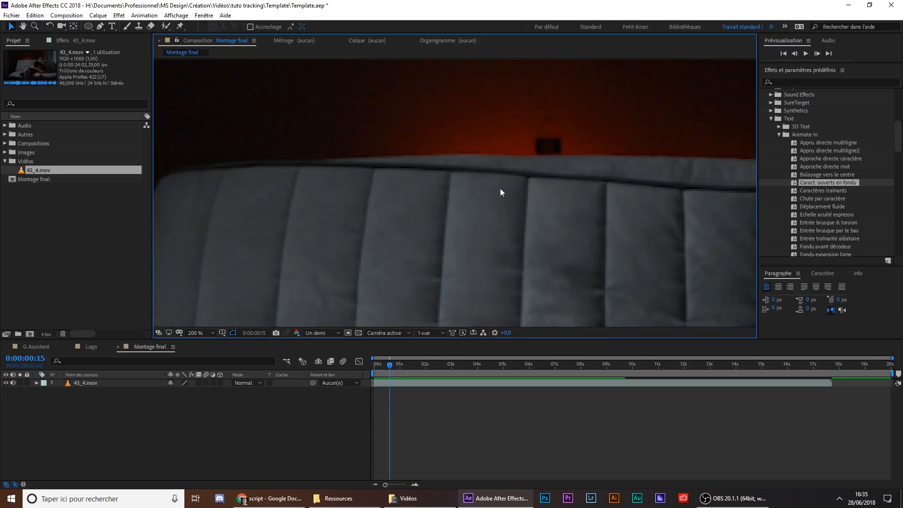
drag(562, 216, 506, 221)
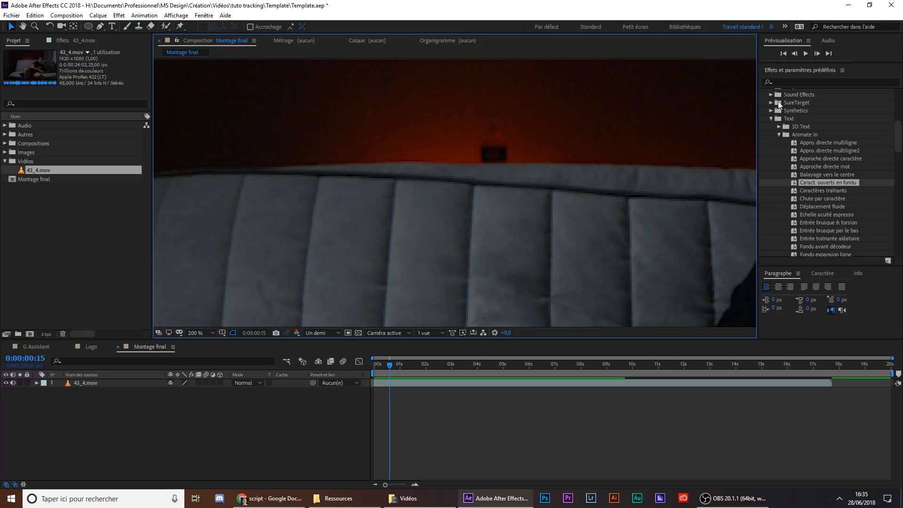
Show the Info panel and start motion tracking (Suivi de mouvement) on the 43_4.mov layer
click(858, 273)
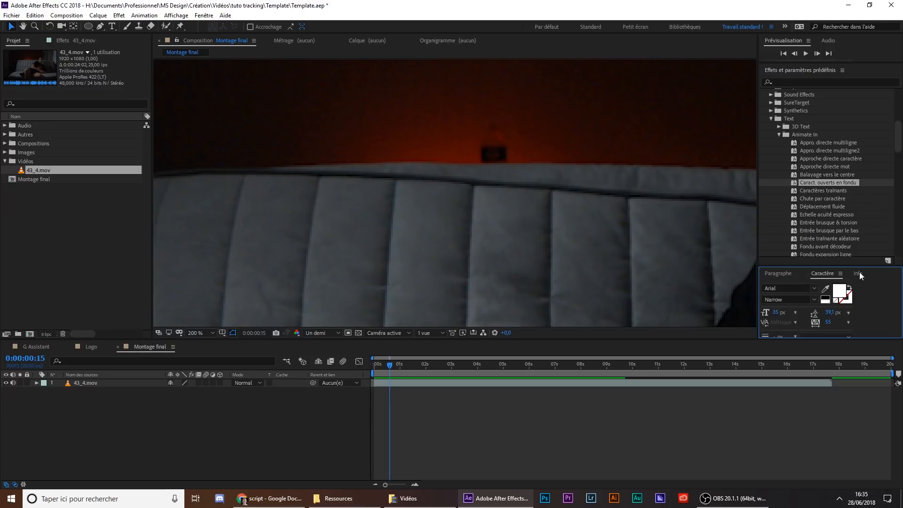
click(144, 15)
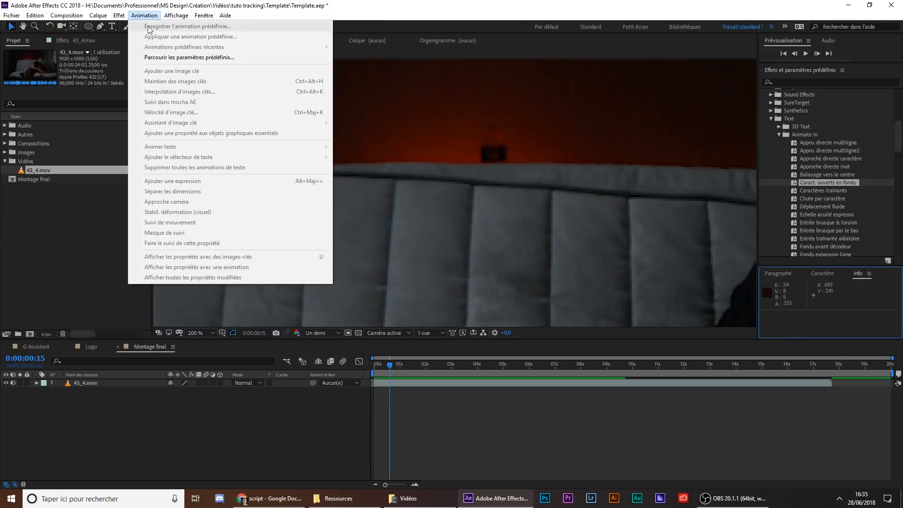
click(403, 385)
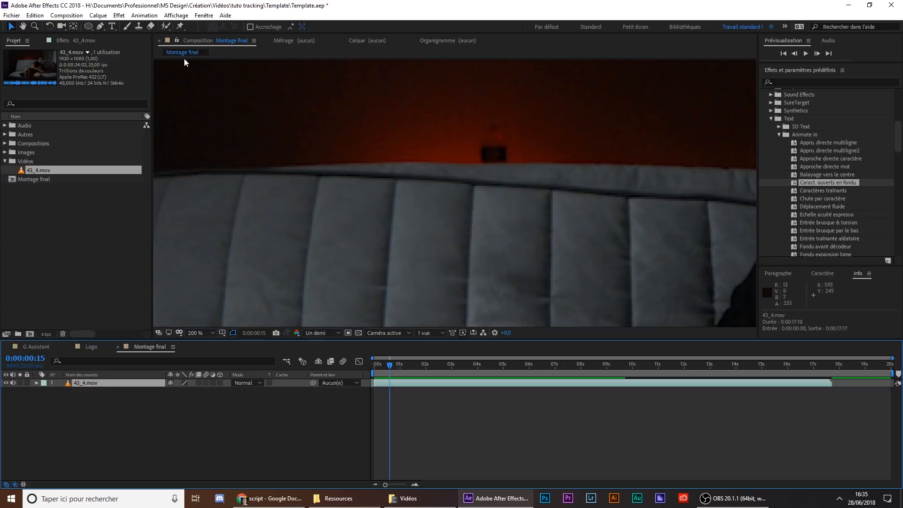
click(144, 15)
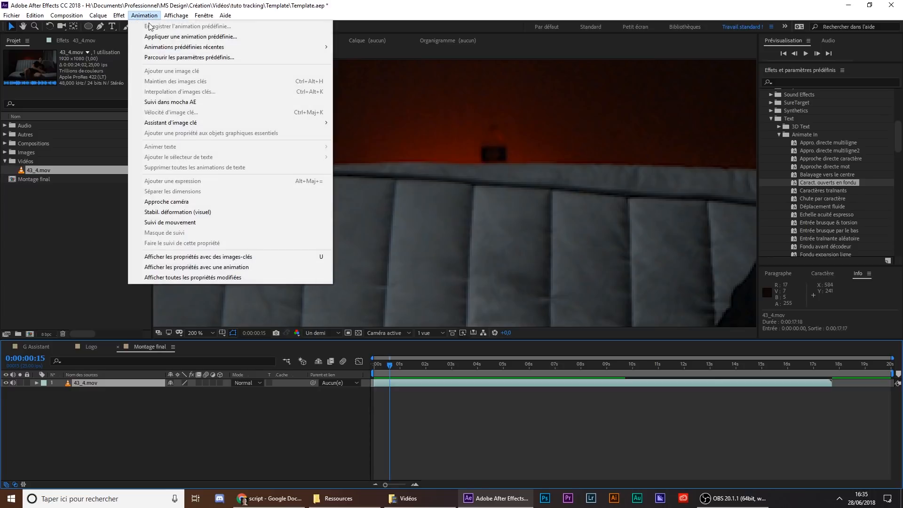
click(215, 222)
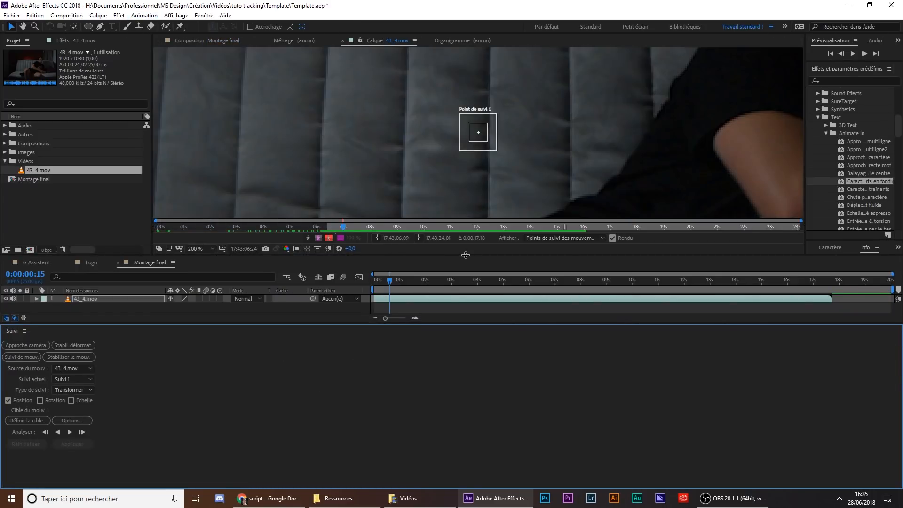
Dock the Suivi panel in the group with Caractère and Info, and widen that group
drag(466, 255, 476, 295)
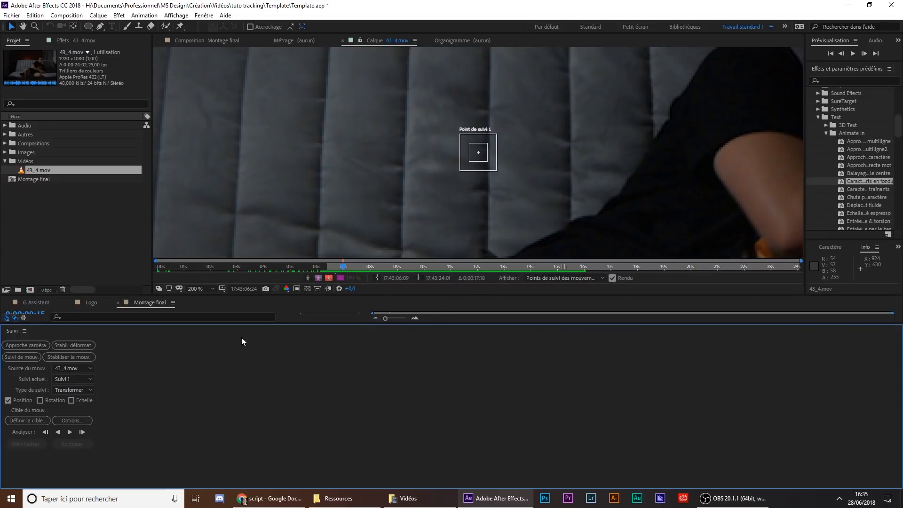
drag(12, 336, 845, 161)
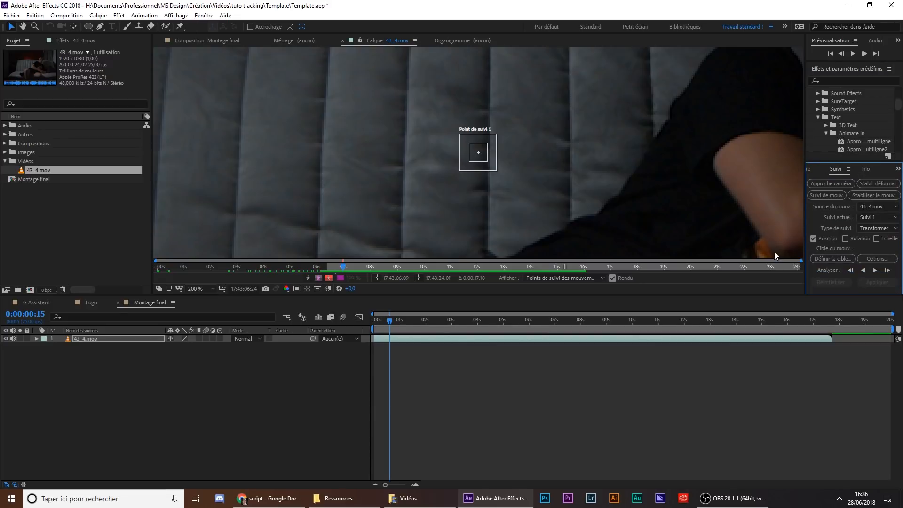
drag(805, 243, 776, 243)
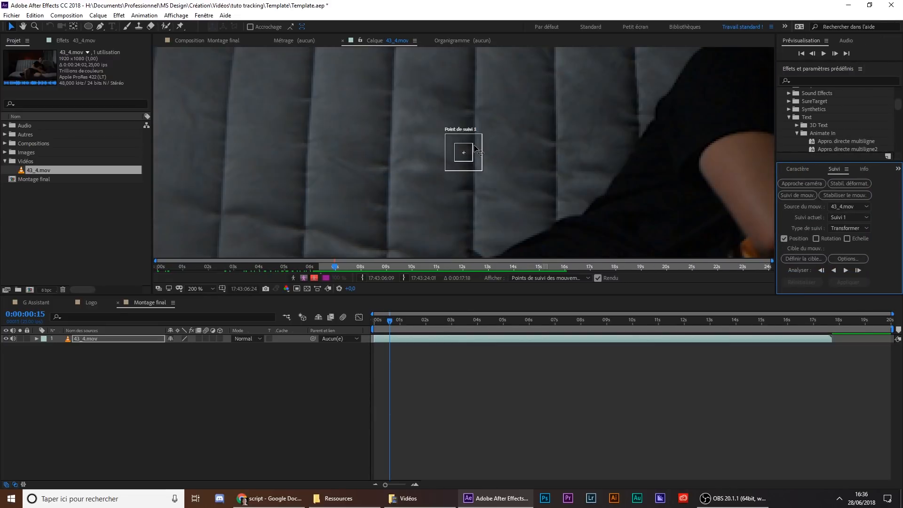
Move Point de suivi 1 up to the seam just below the sofa back's upper edge
mouse_move(473, 153)
mouse_down()
mouse_move(464, 134)
mouse_move(465, 152)
mouse_up()
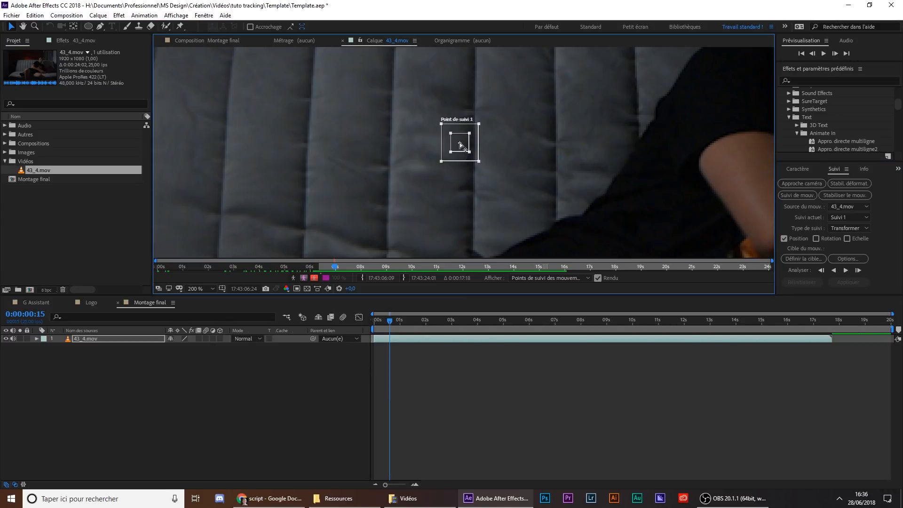
drag(409, 87, 441, 154)
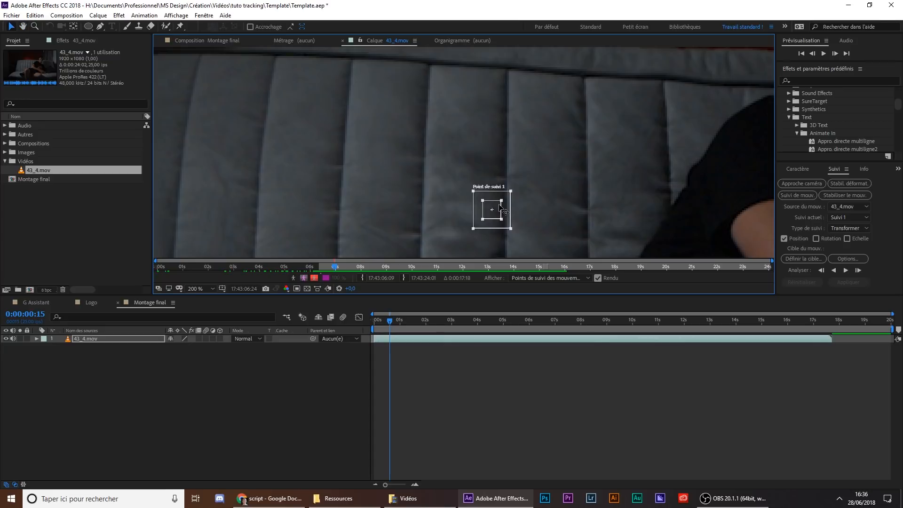
drag(498, 204, 473, 165)
scroll(473, 164, up, 2)
scroll(470, 164, down, 4)
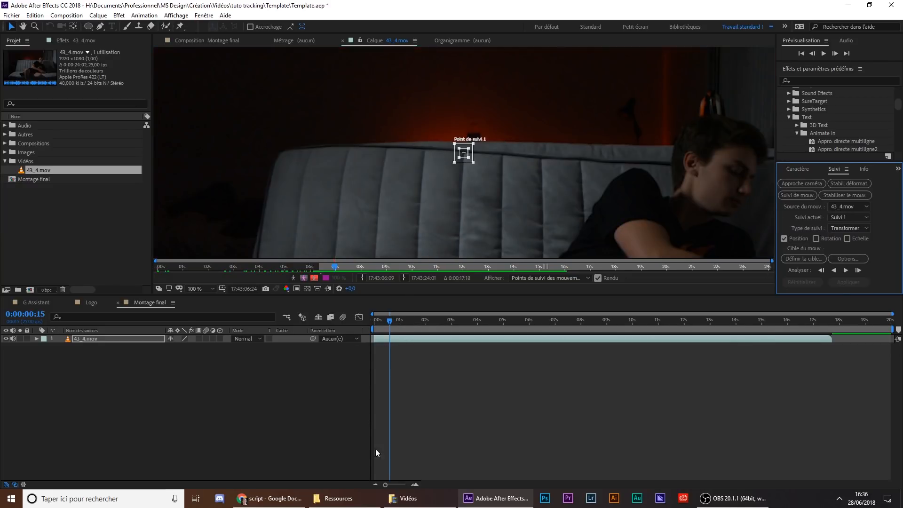
Centre Point de suivi 1 on the junction of seam and sofa edge, and shrink its feature and search regions
click(417, 337)
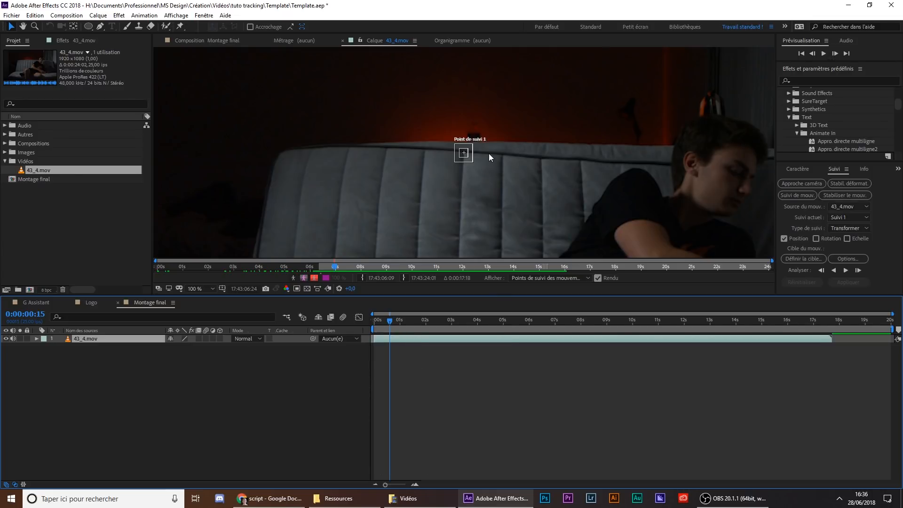
click(475, 144)
scroll(462, 157, up, 4)
drag(465, 160, 412, 195)
scroll(338, 174, up, 1)
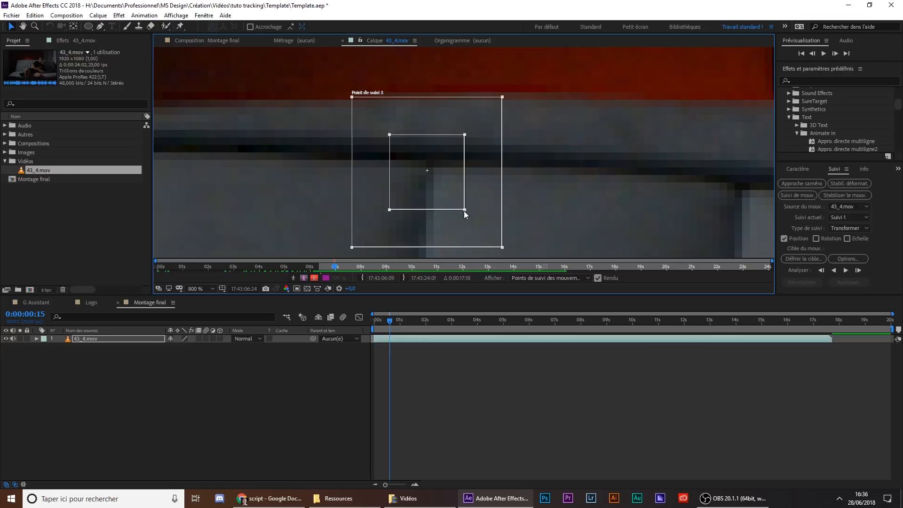
drag(464, 210, 436, 168)
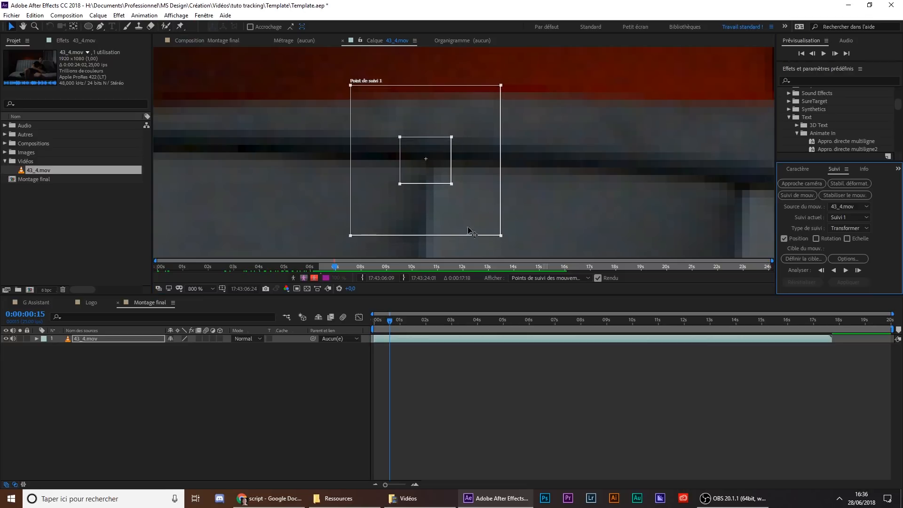
drag(500, 236, 481, 212)
Return to 0:00:00:00 and reposition Point de suivi 1 on the same seam junction of the sofa
key(comma)
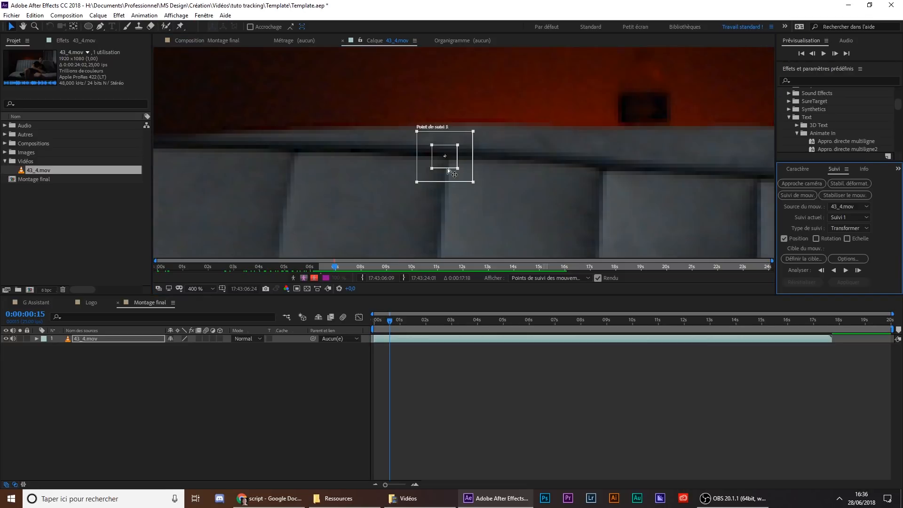
key(comma)
key(comma)
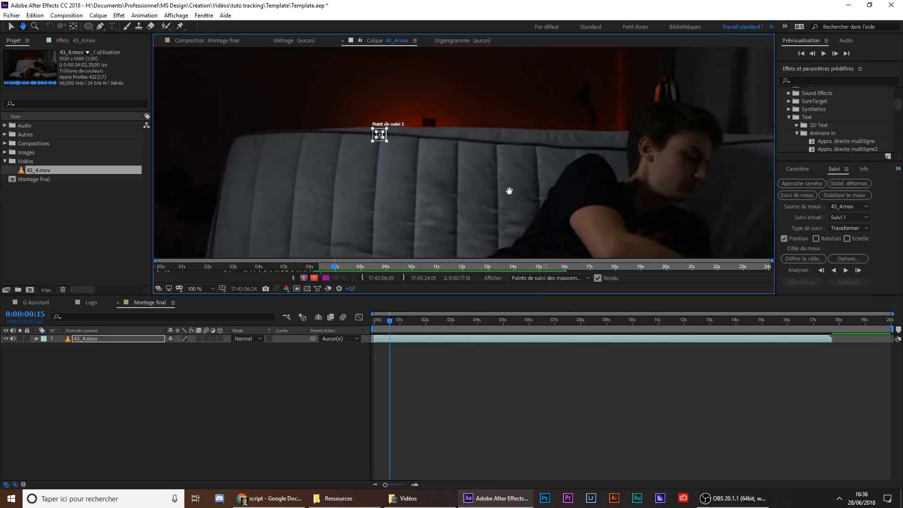
drag(402, 326, 366, 326)
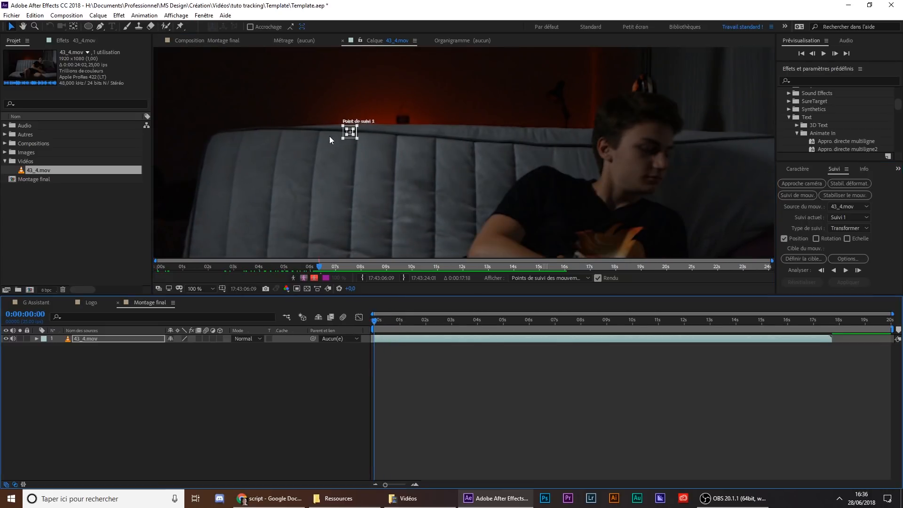
key(period)
key(period)
drag(483, 173, 510, 175)
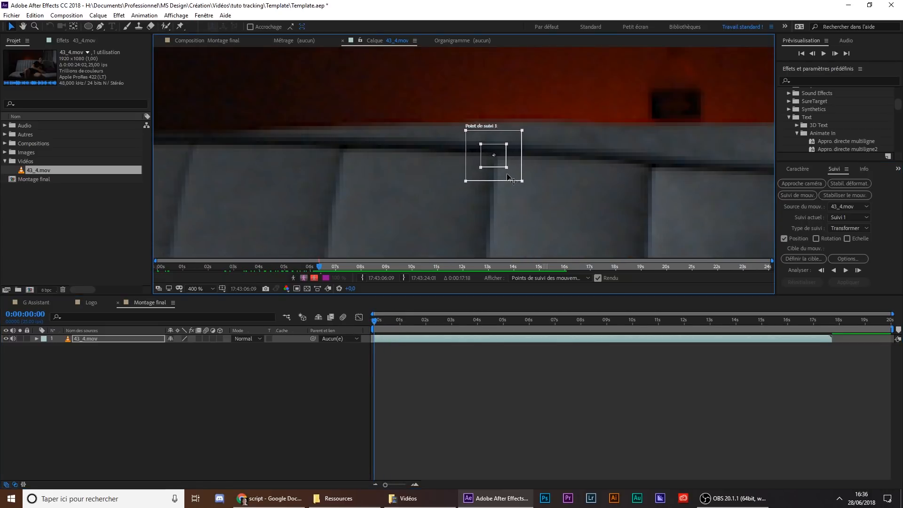
Analyse the tracked motion forward from the start to 0:00:16:24 and inspect the resulting track path
scroll(534, 181, down, 1)
key(space)
drag(588, 204, 525, 190)
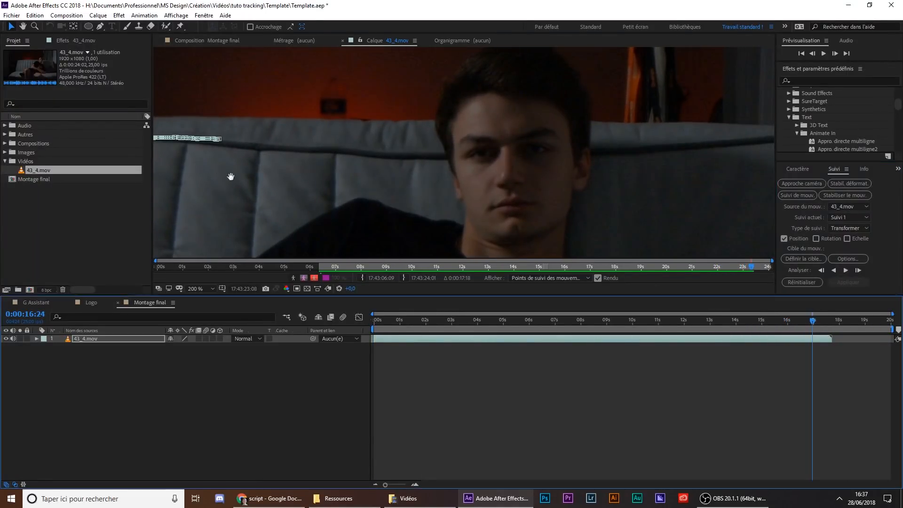
drag(230, 177, 654, 195)
scroll(450, 137, up, 1)
scroll(450, 137, down, 1)
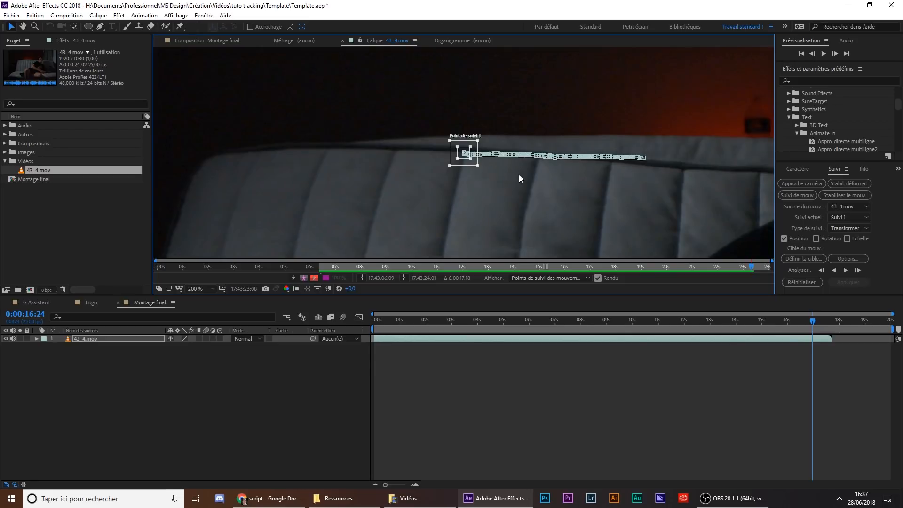
scroll(520, 179, up, 1)
Reveal the tracking keyframes of 43_4.mov and re-analyse Point de suivi 1 by one frame forward from 0:00:14:04
key(u)
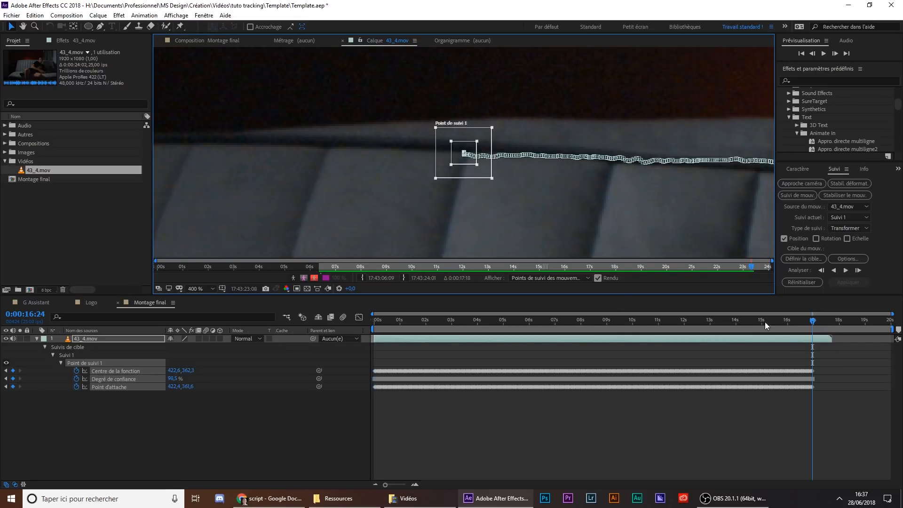
click(739, 322)
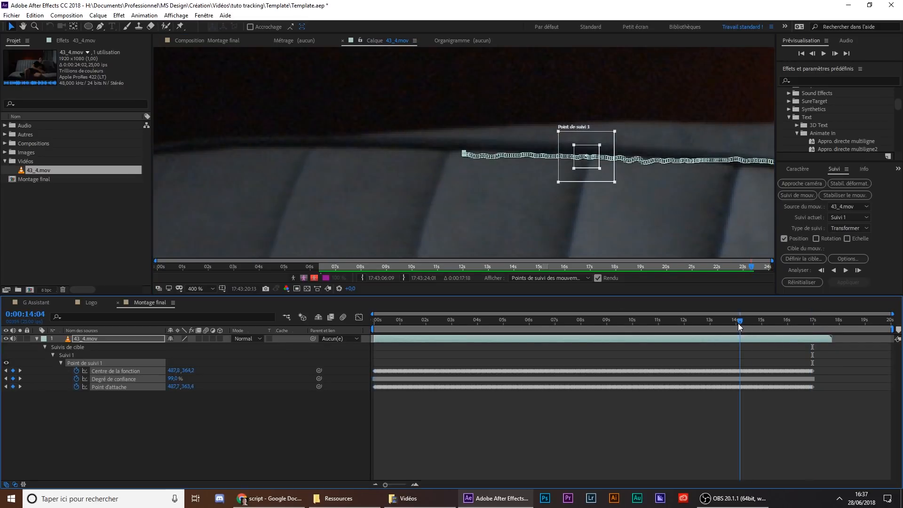
click(859, 271)
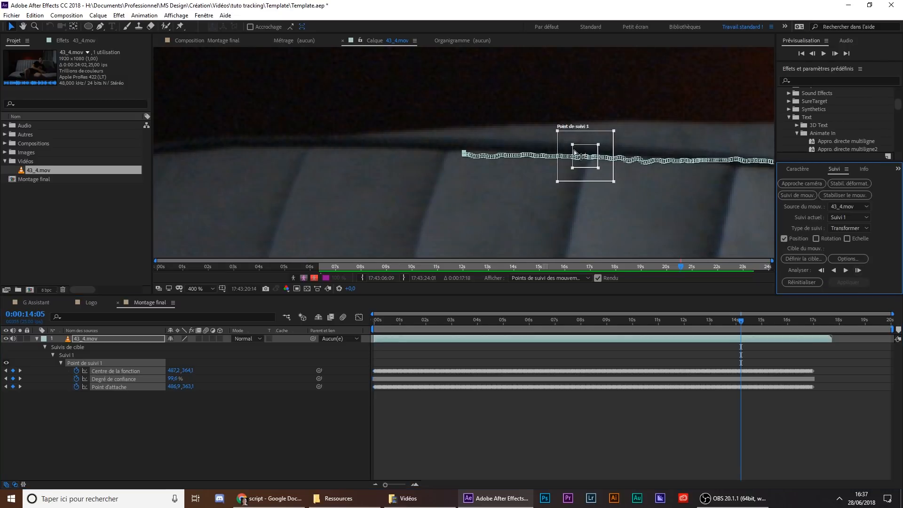
scroll(578, 188, down, 1)
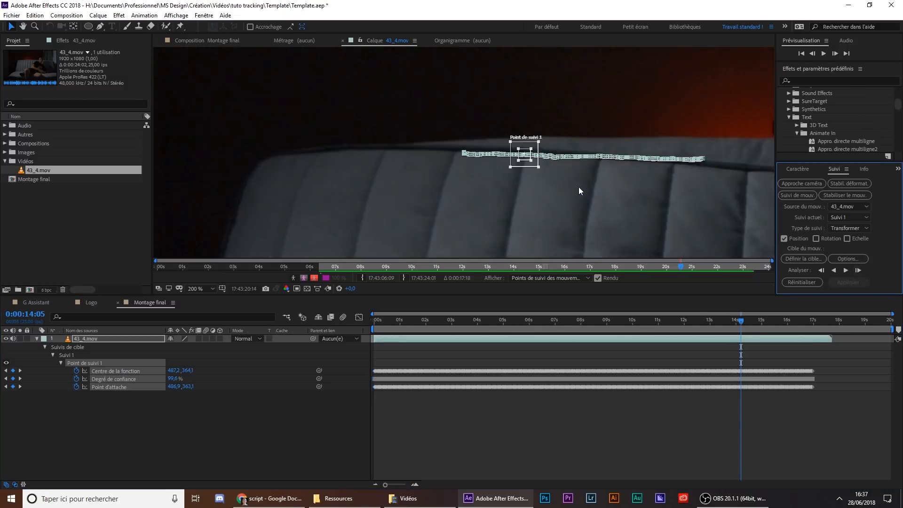
drag(591, 178, 479, 143)
scroll(482, 182, down, 3)
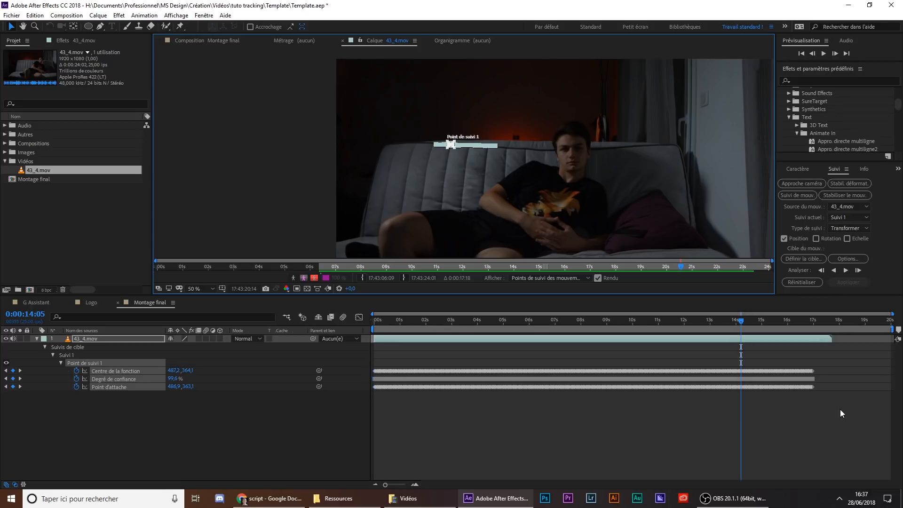
drag(840, 412, 612, 368)
click(605, 433)
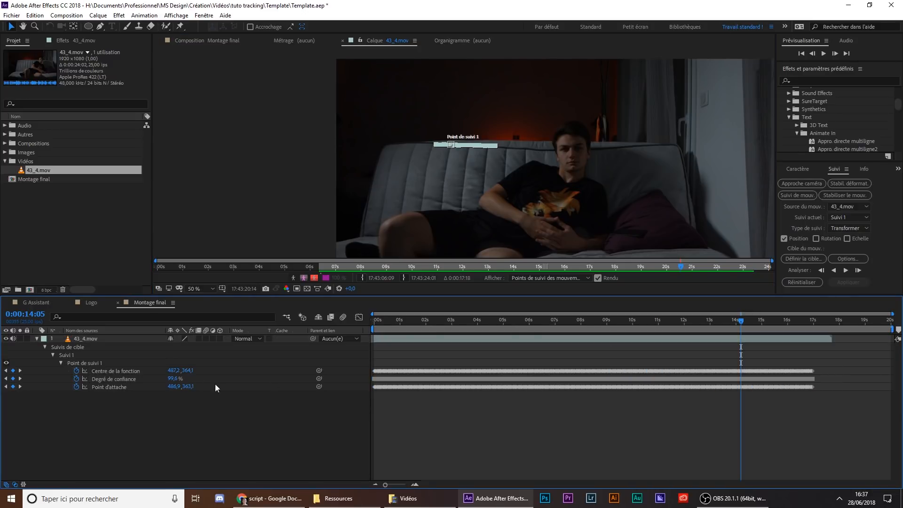
click(36, 339)
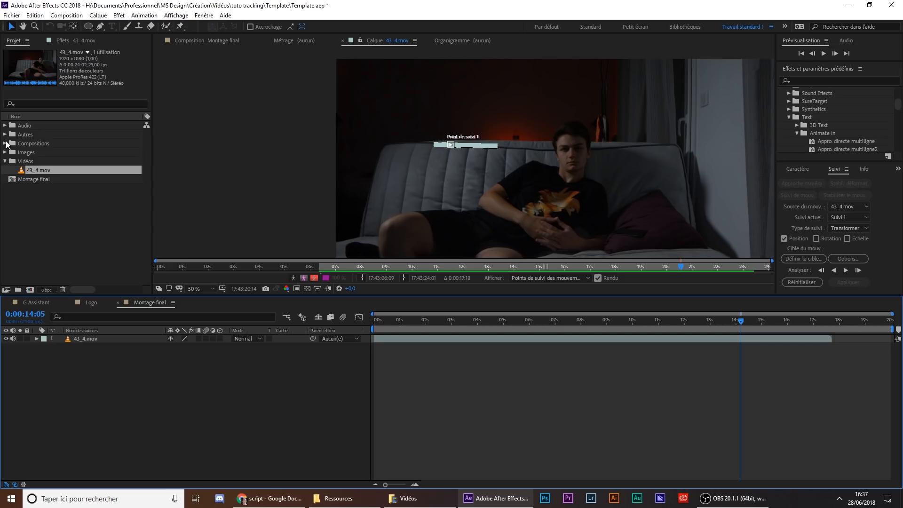
Add the G Assistant composition above 43_4.mov in Montage final and align its start with 0:00:00:00
click(6, 143)
click(40, 152)
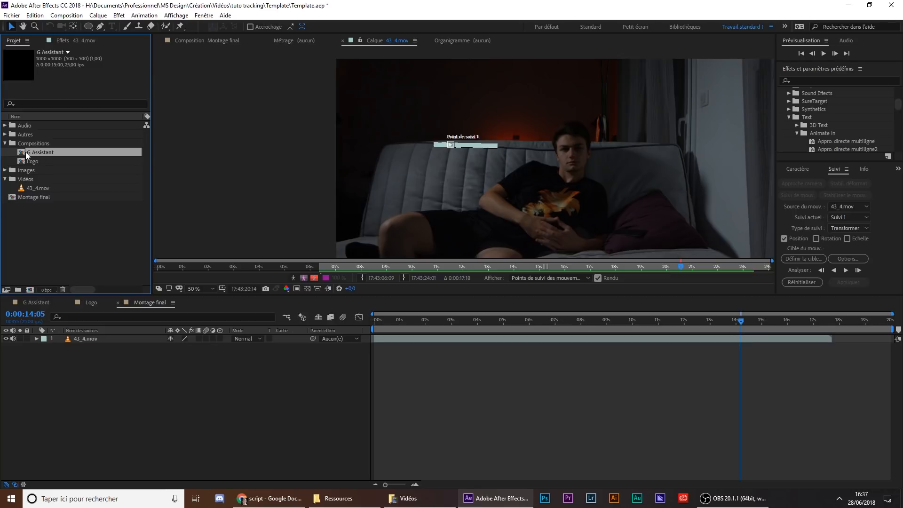
drag(34, 154, 389, 337)
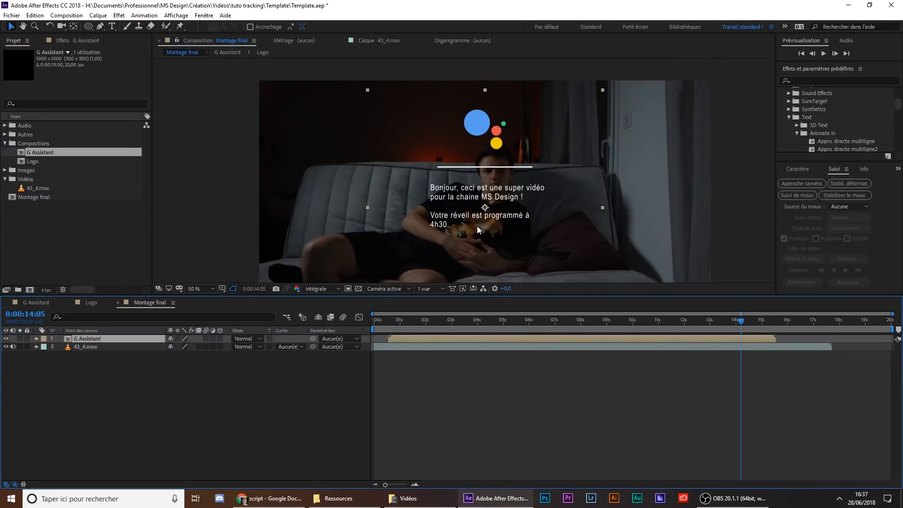
drag(408, 341, 399, 340)
click(408, 319)
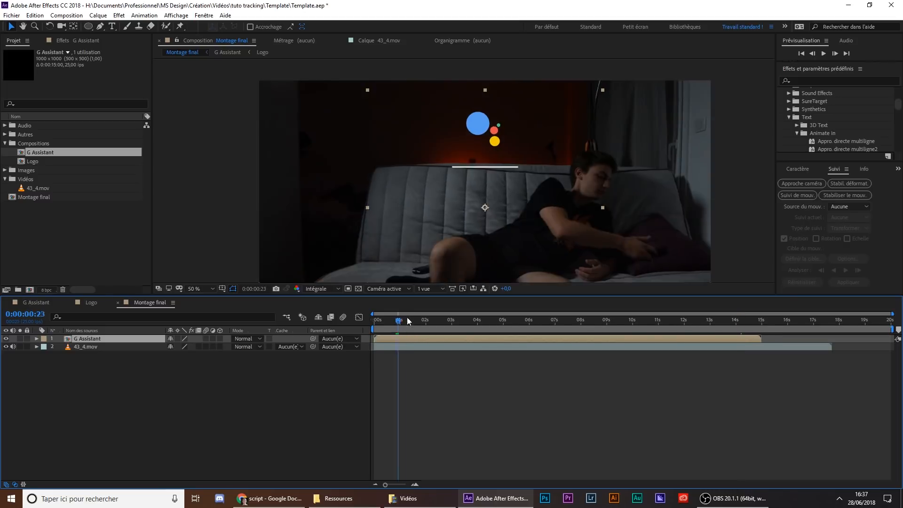
Link the G Assistant layer's Position by expression to Centre de la fonction of Point de suivi 1 on 43_4.mov
click(419, 349)
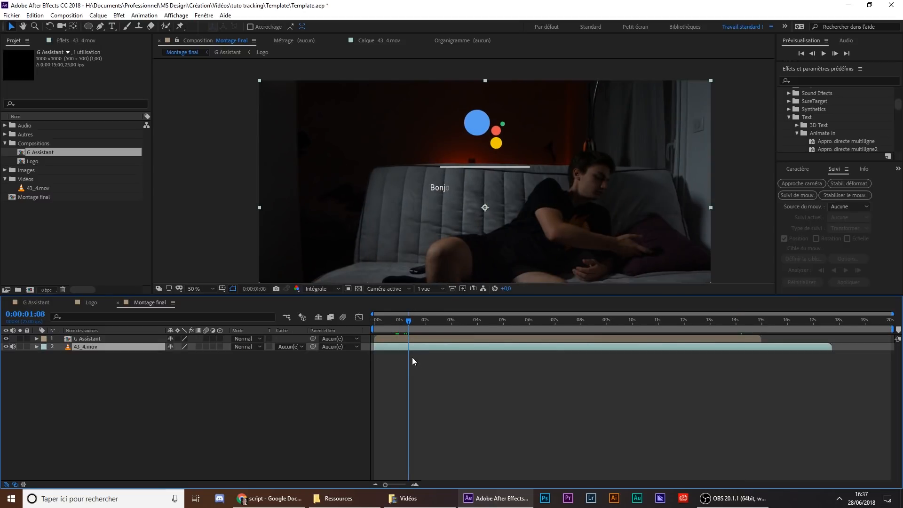
key(u)
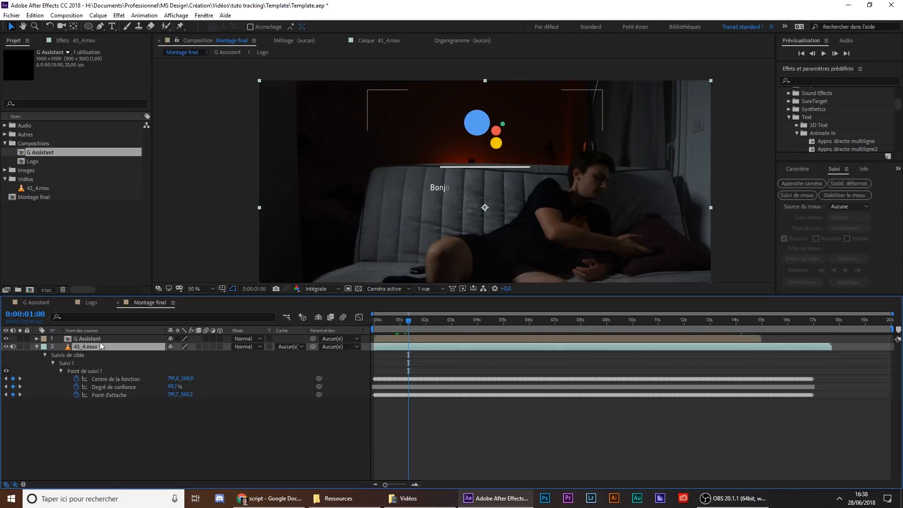
click(99, 341)
key(p)
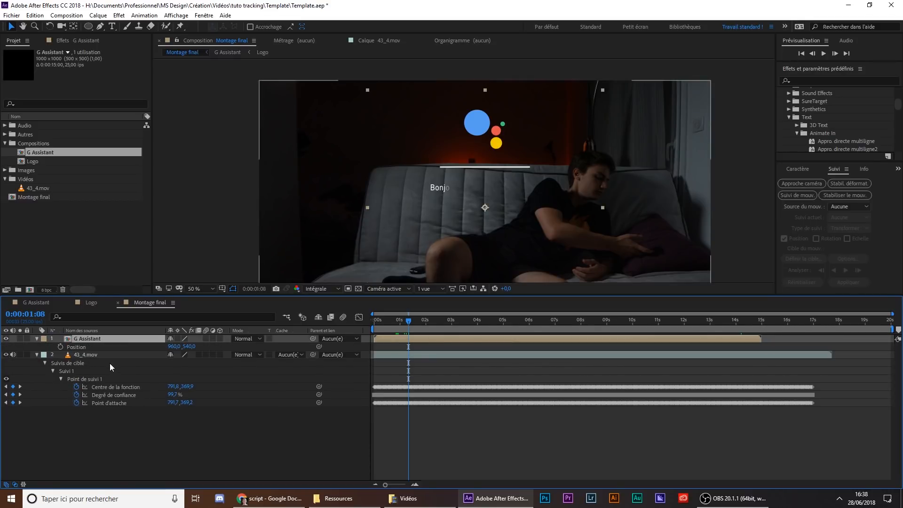
alt+click(60, 347)
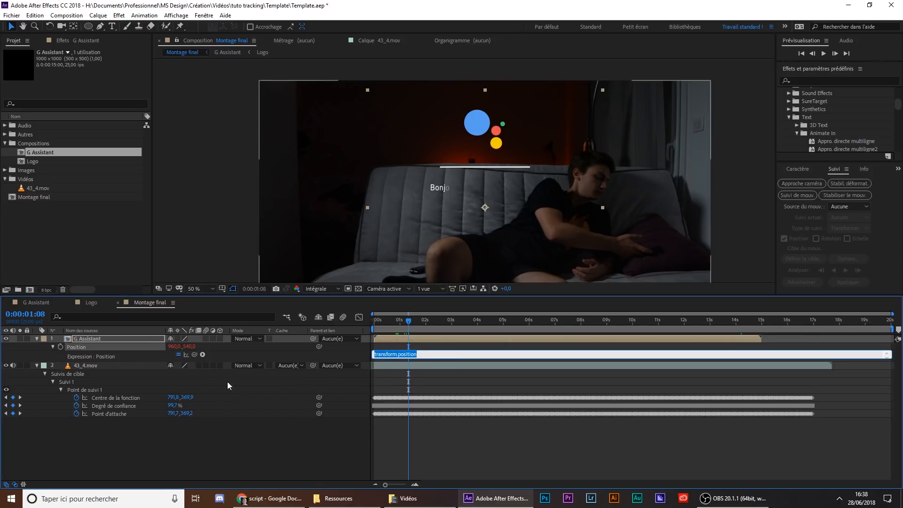
drag(195, 354, 392, 338)
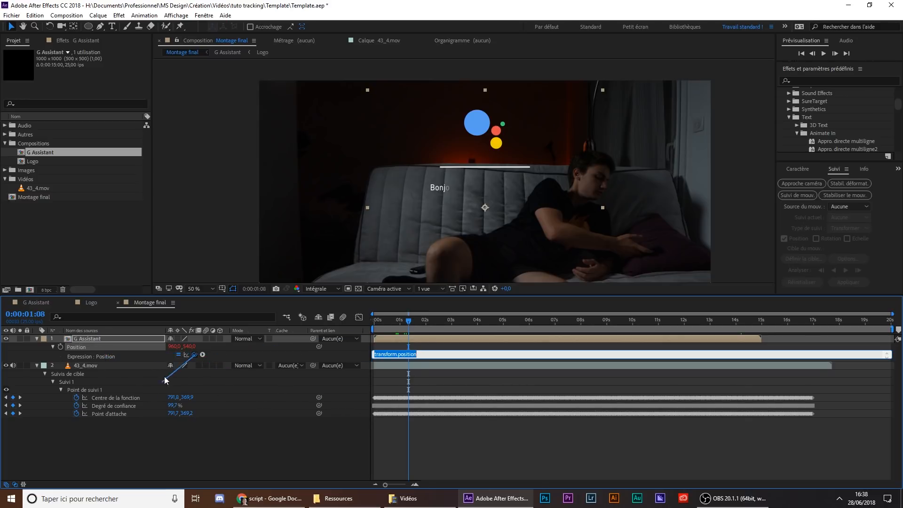
drag(164, 379, 223, 466)
drag(127, 402, 119, 398)
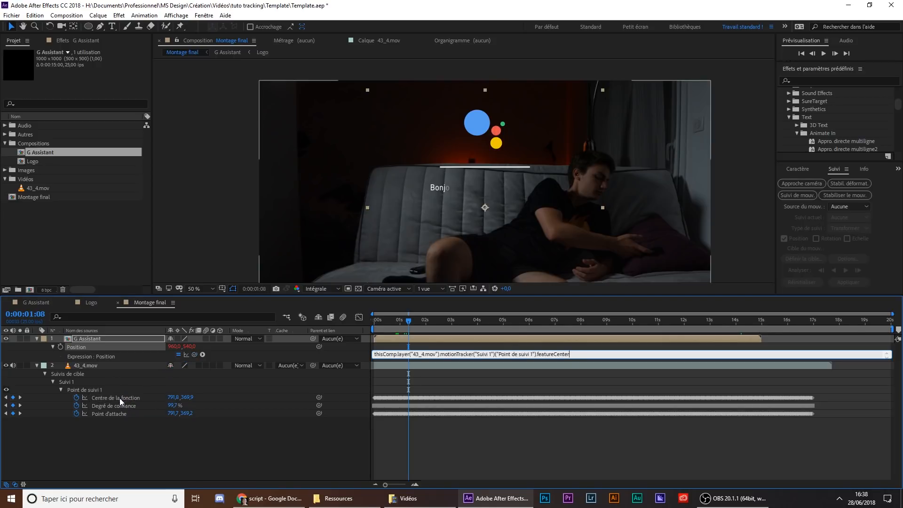
click(450, 447)
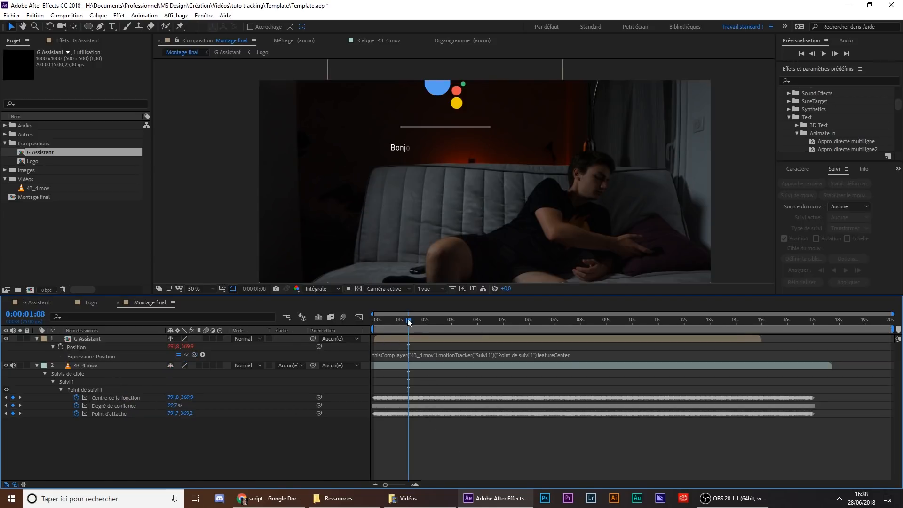
Preview Montage final from the start and check the tracked G Assistant layer at 0:00:05:20
drag(409, 322, 346, 320)
key(space)
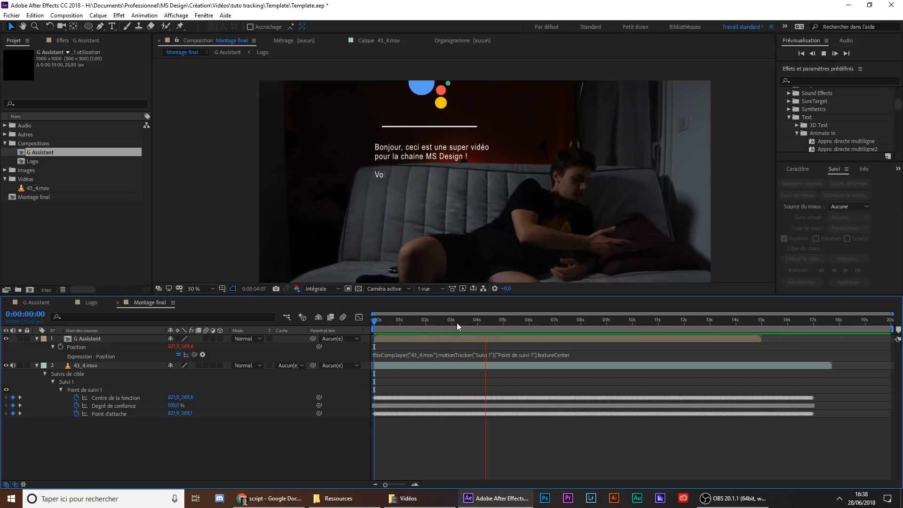
click(524, 323)
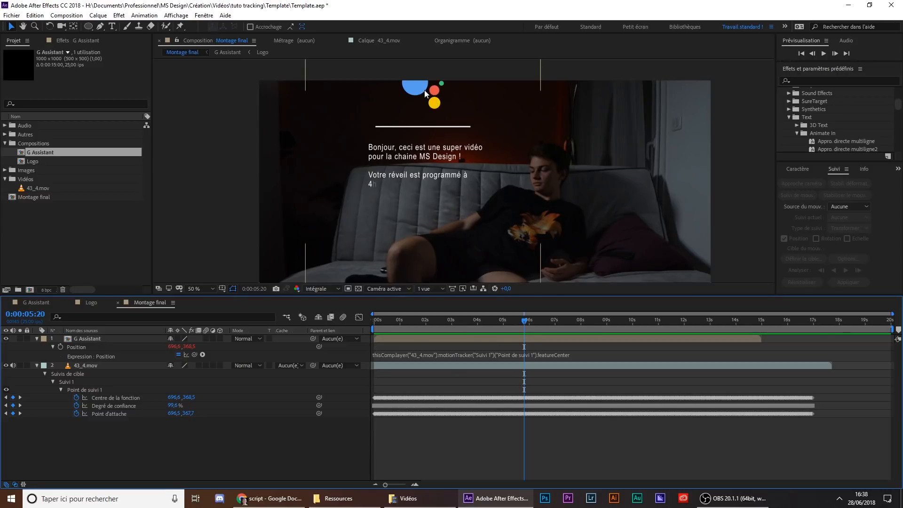
Scale down the G Assistant layer and offset its anchor point to -872, 366 so it sits beside the man's head
click(476, 337)
key(a)
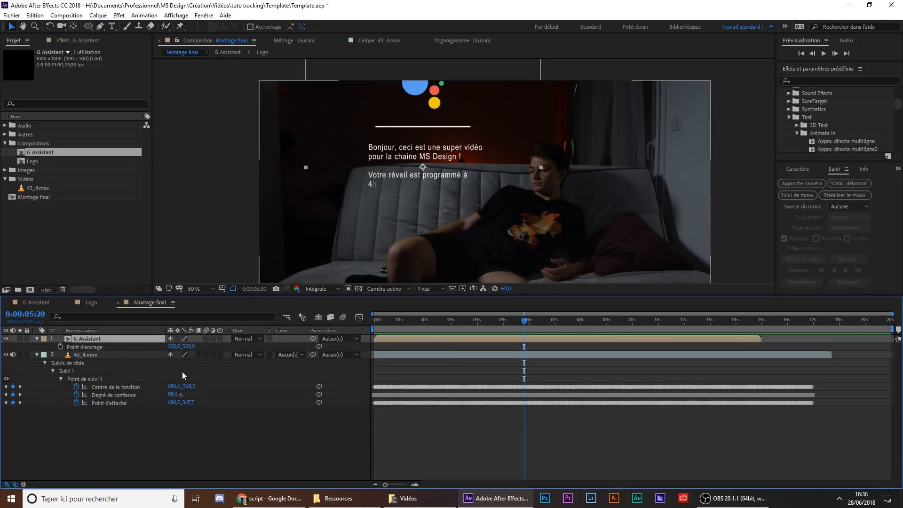
click(171, 349)
drag(165, 346, 207, 384)
drag(205, 347, 202, 411)
drag(194, 351, 58, 391)
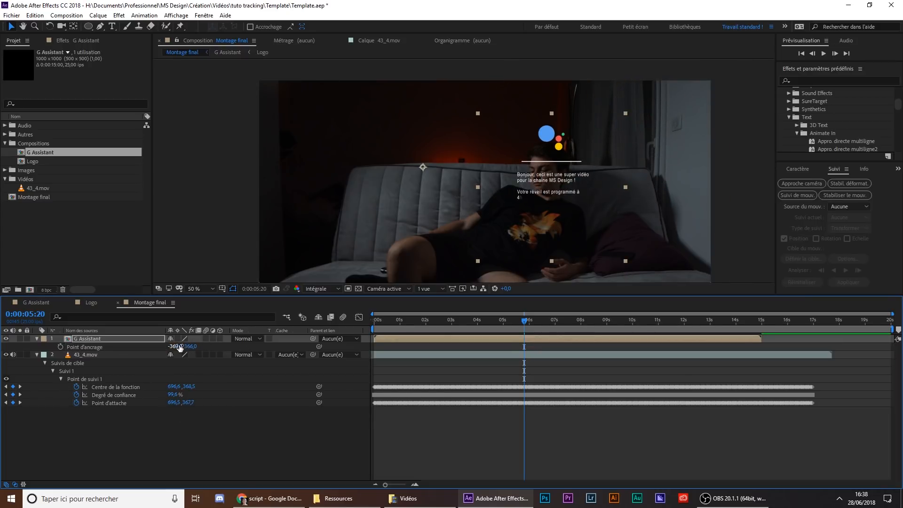
drag(175, 346, 34, 391)
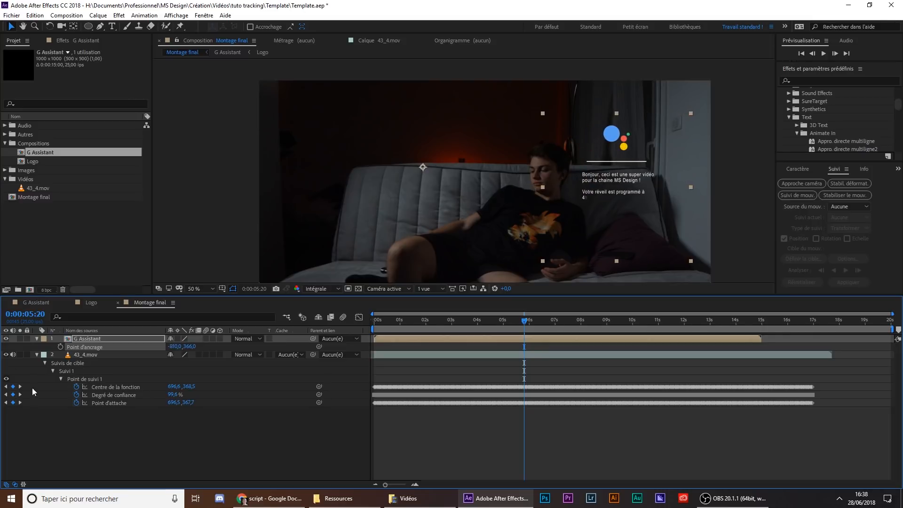
drag(170, 347, 147, 347)
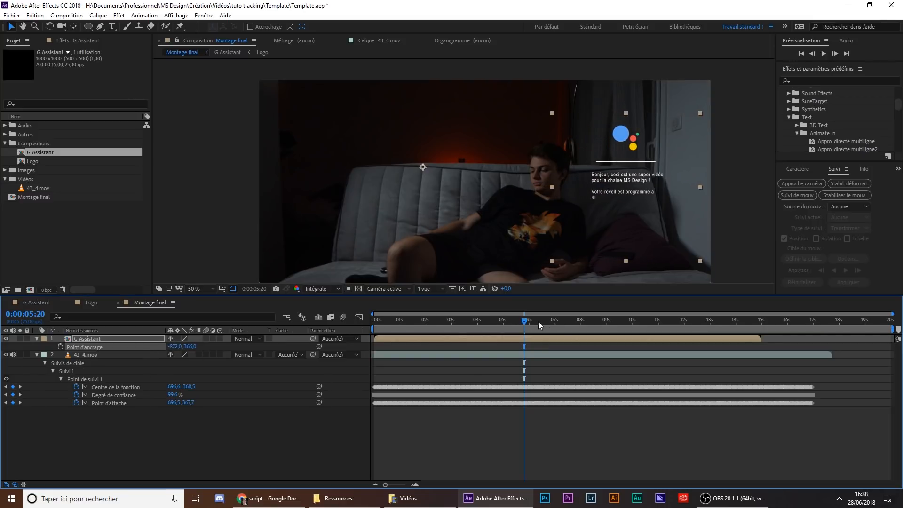
Fit the composition in an enlarged viewer, play it from the start, and check the tracked overlay at 0:00:03:02
drag(538, 321, 340, 328)
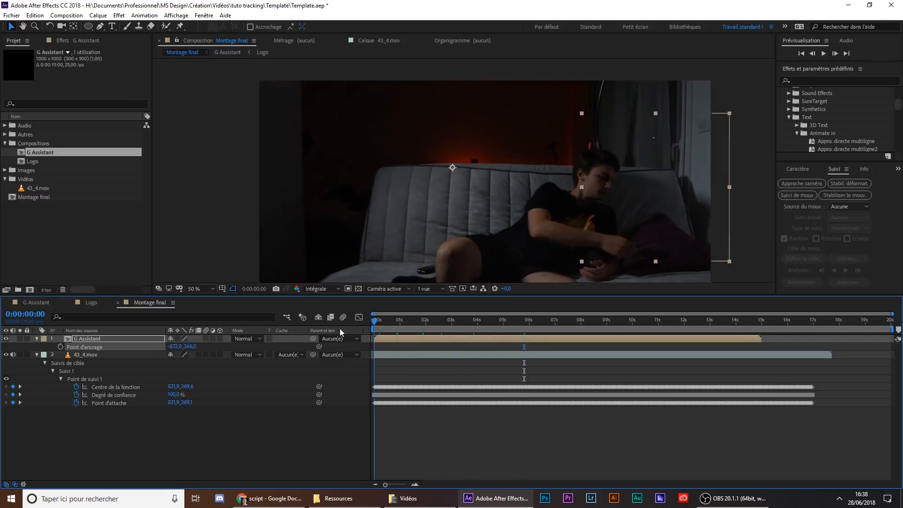
click(467, 473)
click(213, 289)
click(238, 306)
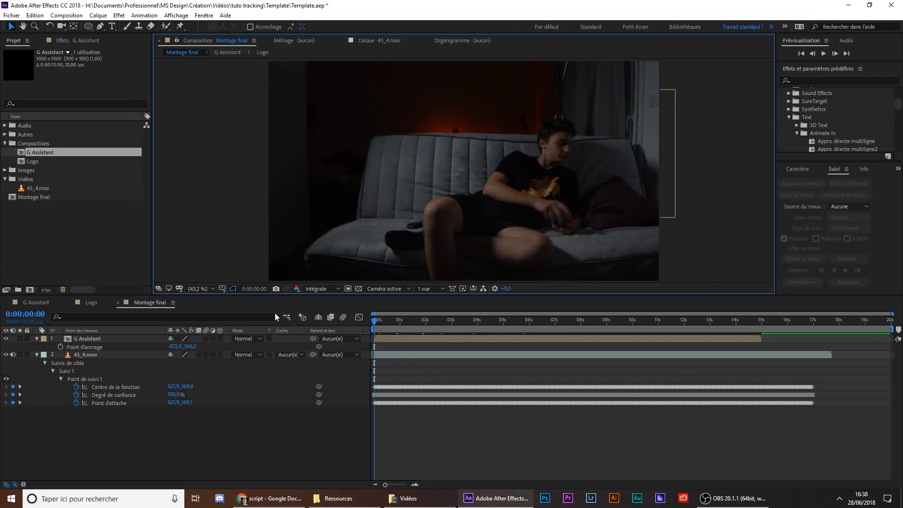
drag(273, 294, 355, 435)
key(space)
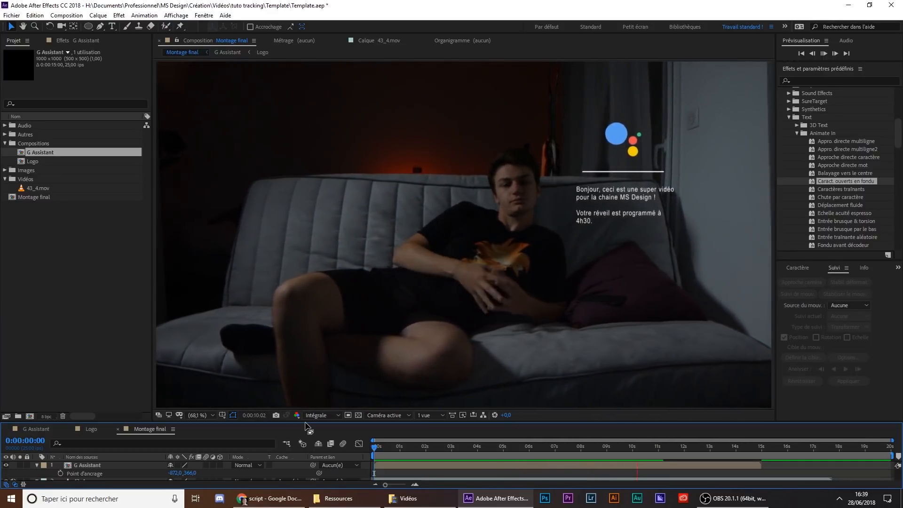
click(452, 444)
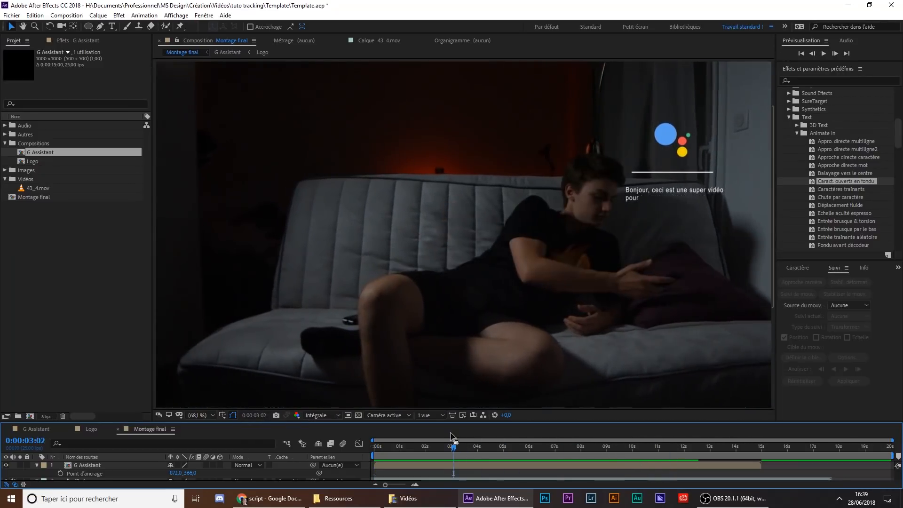
Restore the timeline's height and collapse the properties of the 43_4.mov and G Assistant layers
drag(450, 422, 368, 309)
click(37, 349)
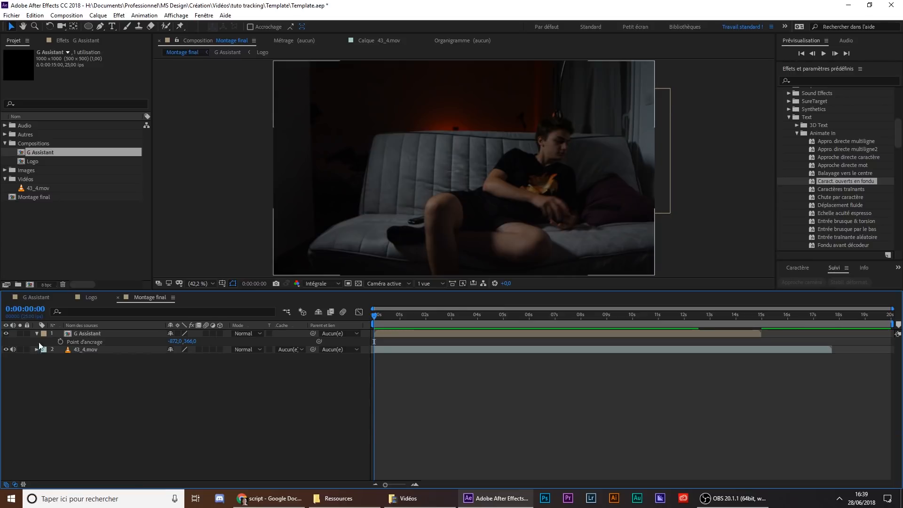
click(38, 333)
Review the G Assistant composition's animation up to 0:00:03:12 and collapse the text layer's properties
click(37, 297)
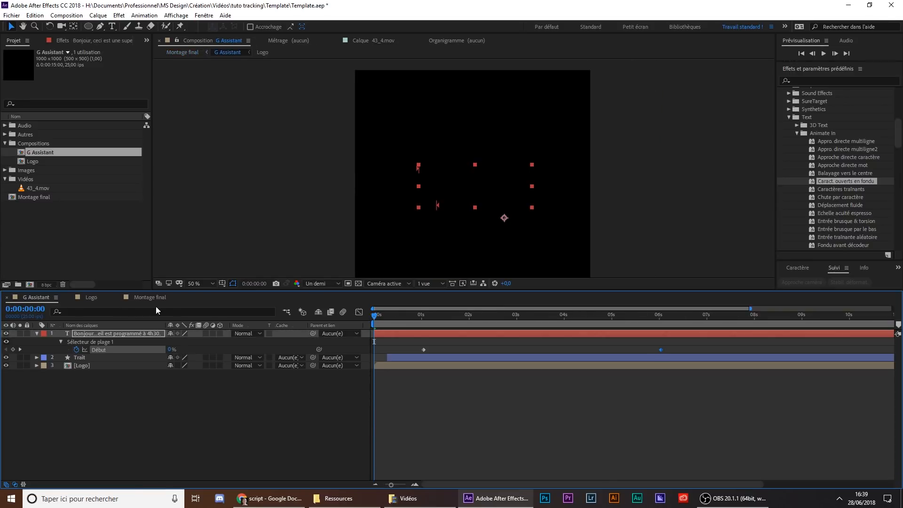
drag(397, 315, 476, 316)
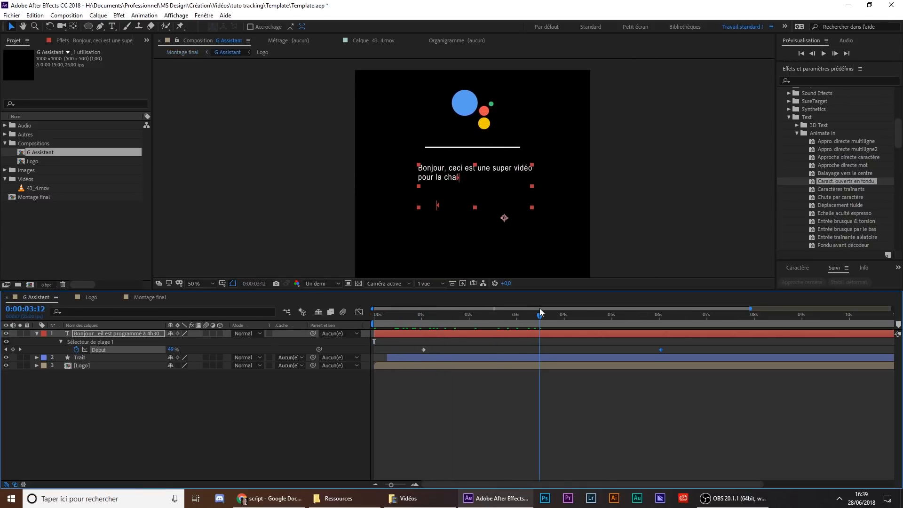
click(553, 408)
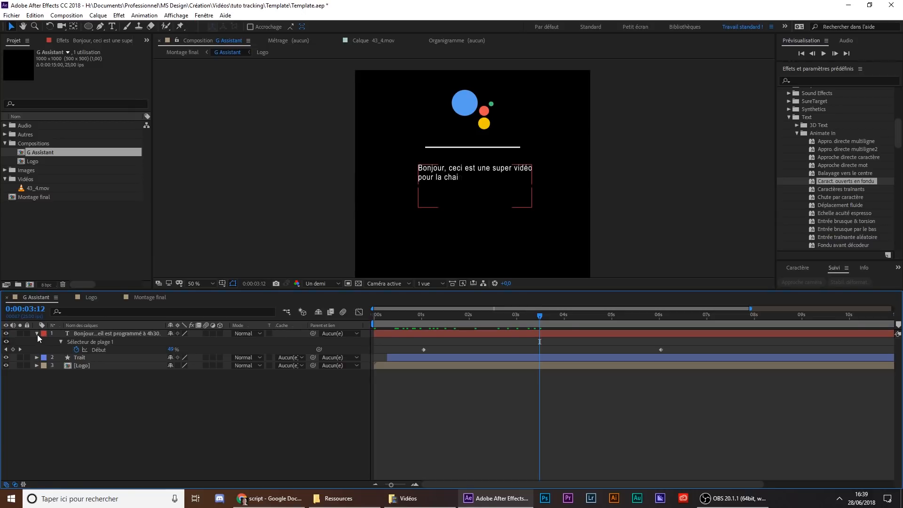
click(37, 334)
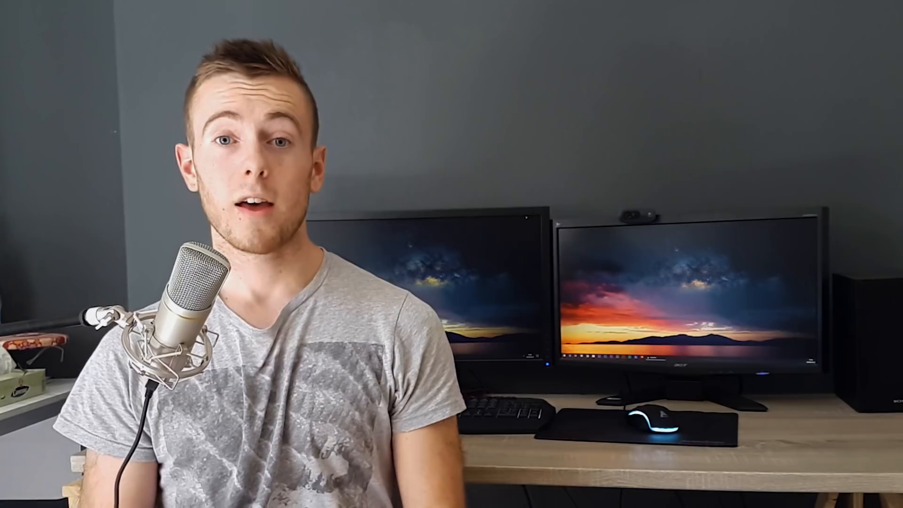